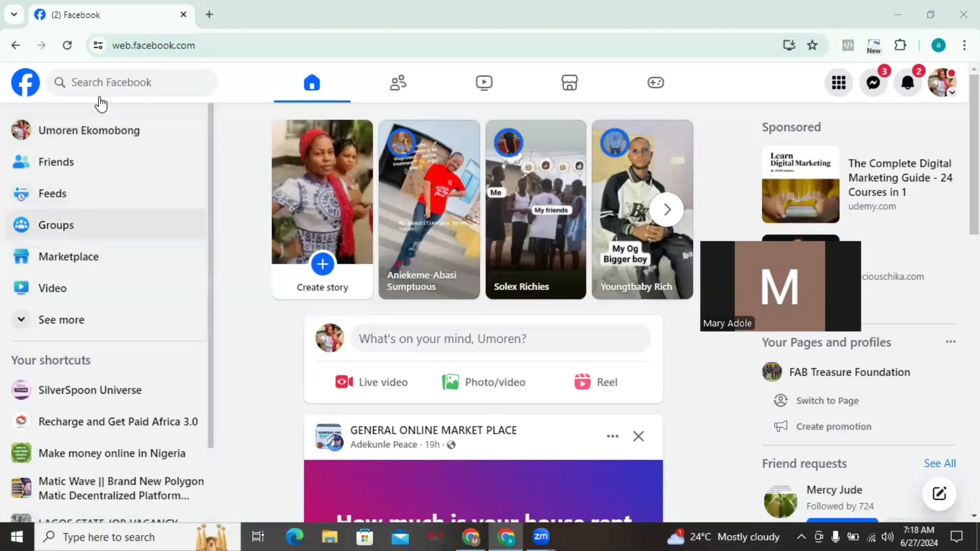
Open Ads Manager from the expanded Facebook shortcuts and dismiss the notice about stopped ads
click(63, 320)
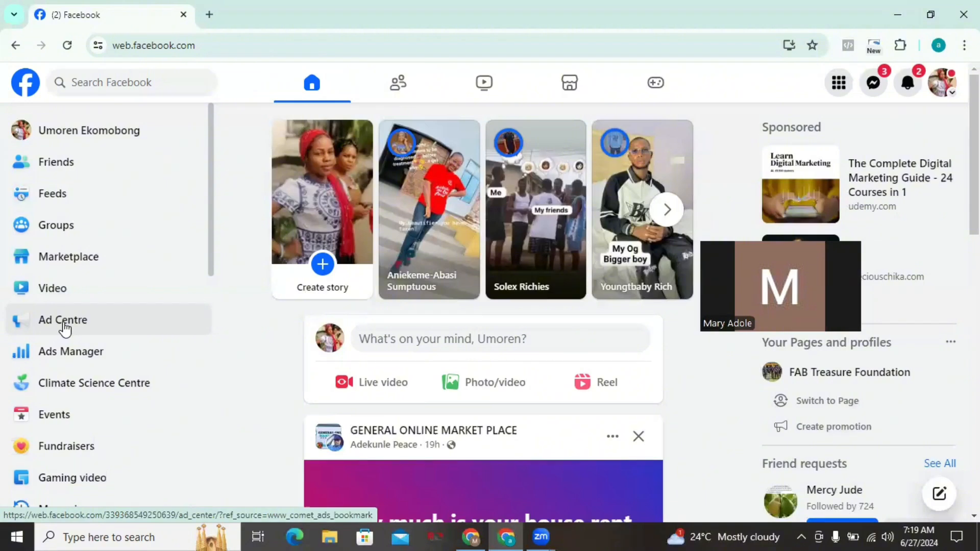
click(74, 355)
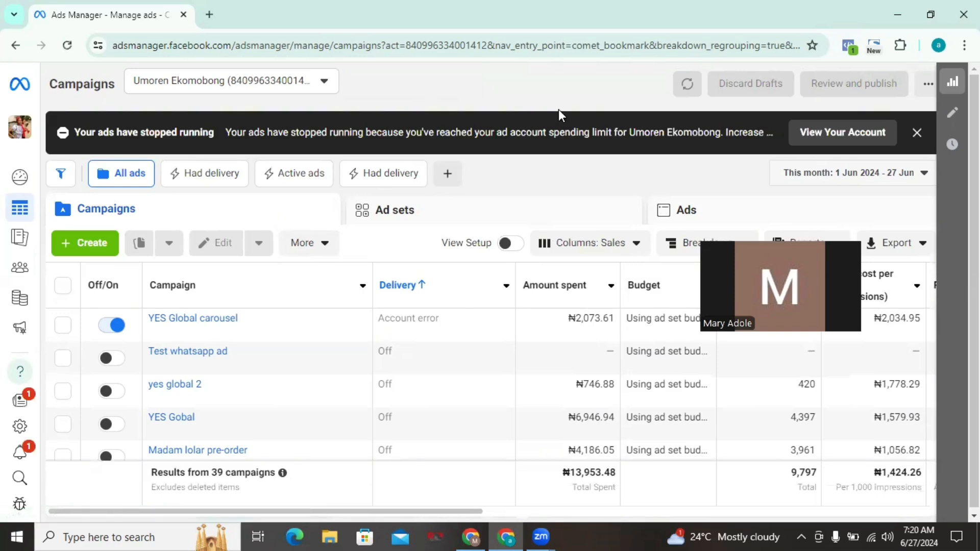
click(917, 134)
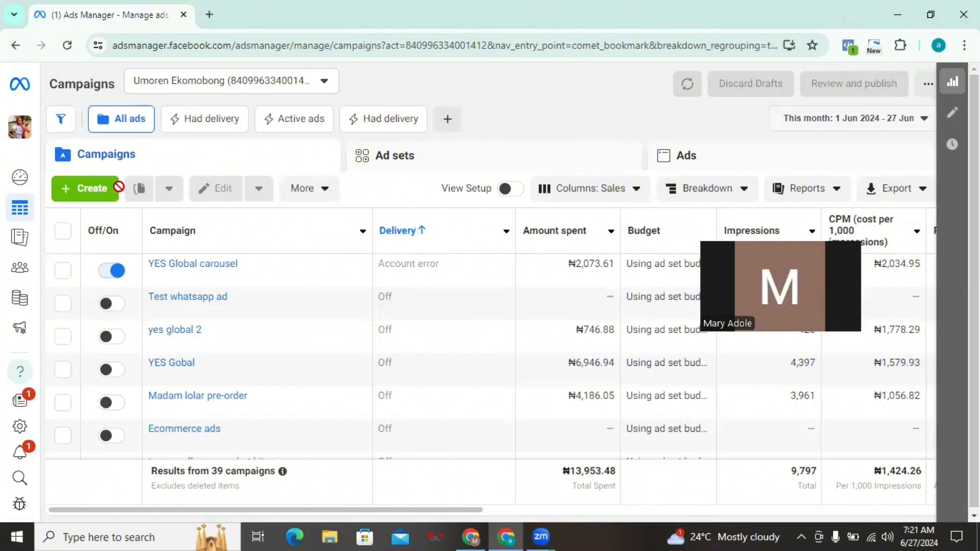
Create a new auction campaign with the Leads objective, using the manual leads campaign setup
click(83, 200)
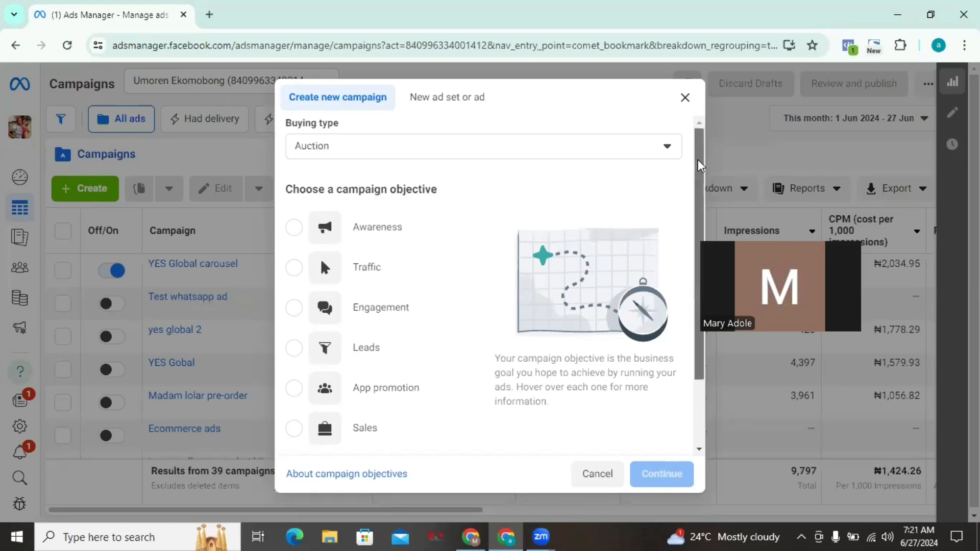
drag(699, 164, 699, 218)
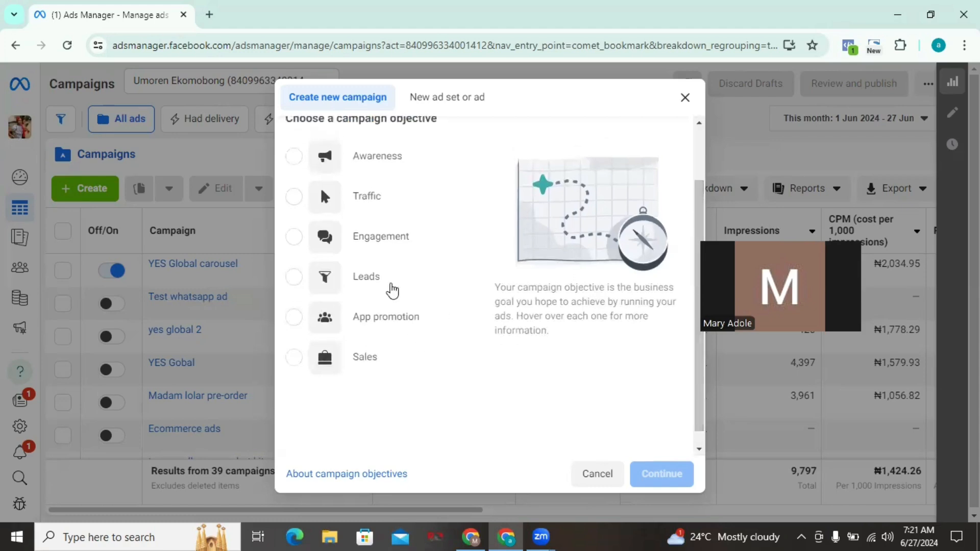
click(361, 282)
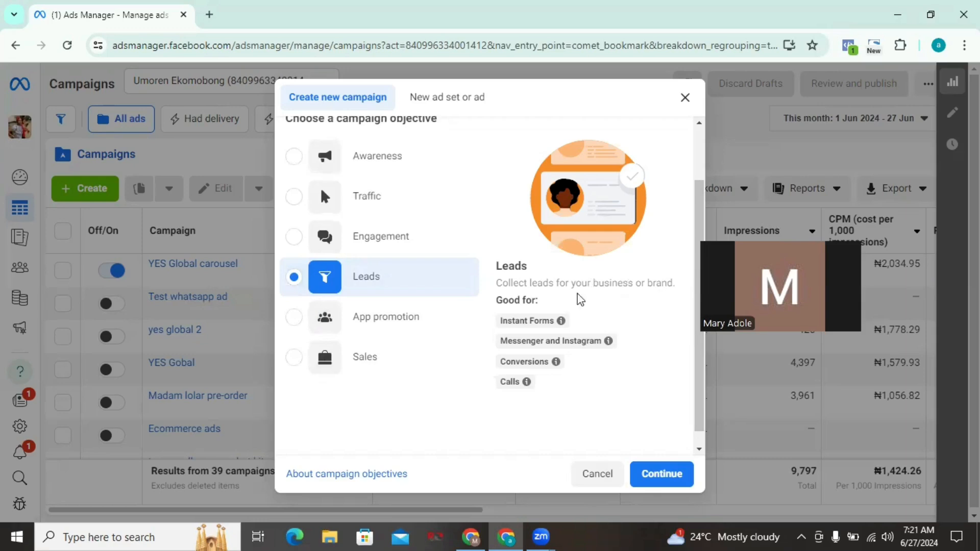
mouse_move(592, 347)
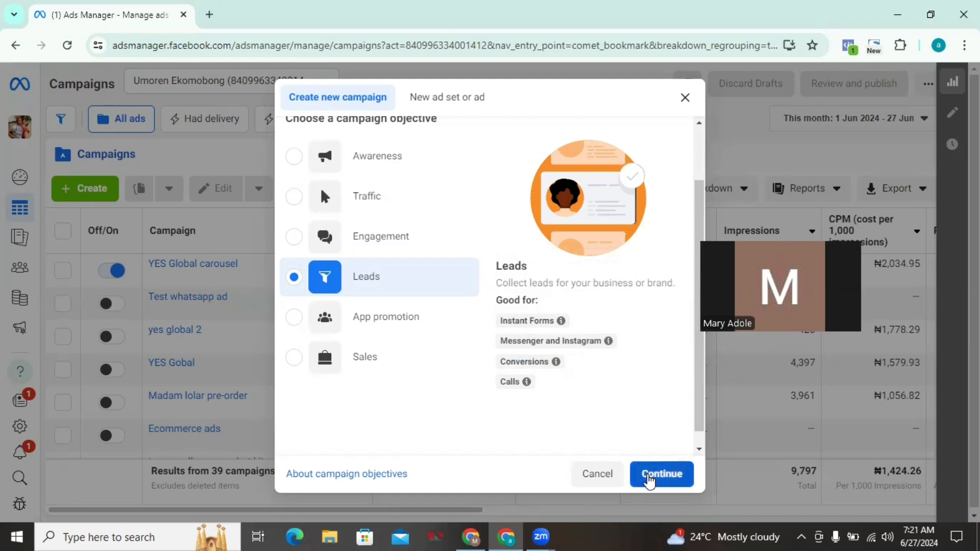
click(650, 476)
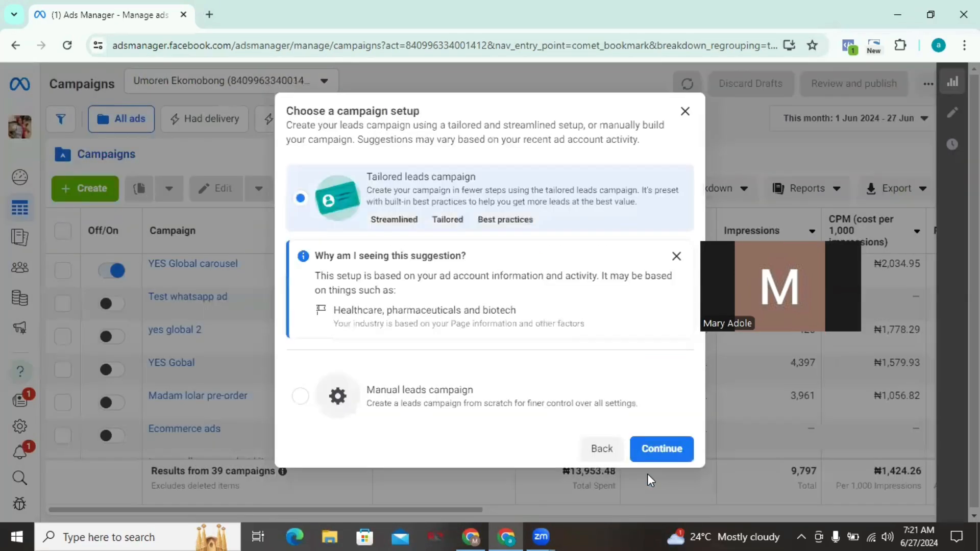
click(464, 403)
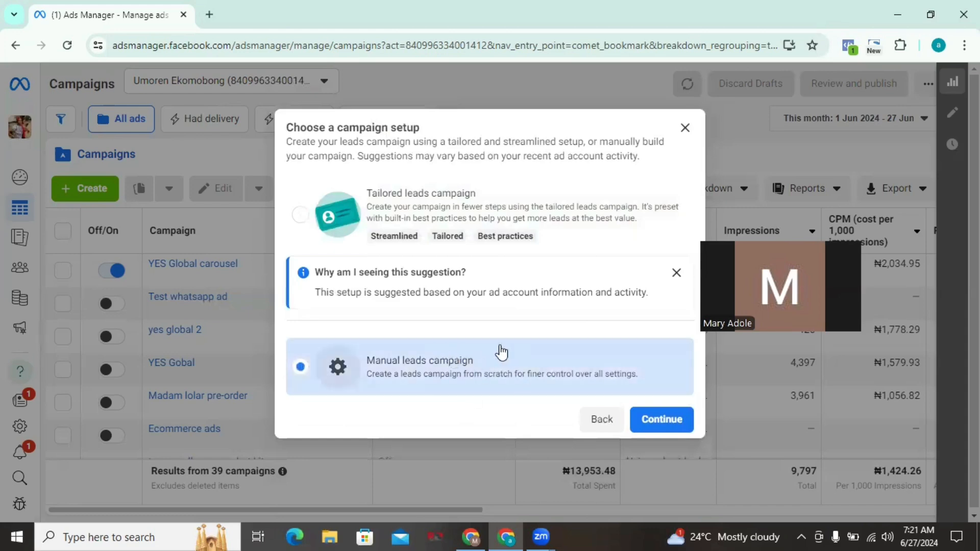
click(658, 425)
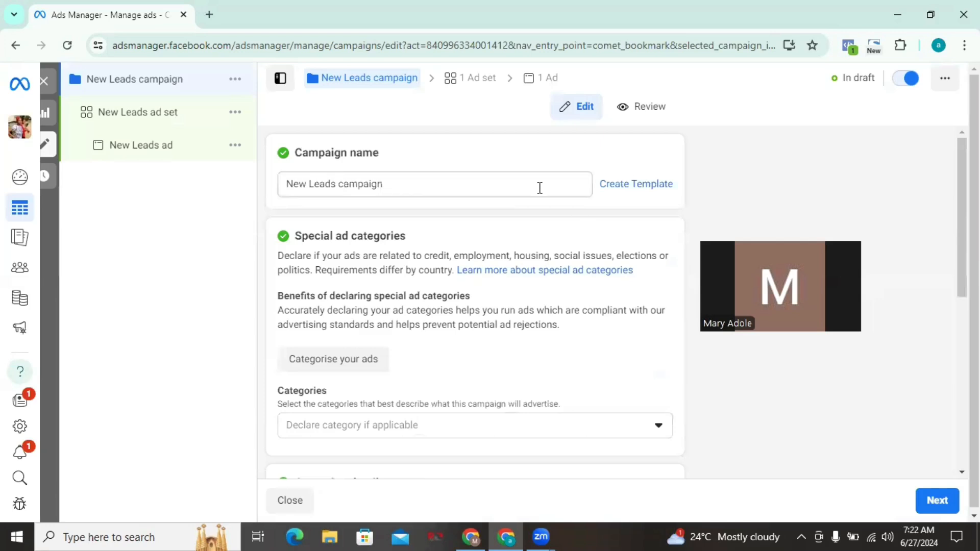
Name the campaign "Forex exchange free webinar"
triple_click(336, 184)
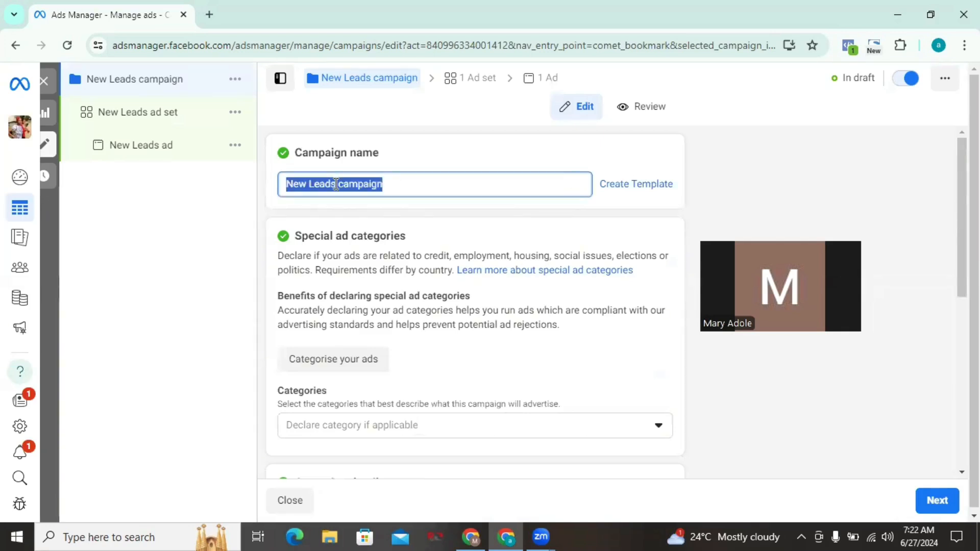
text(Forex)
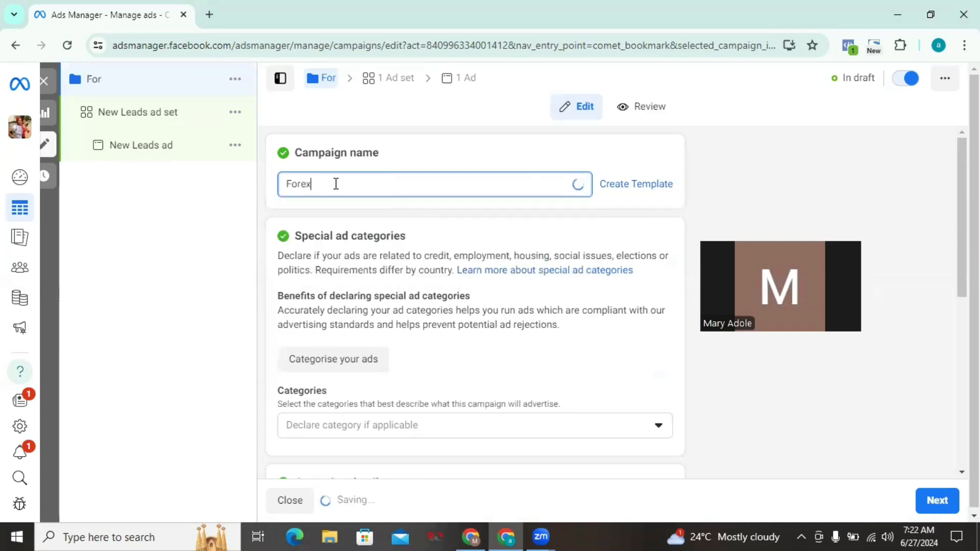
text( ec)
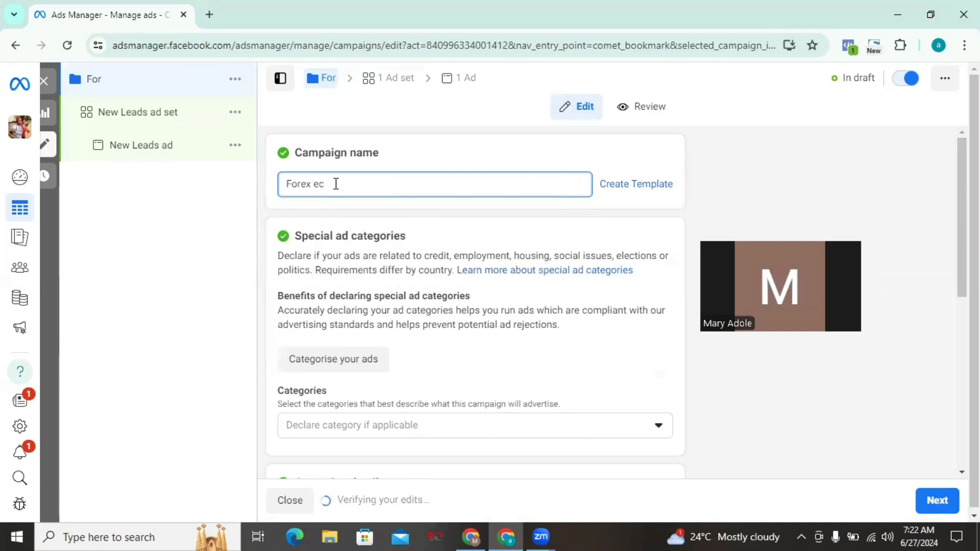
key(BackSpace)
text(xchabe)
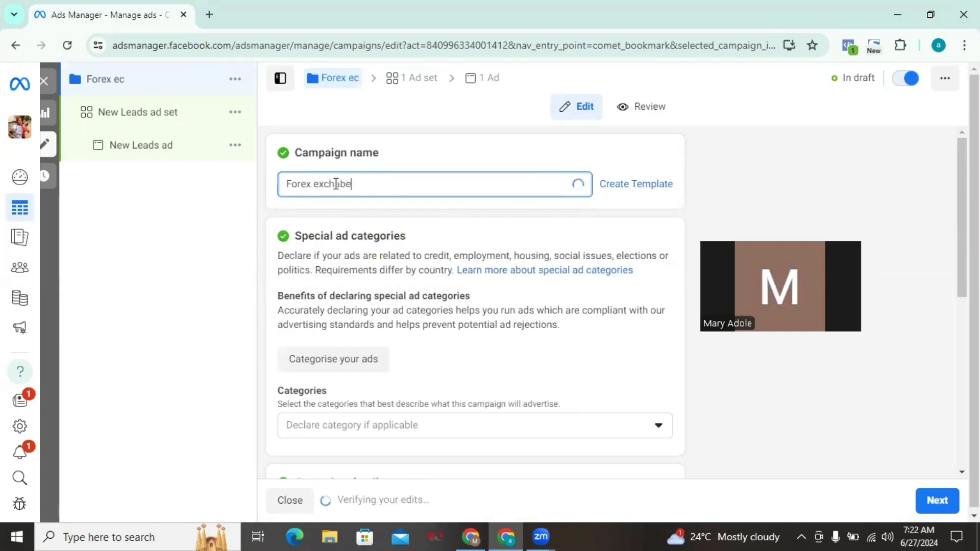
key(BackSpace)
key(BackSpace)
key(BackSpace)
text(ang)
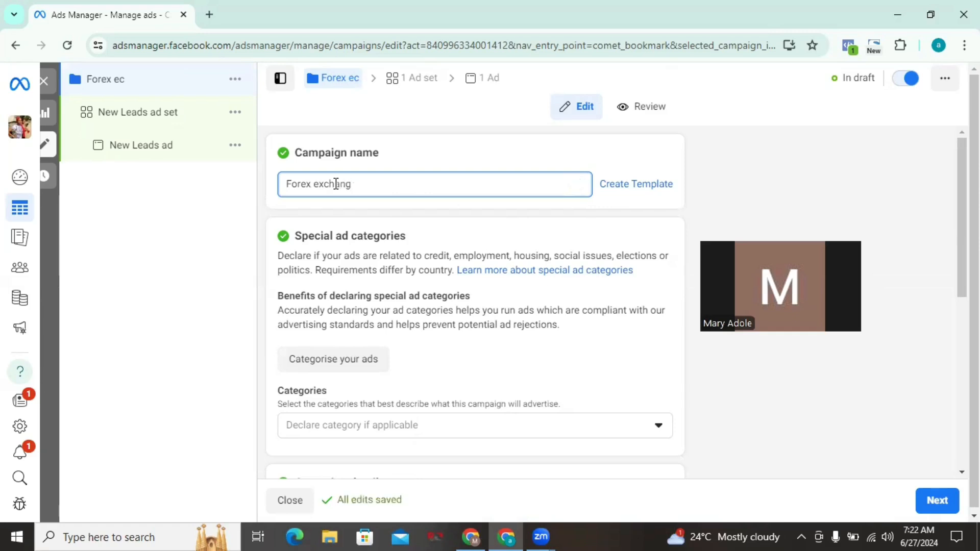
text( free wevina)
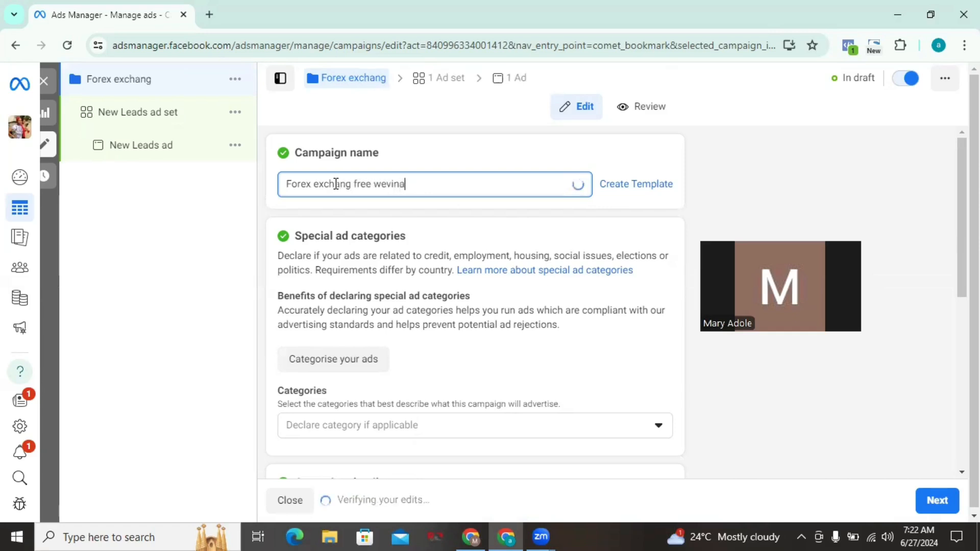
key(BackSpace)
key(BackSpace)
key(BackSpace)
key(BackSpace)
text(binar)
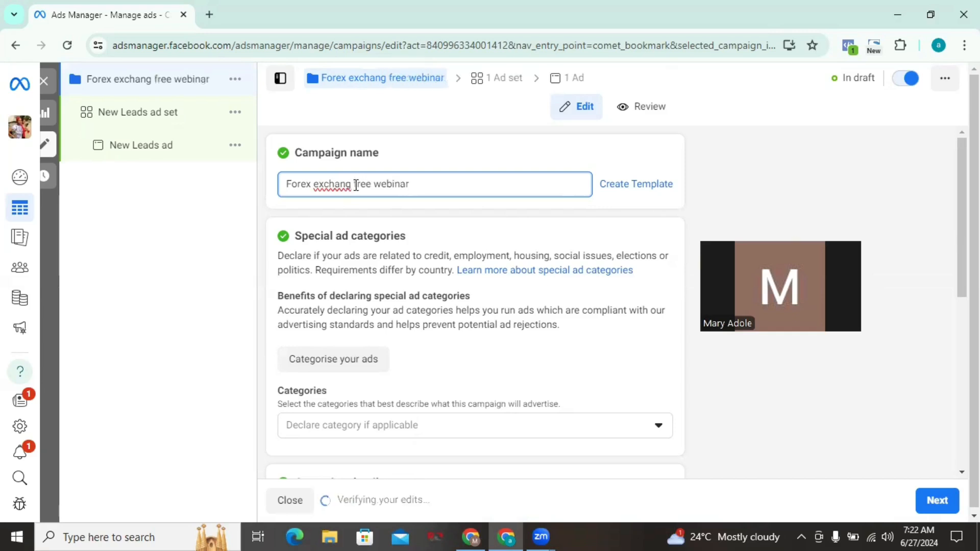
click(350, 189)
text(e)
click(439, 182)
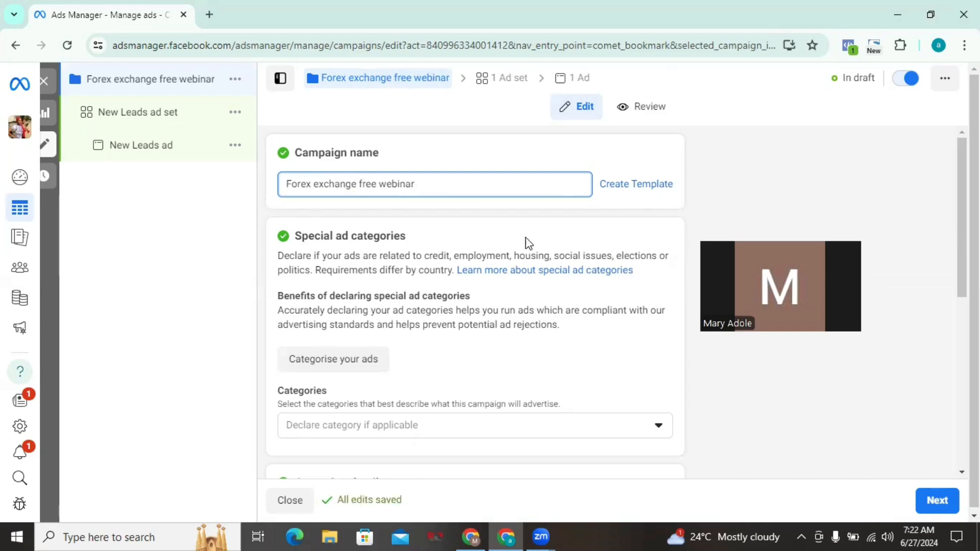
Proceed to the ad set settings and choose Website as the conversion location
mouse_move(962, 255)
mouse_down()
mouse_move(962, 297)
mouse_move(962, 254)
mouse_up()
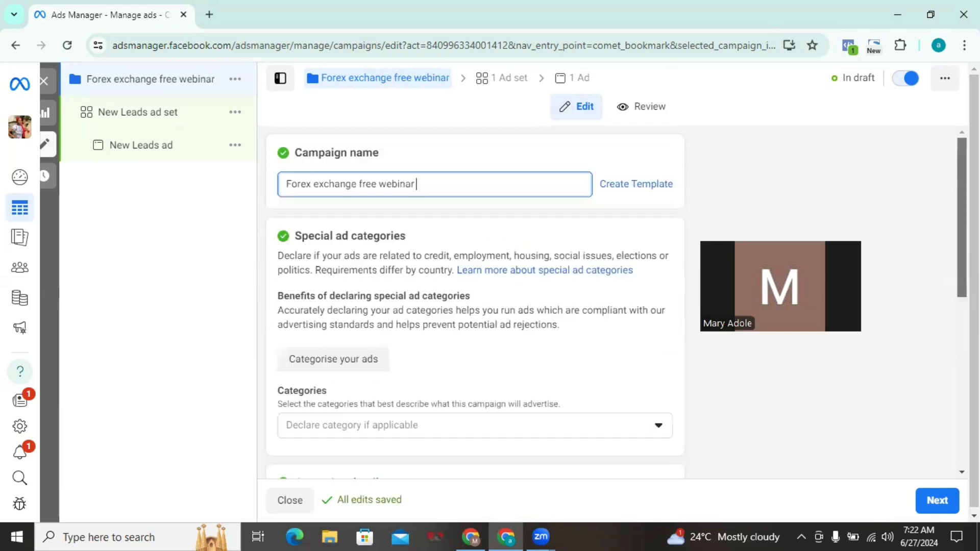
click(934, 505)
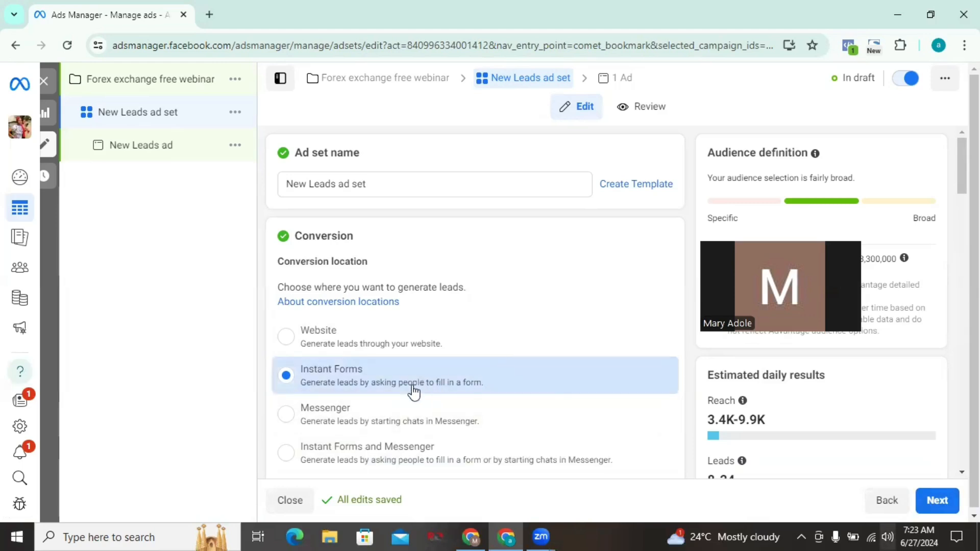
click(286, 337)
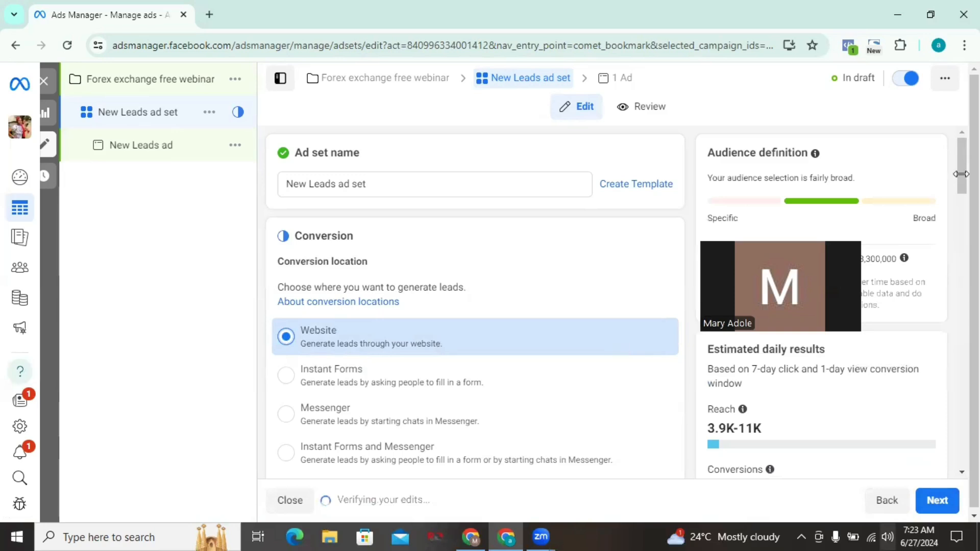
Choose Maximise number of conversions as the performance goal and Lead as the conversion event
drag(961, 174, 949, 244)
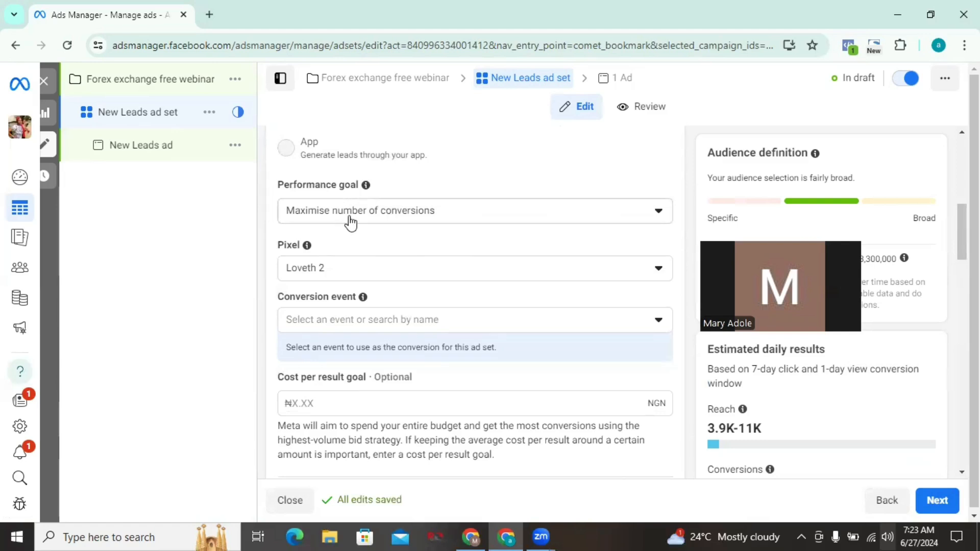
click(461, 218)
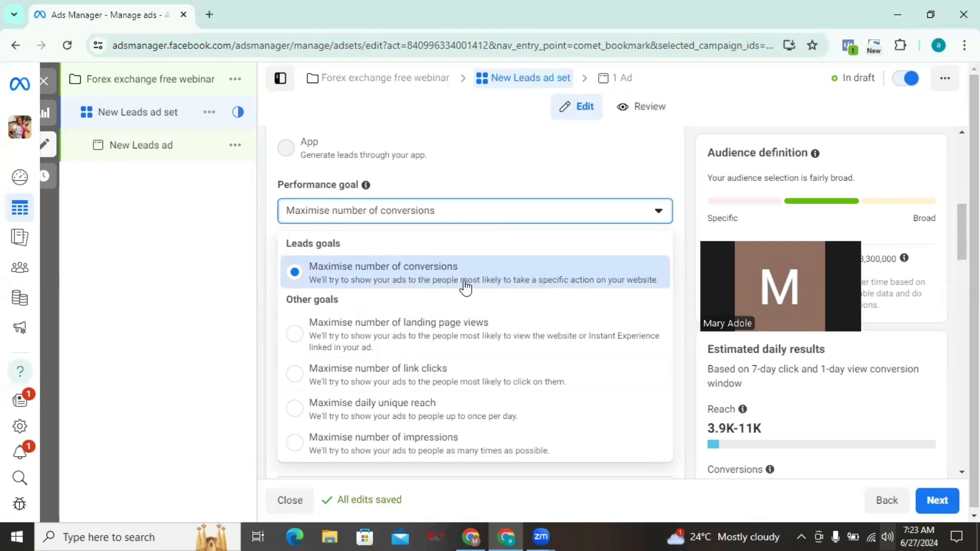
click(415, 280)
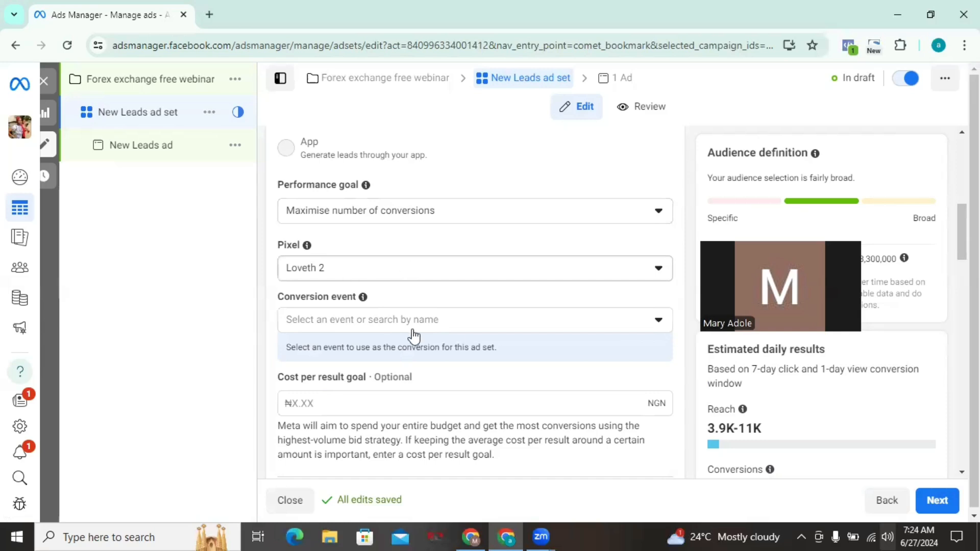
click(364, 324)
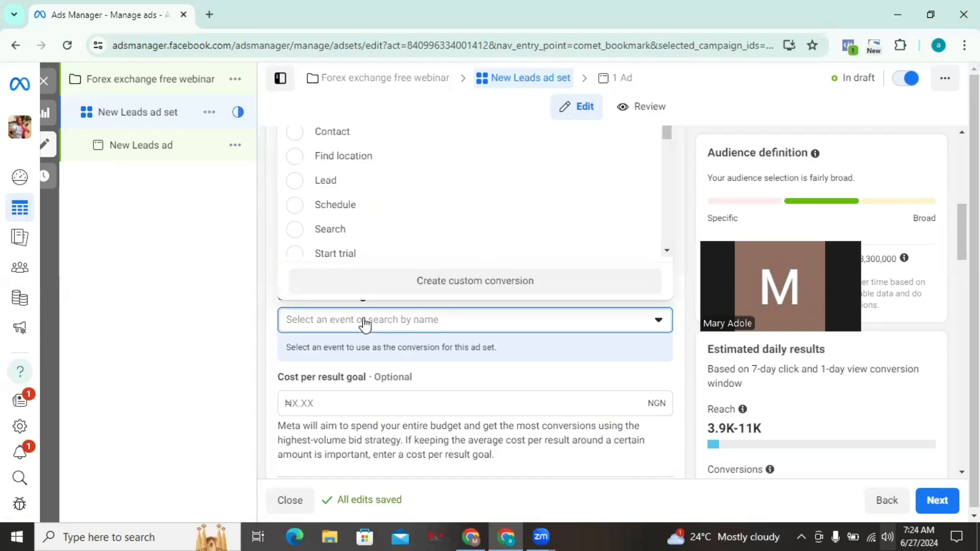
click(323, 184)
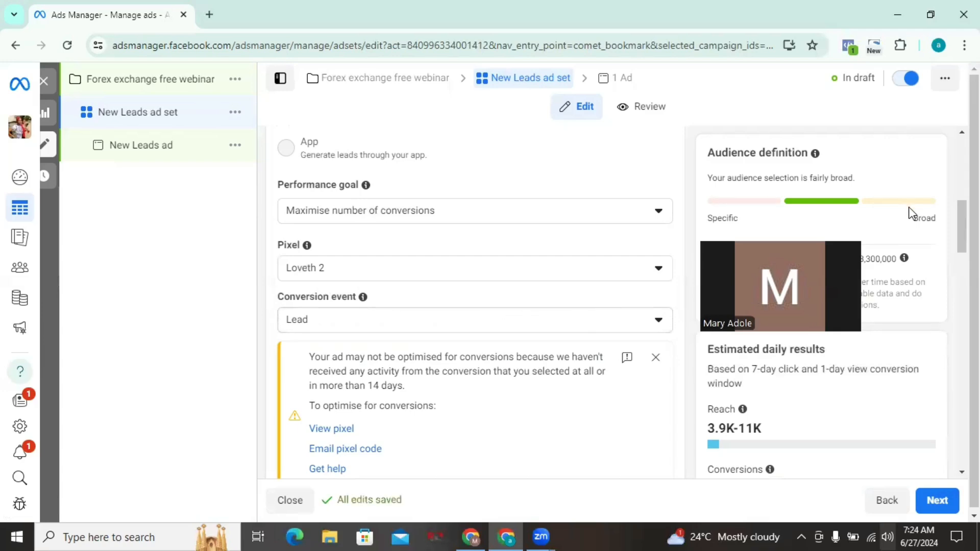
Schedule the ad set to start on 28 June 2024 at 04:00
drag(962, 226, 962, 301)
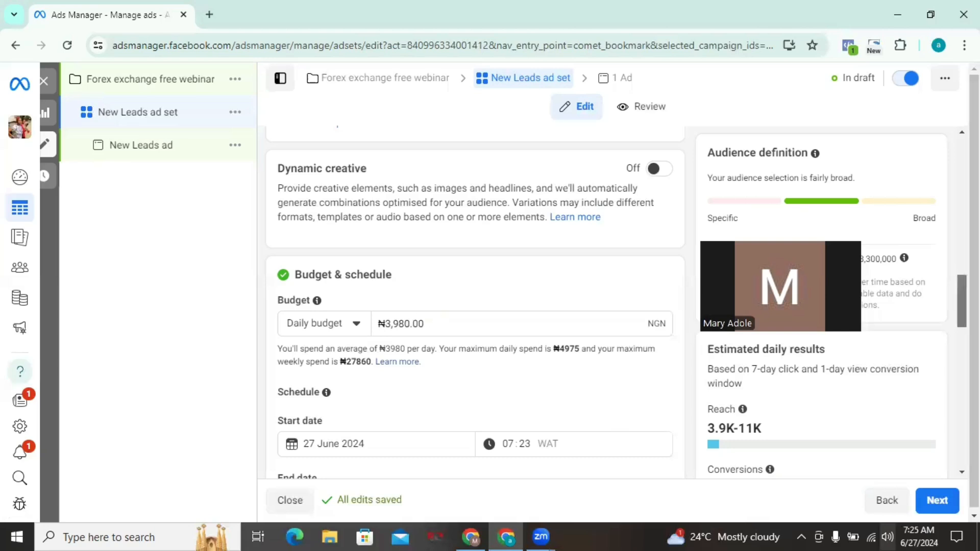
scroll(475, 306, down, 4)
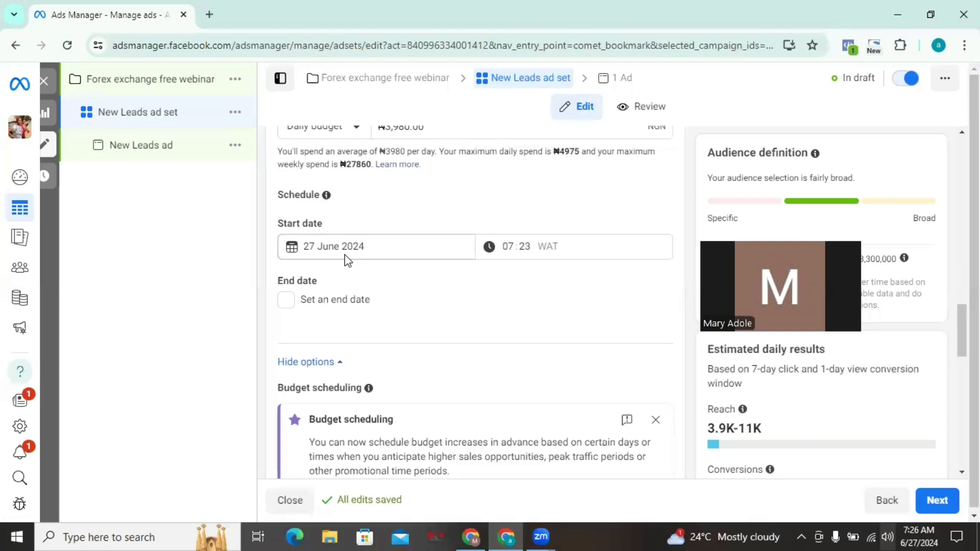
click(508, 247)
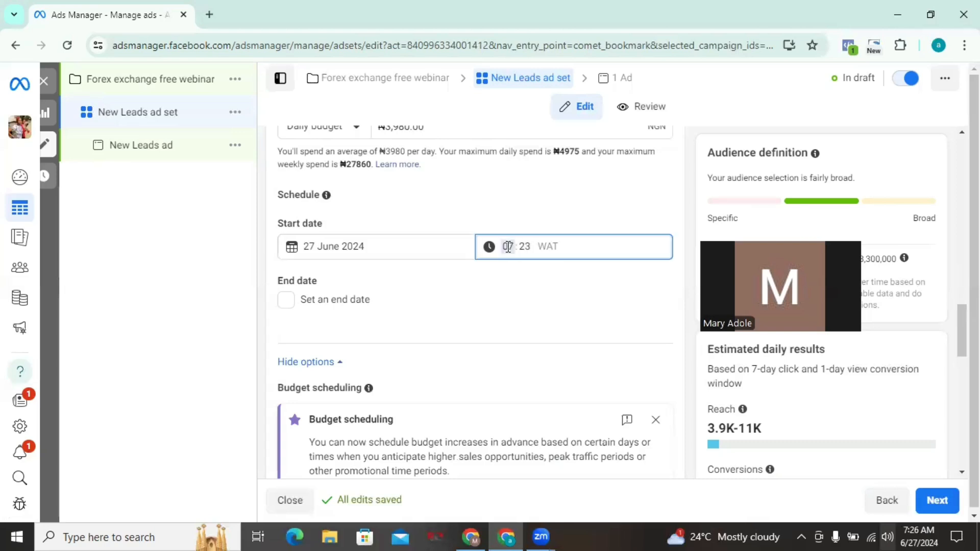
click(554, 245)
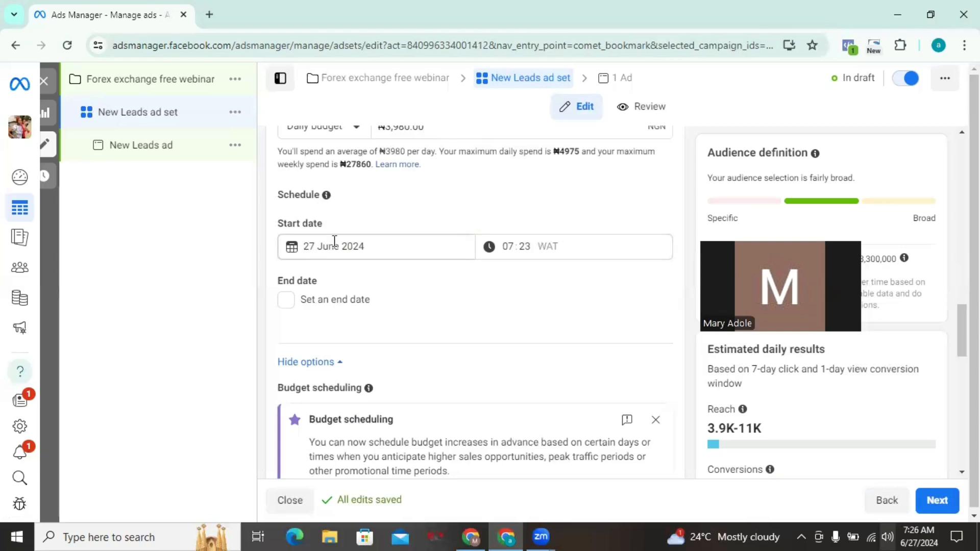
click(320, 246)
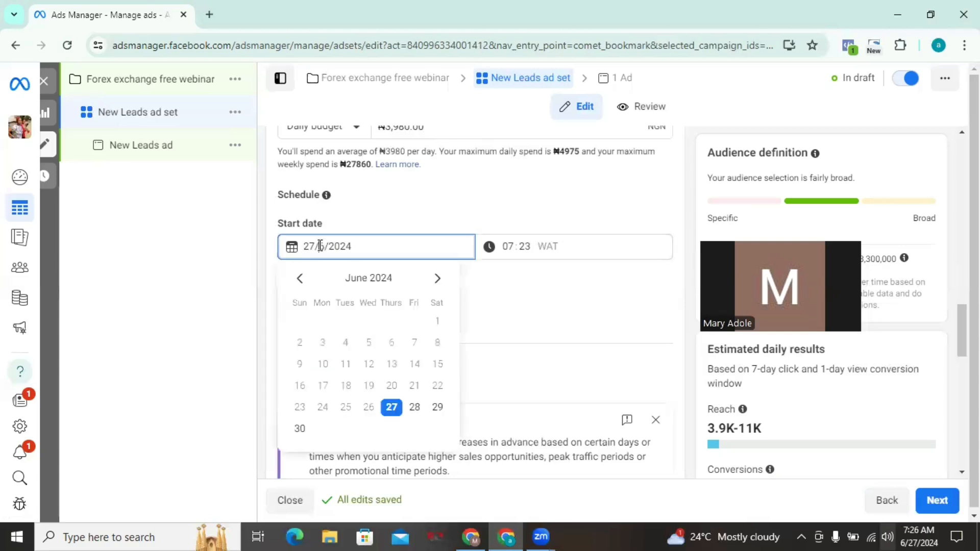
click(414, 408)
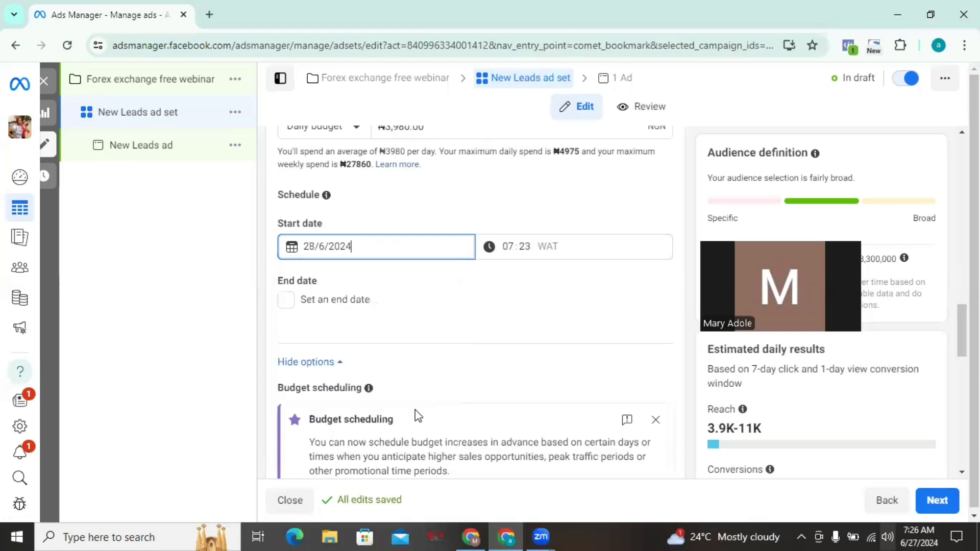
click(511, 246)
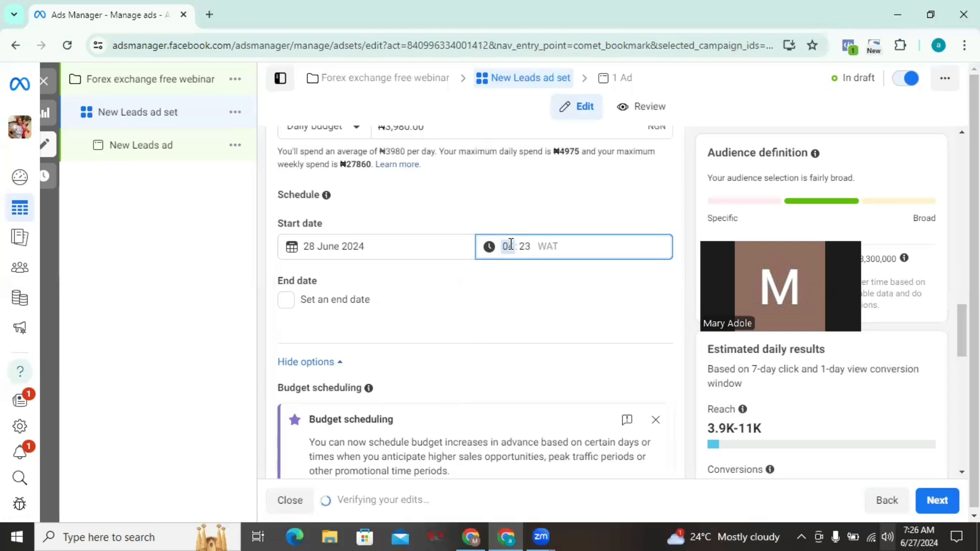
text(4)
click(526, 247)
text(00)
click(547, 287)
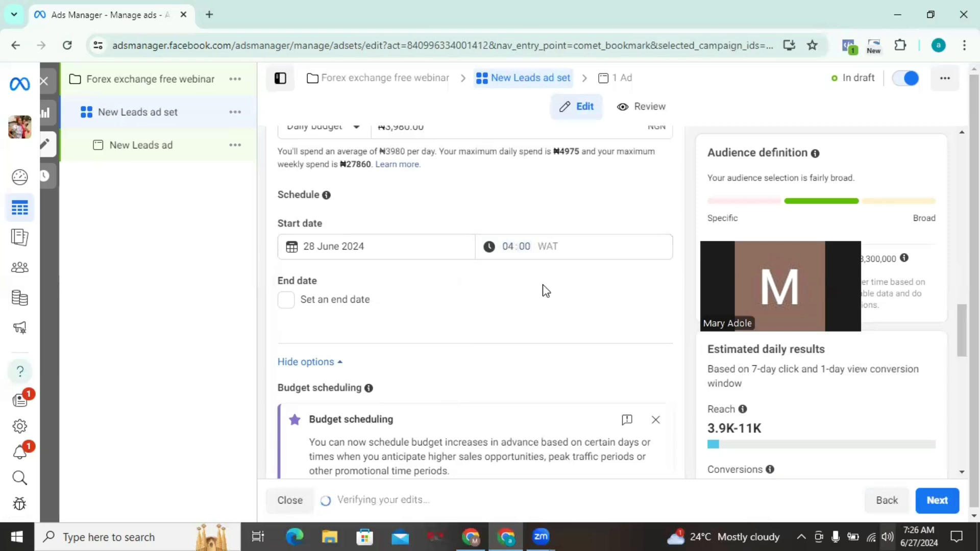
Give the ad set an end date of 6 July 2024
click(287, 304)
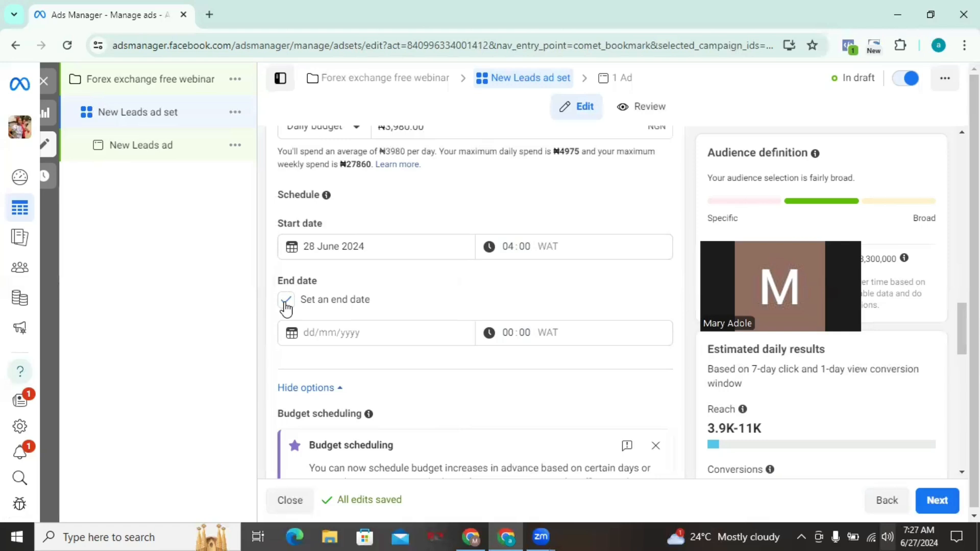
click(322, 333)
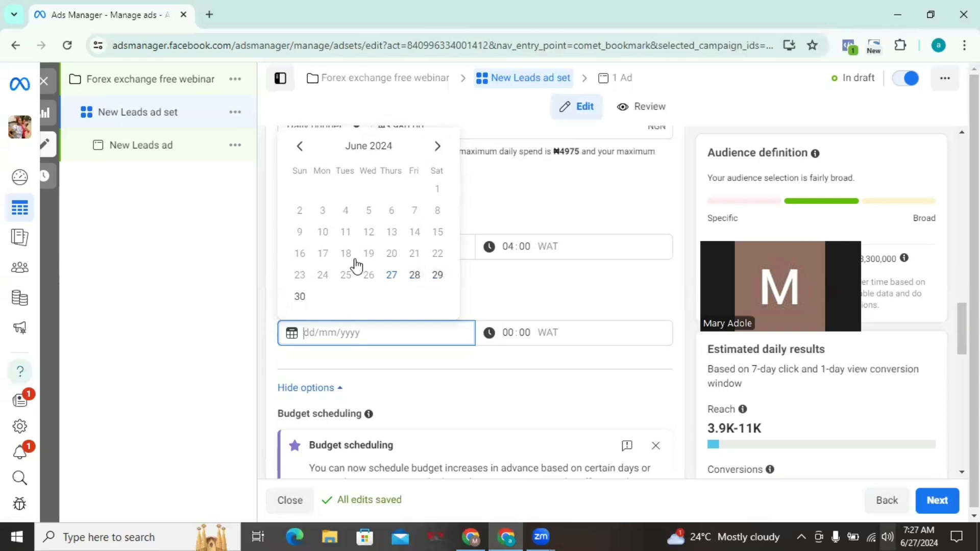
click(437, 146)
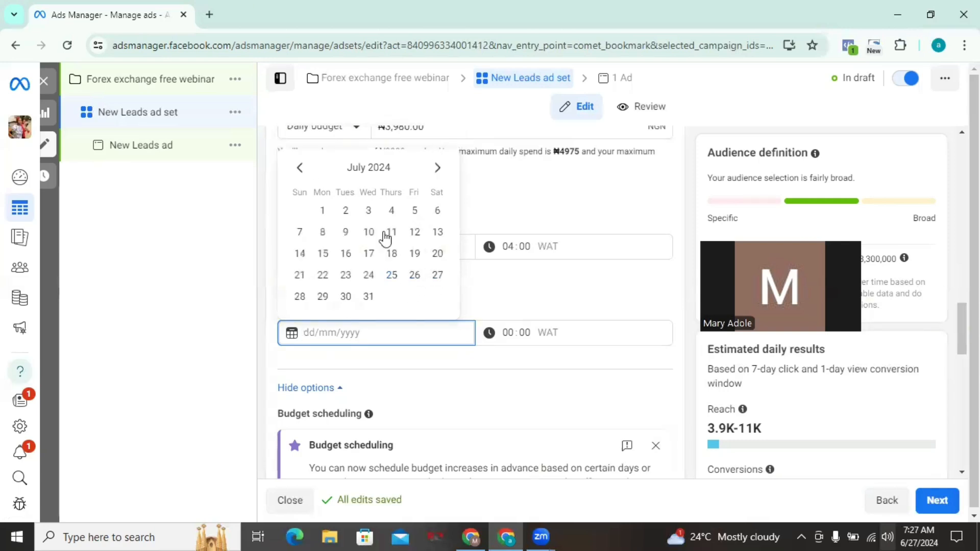
click(437, 214)
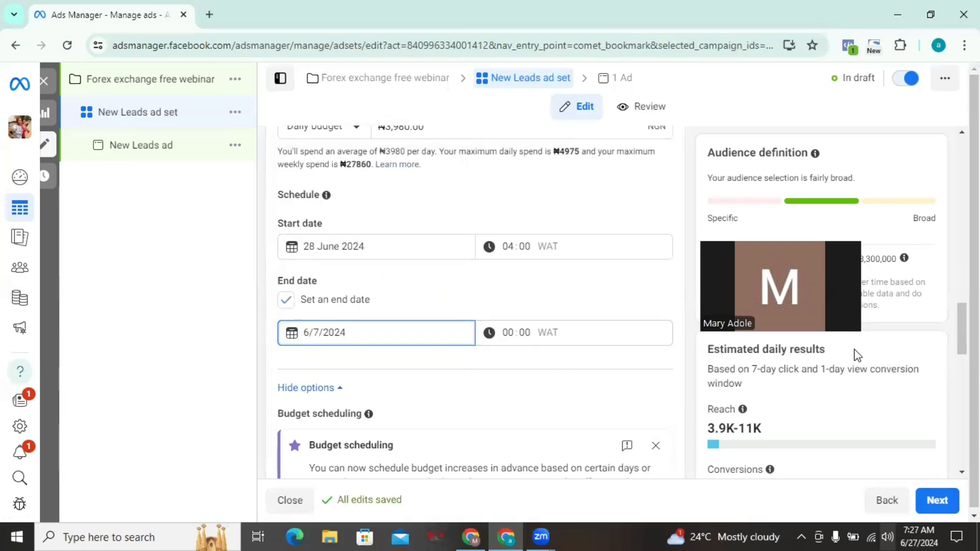
Switch the ad set from Advantage+ audience to the original audience options
scroll(475, 301, down, 5)
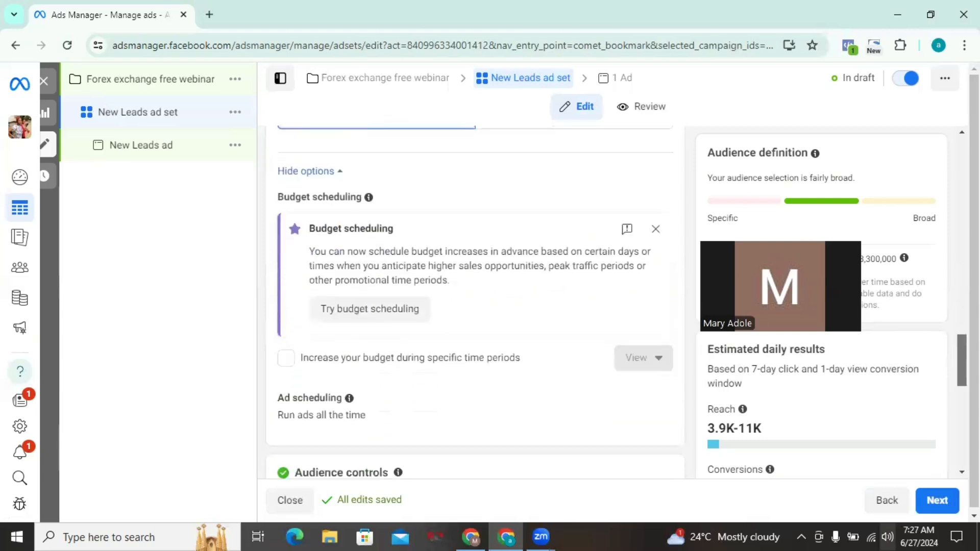
scroll(950, 364, down, 5)
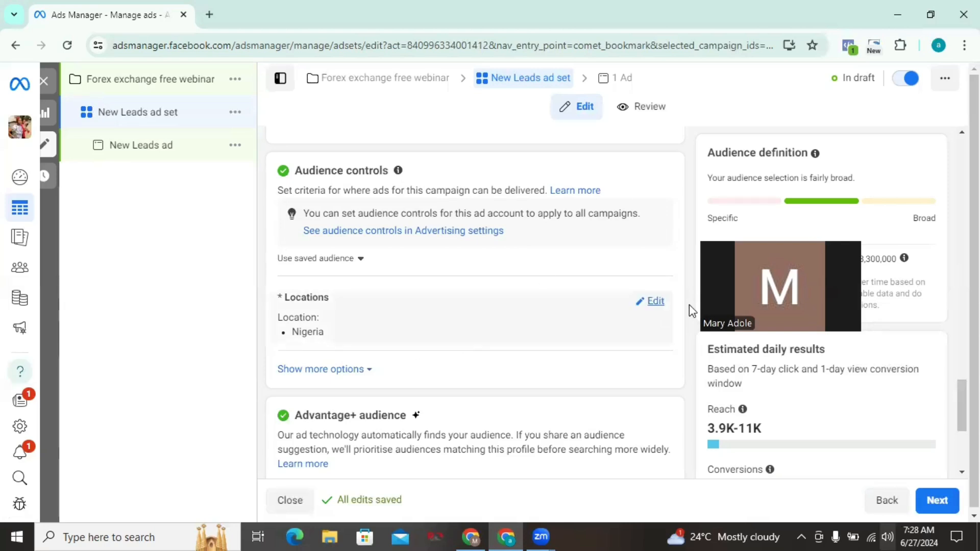
scroll(690, 305, down, 3)
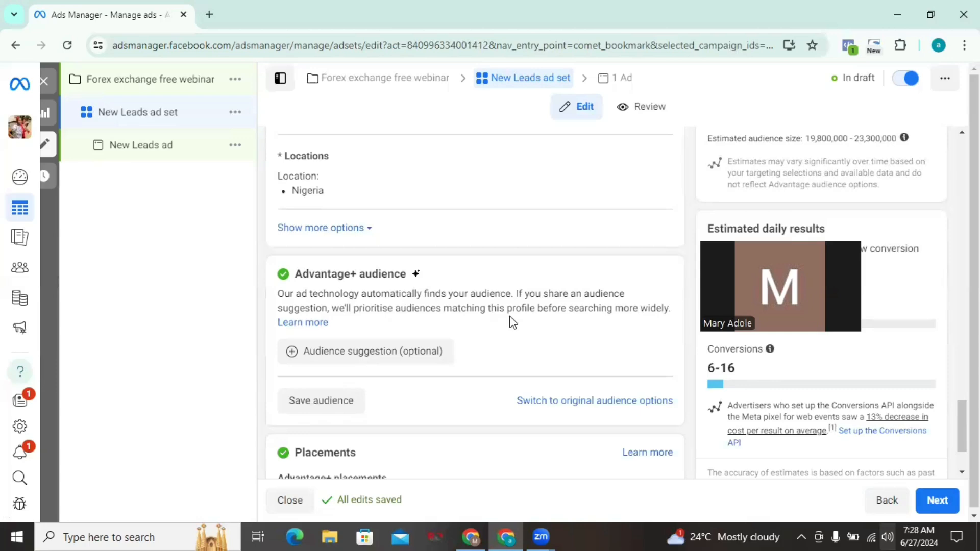
click(562, 401)
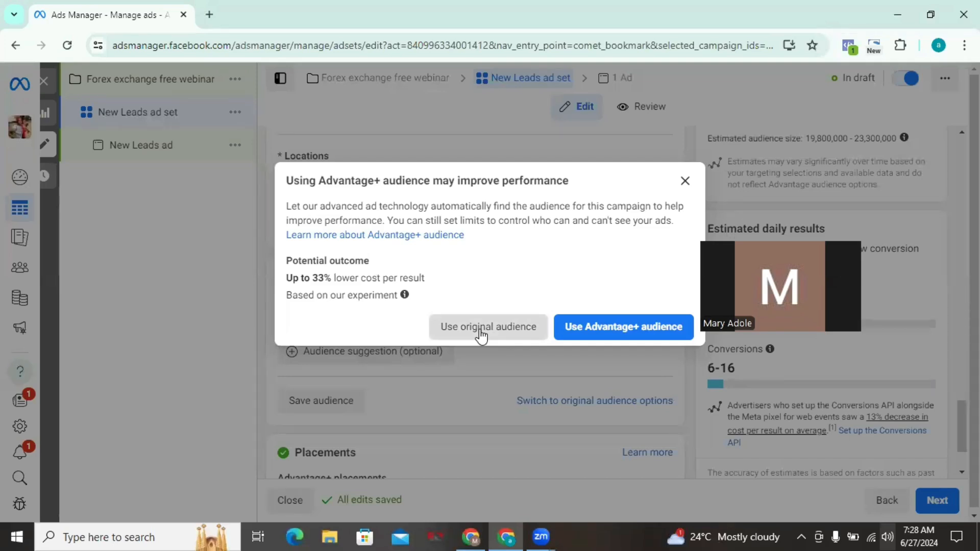
click(488, 317)
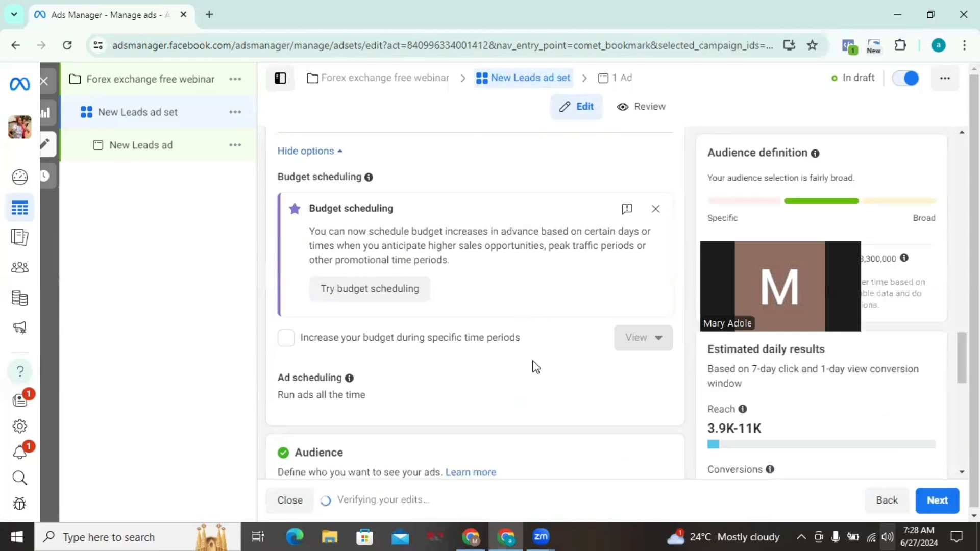
Replace Nigeria with the county Lagos, Nigeria in the audience's targeted locations
scroll(474, 307, down, 5)
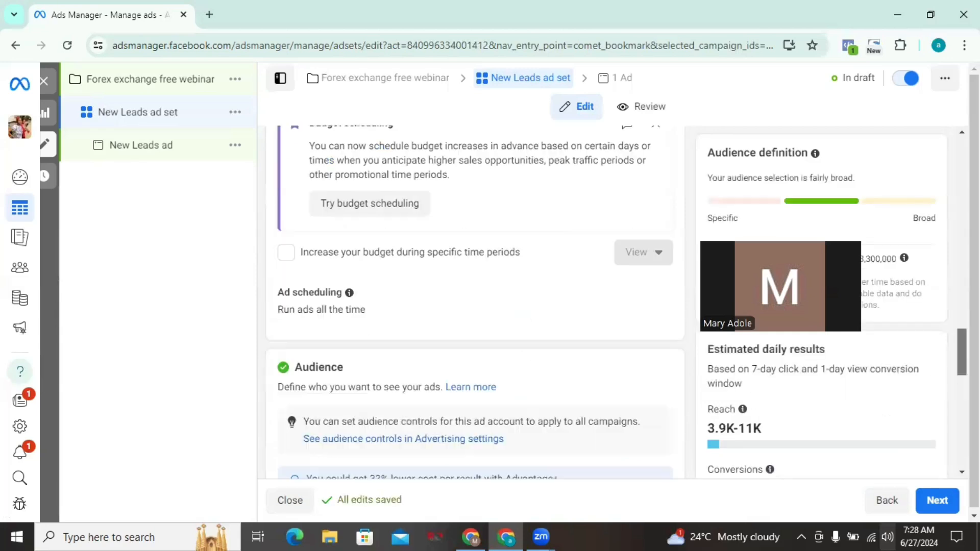
drag(962, 376, 962, 382)
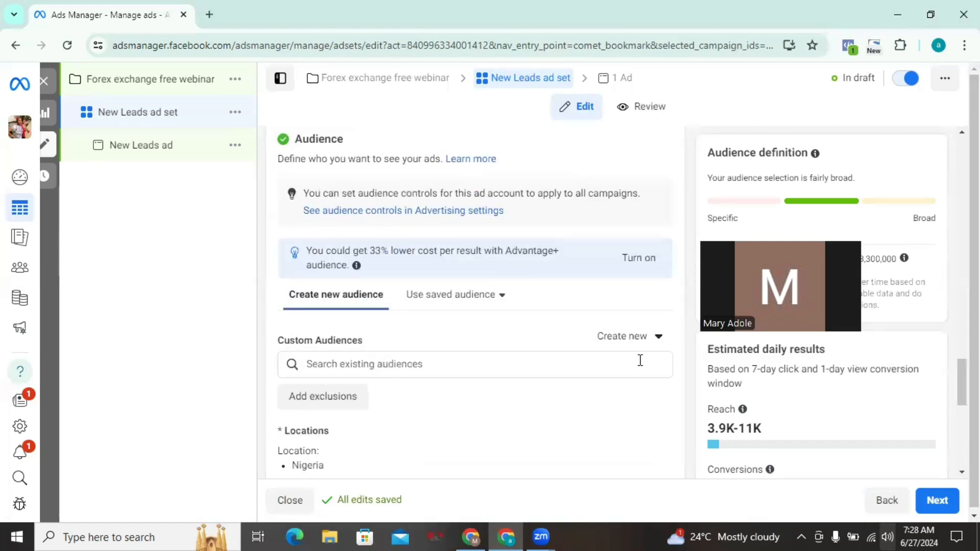
drag(963, 391, 962, 417)
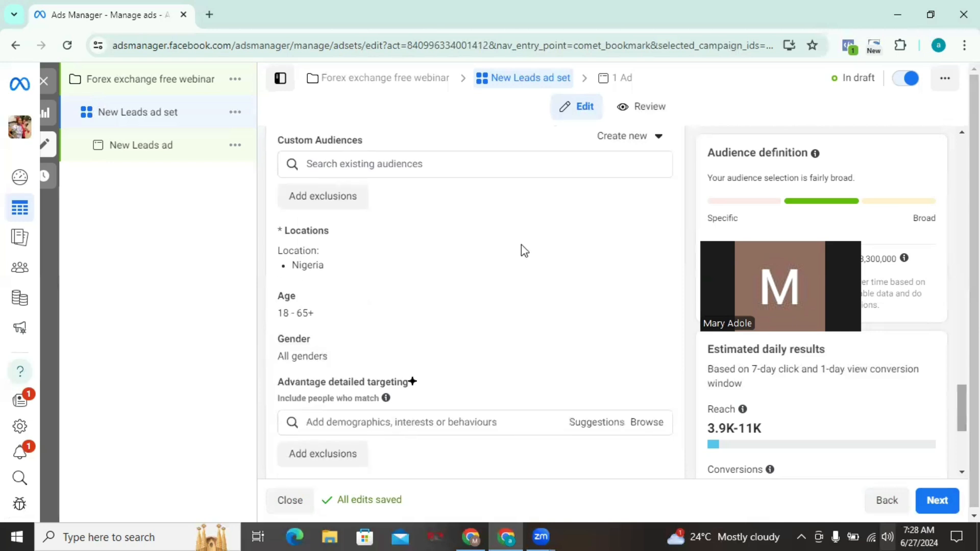
click(654, 236)
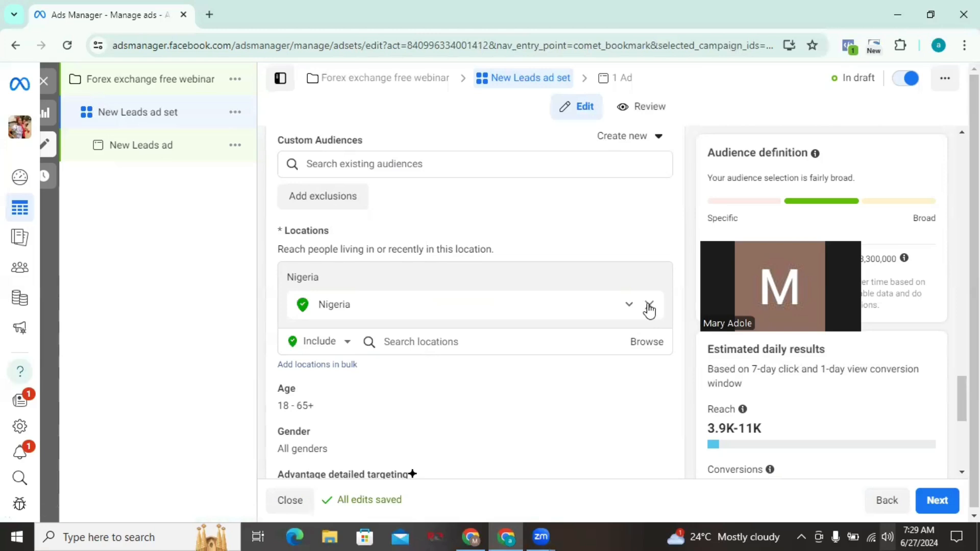
click(650, 306)
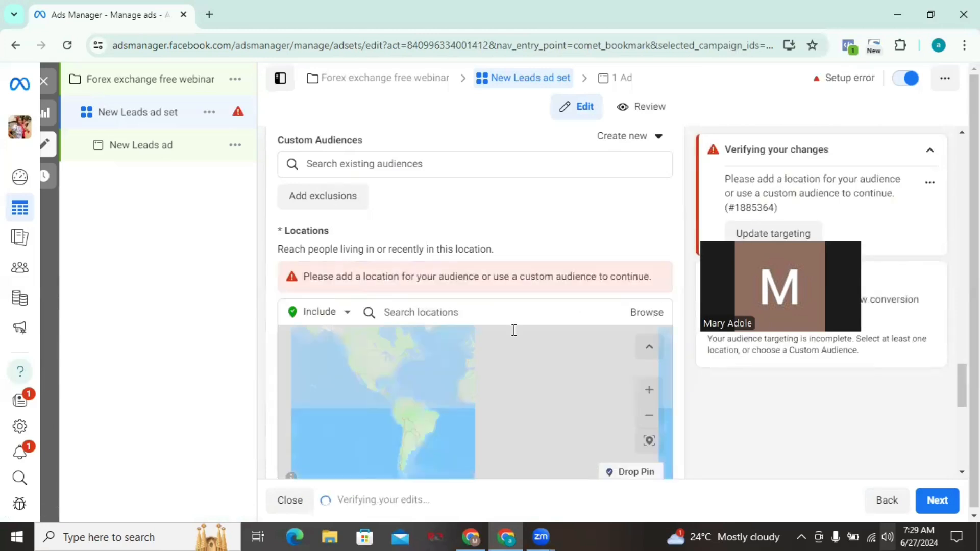
click(458, 314)
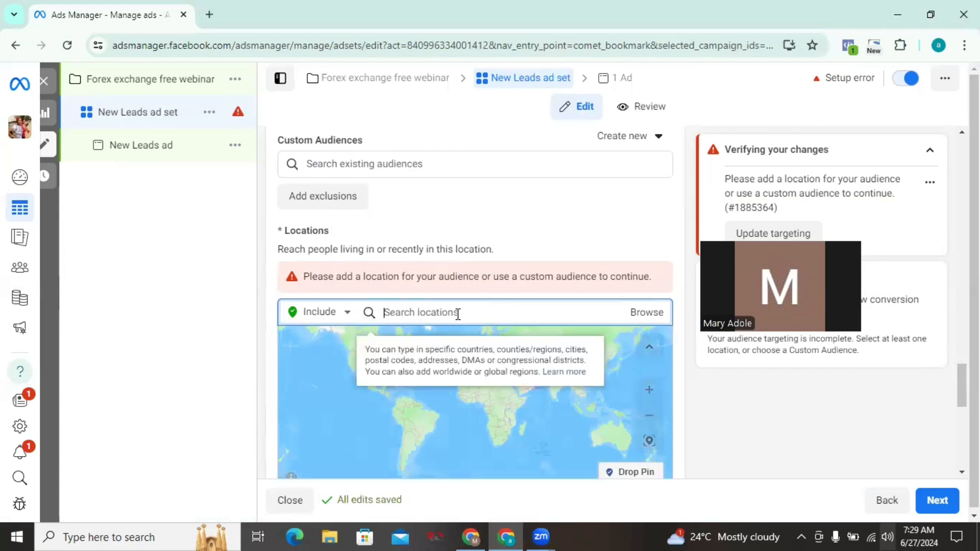
text(La)
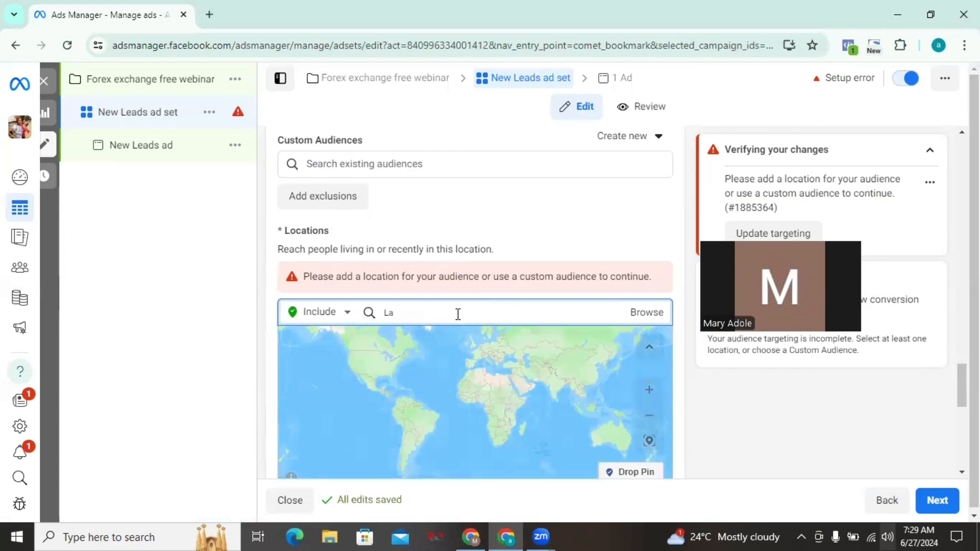
text(gos)
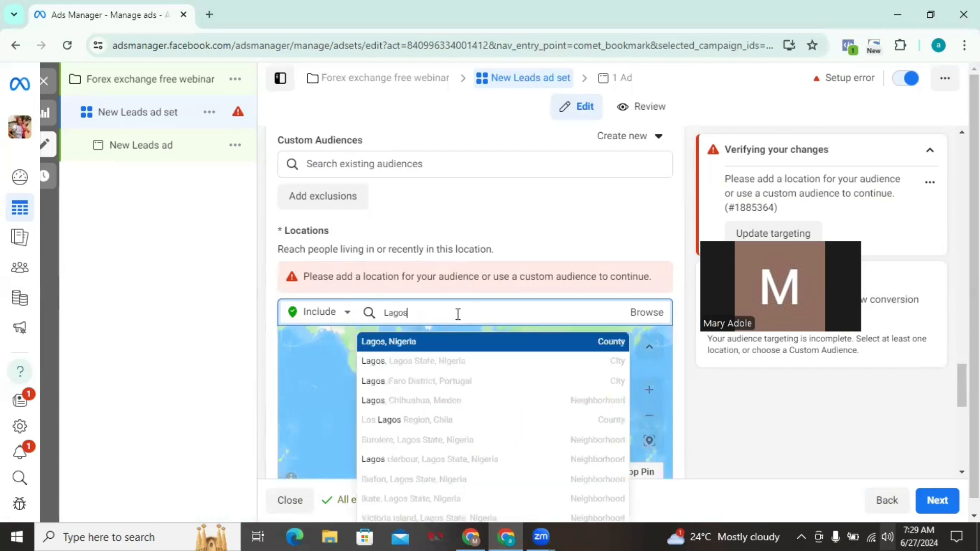
click(412, 347)
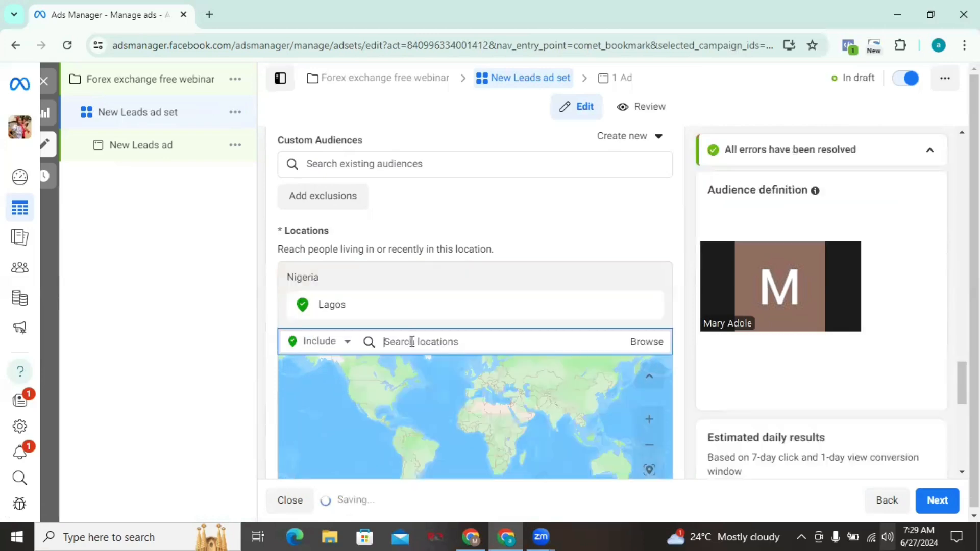
Add the cities Abuja, Federal Capital Territory and Port Harcourt, Rivers State to the included audience locations
text(Abuja)
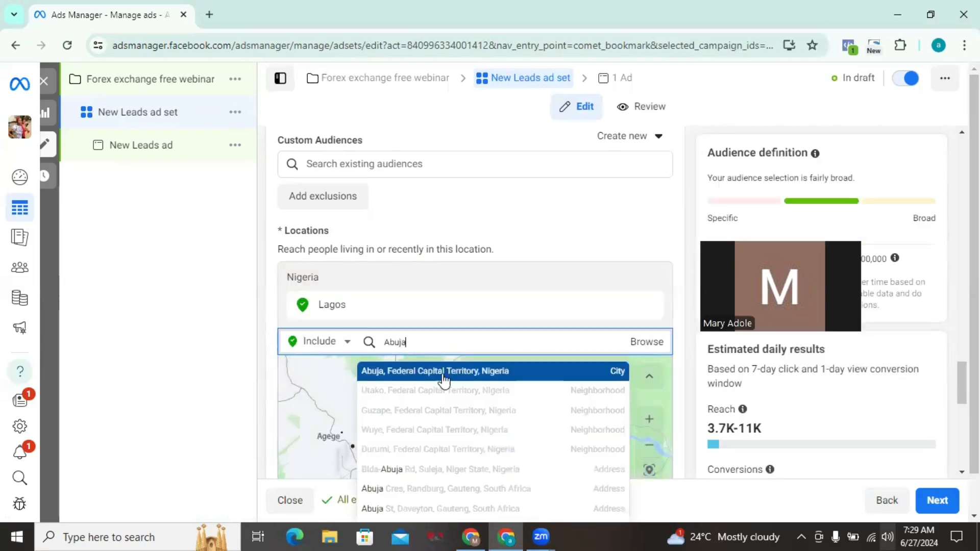
click(418, 377)
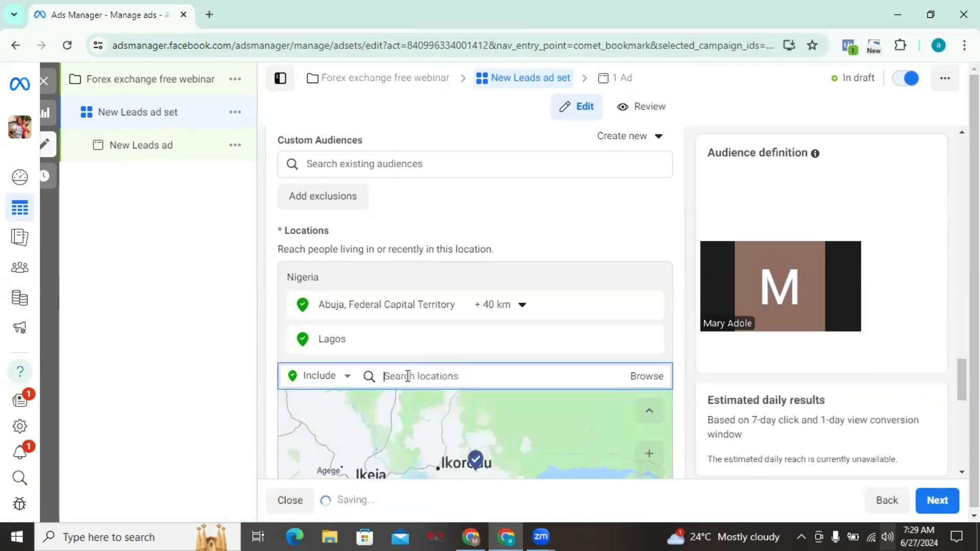
text(Po)
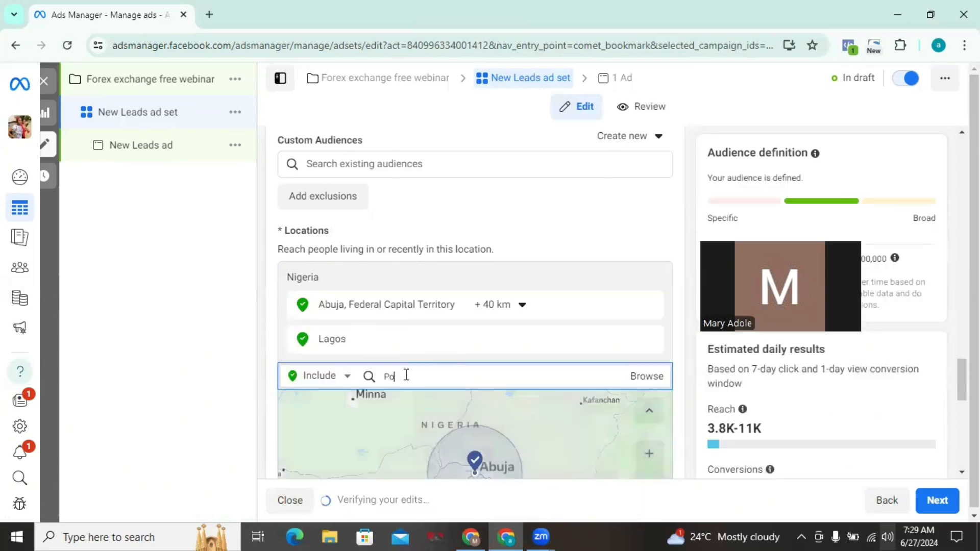
text(rt Harcourt)
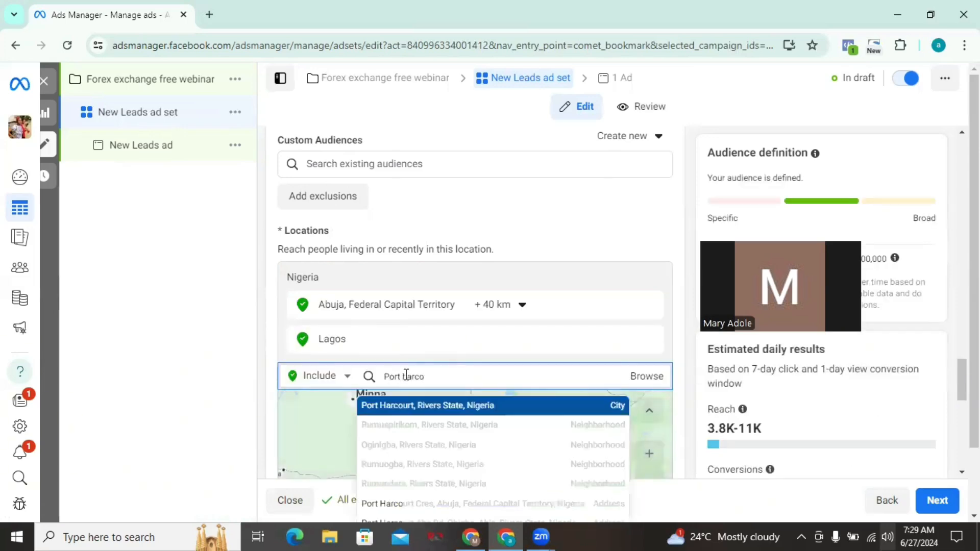
click(392, 409)
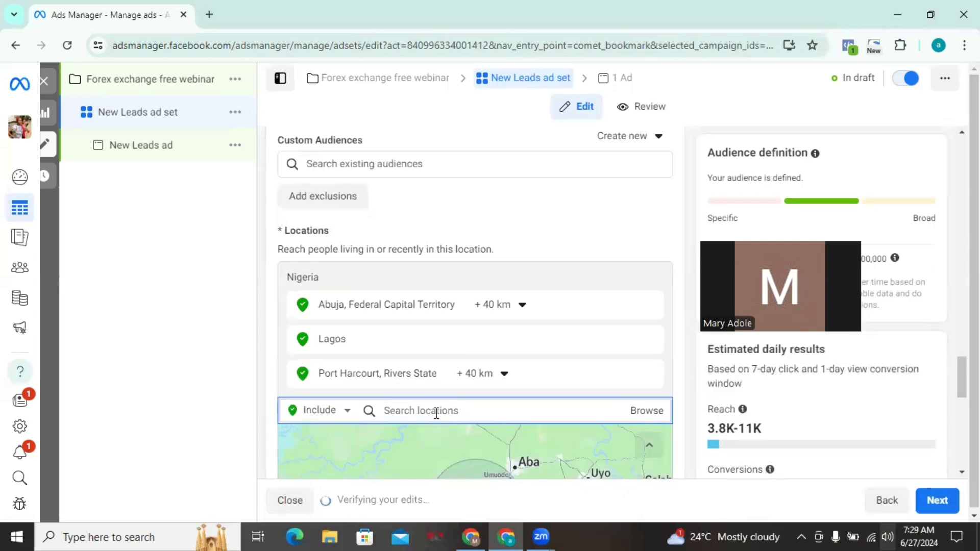
Include the cities Kano, Kano State and Benin, Edo State in the audience locations as well
text(Kano)
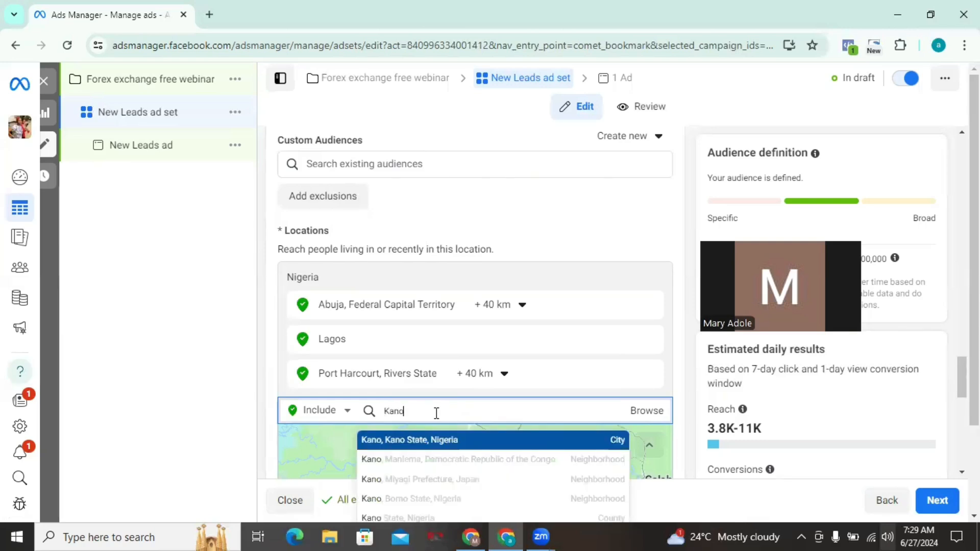
click(412, 441)
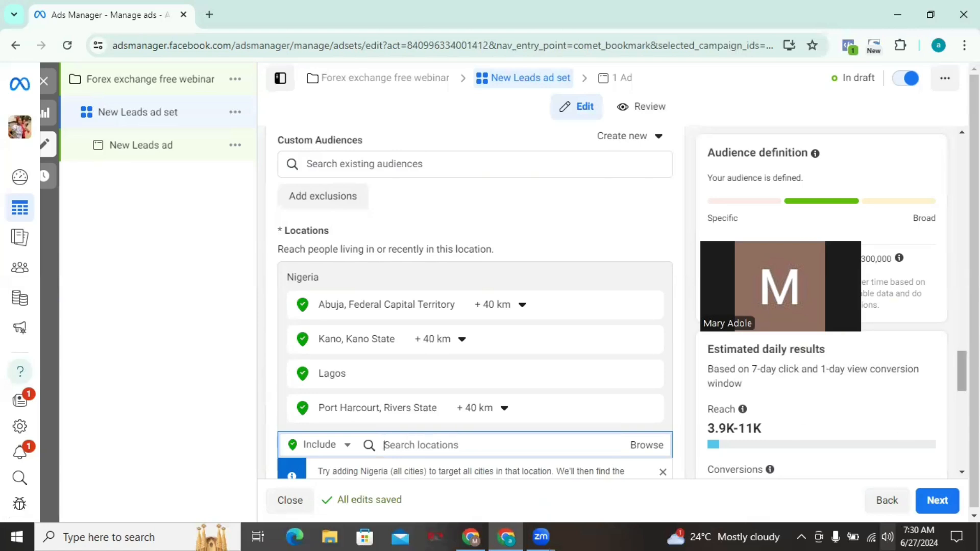
drag(962, 371, 961, 373)
scroll(915, 368, down, 4)
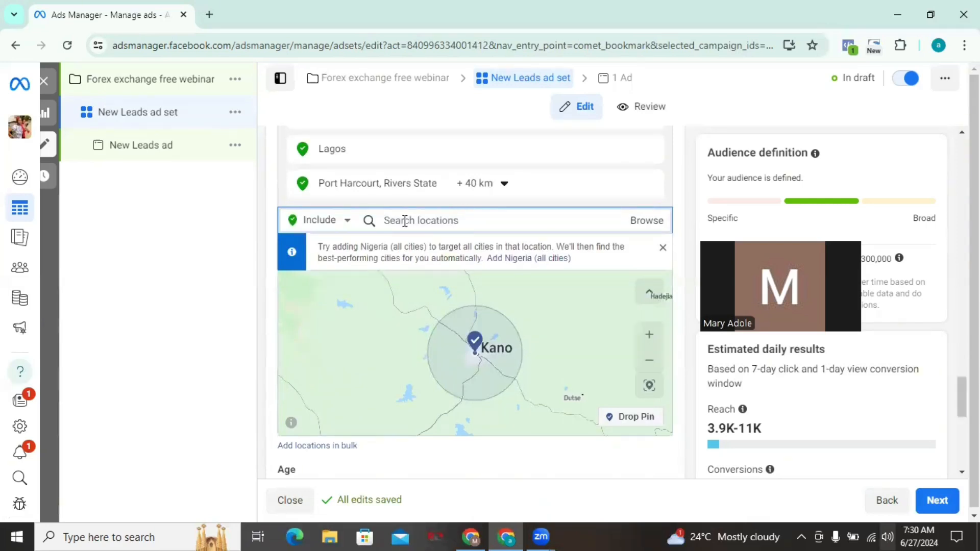
text(Edo)
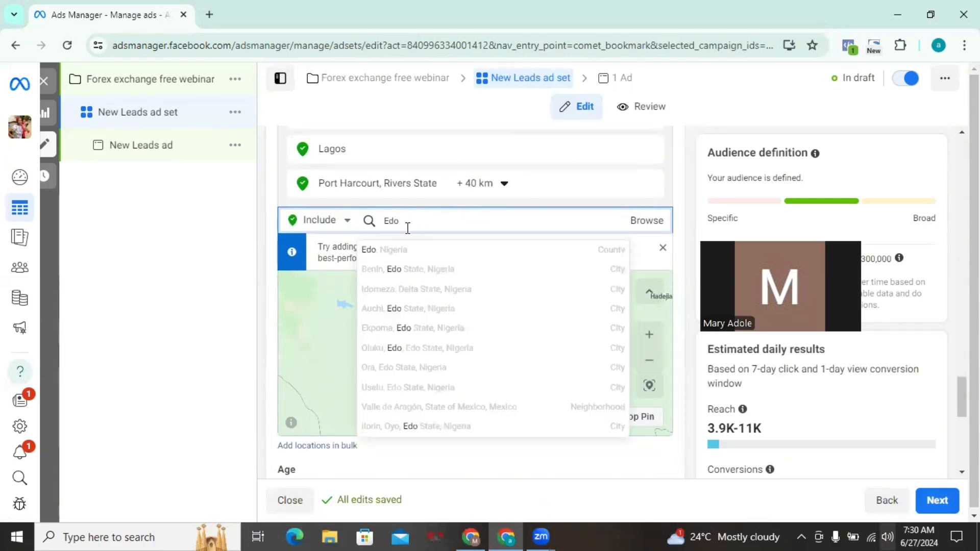
double_click(391, 220)
text(Benin cit)
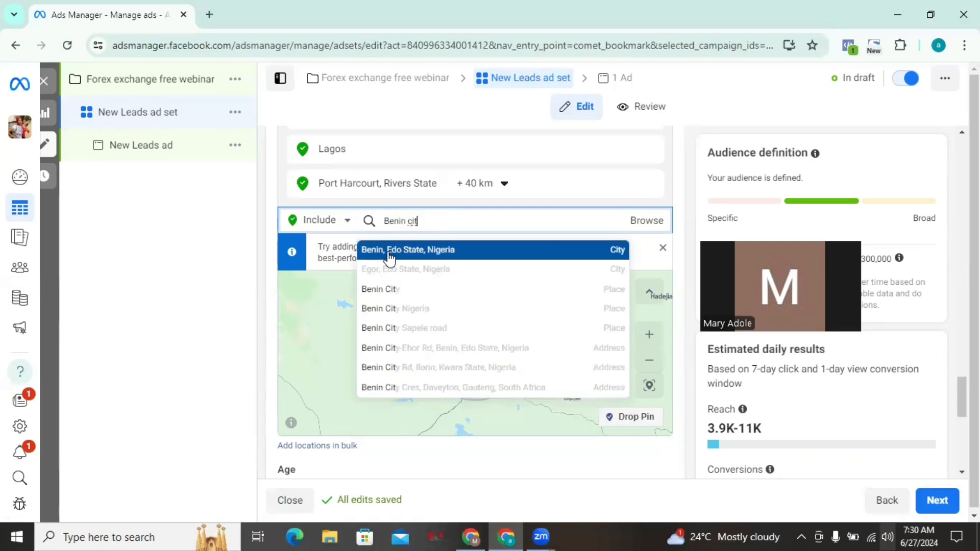
click(389, 251)
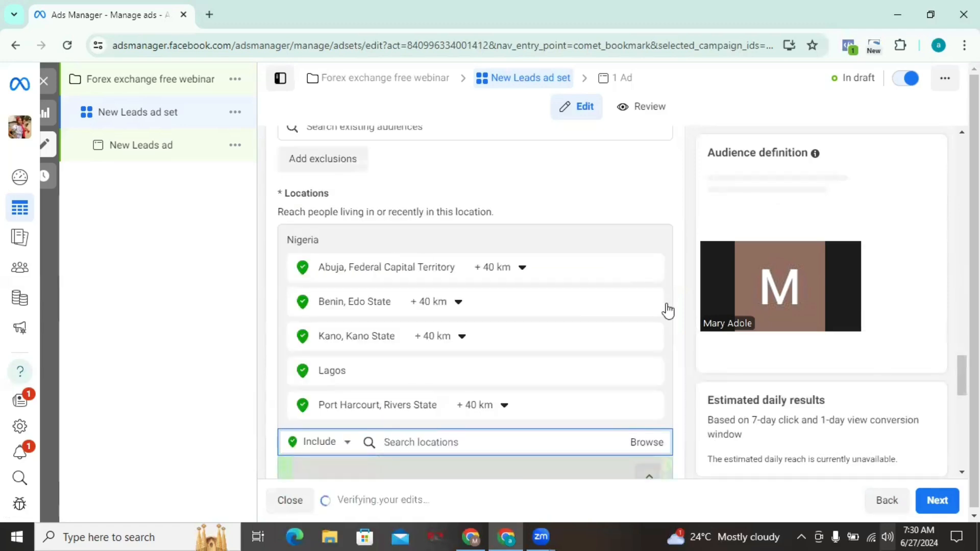
Set the audience's minimum age to 25
scroll(668, 310, down, 5)
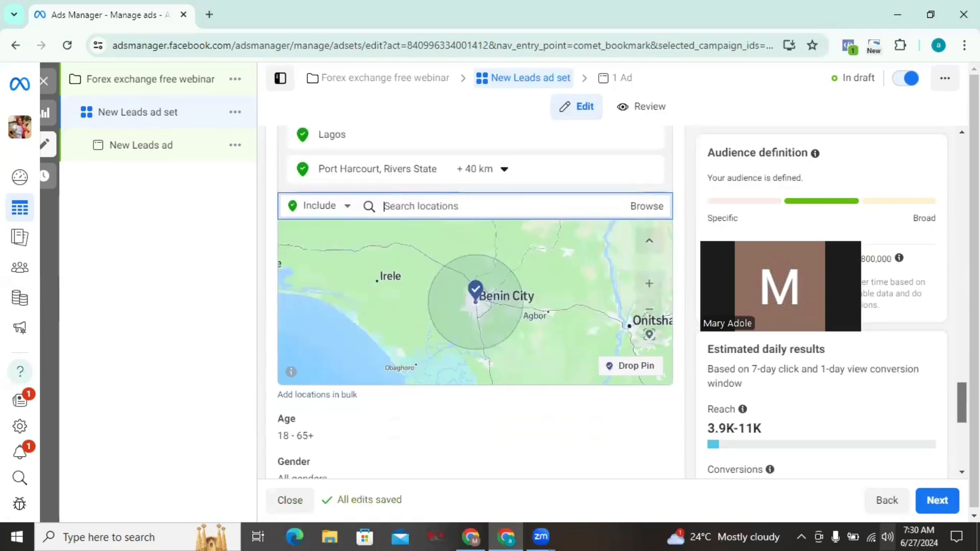
drag(962, 403, 962, 422)
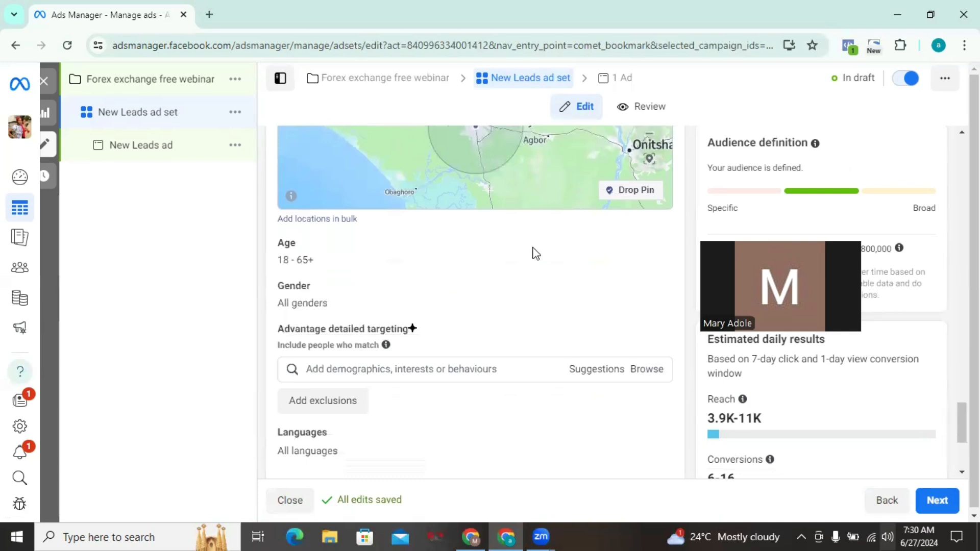
click(660, 249)
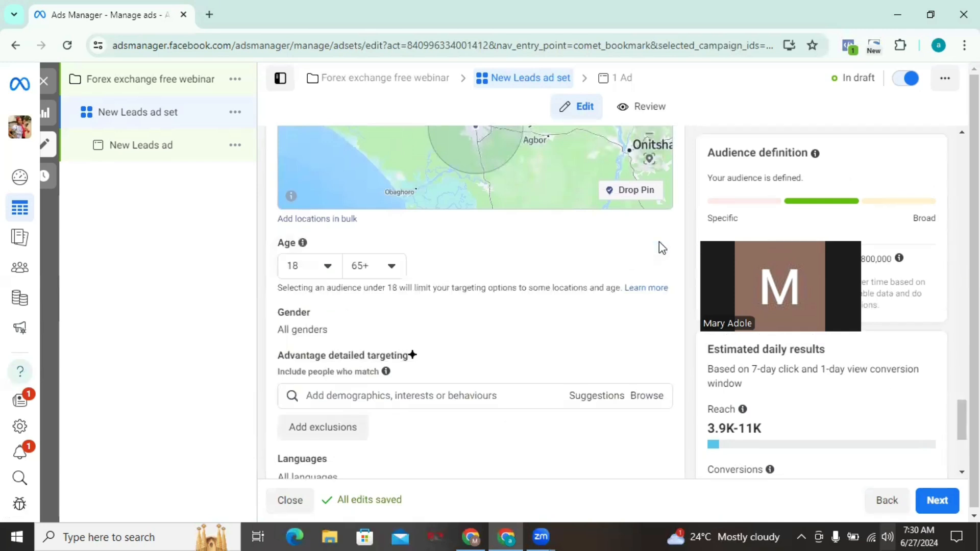
click(311, 266)
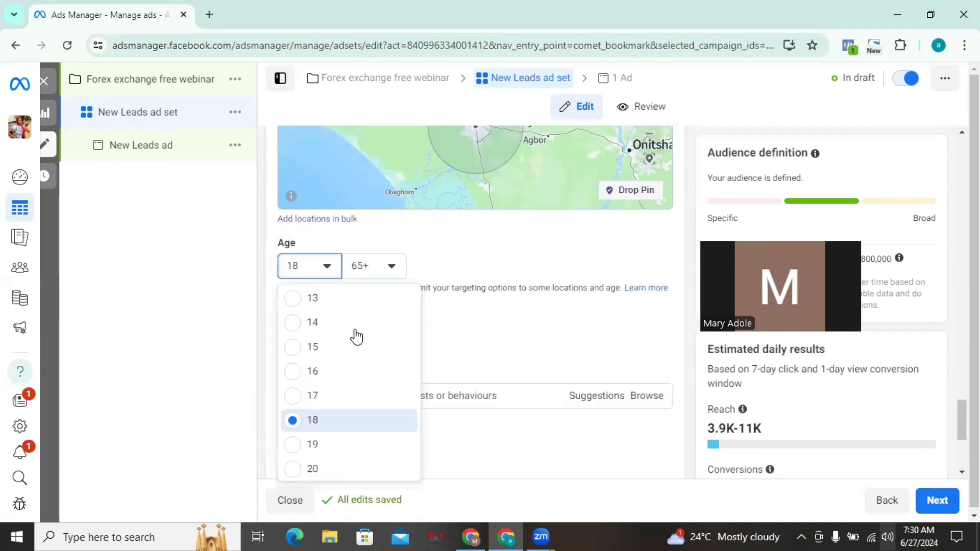
scroll(314, 435, down, 2)
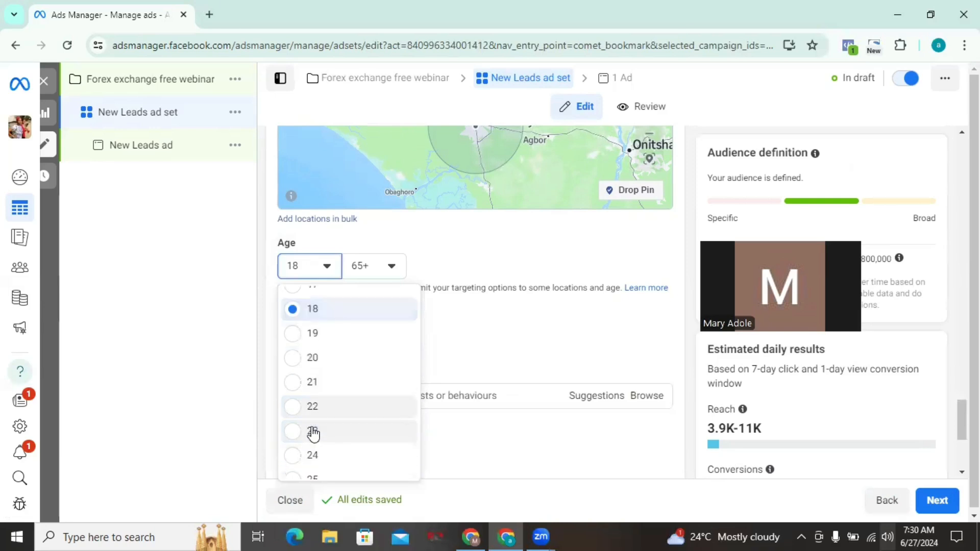
scroll(314, 433, down, 2)
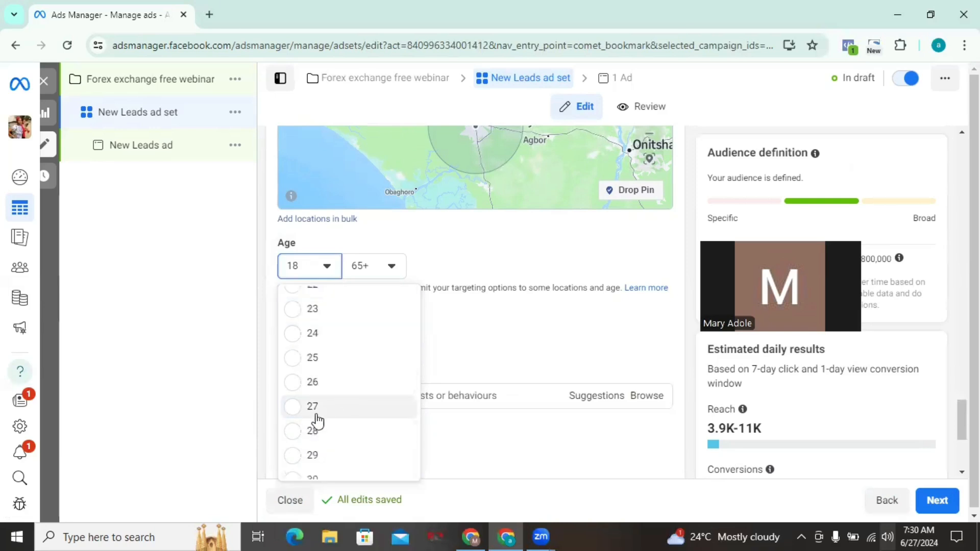
click(312, 358)
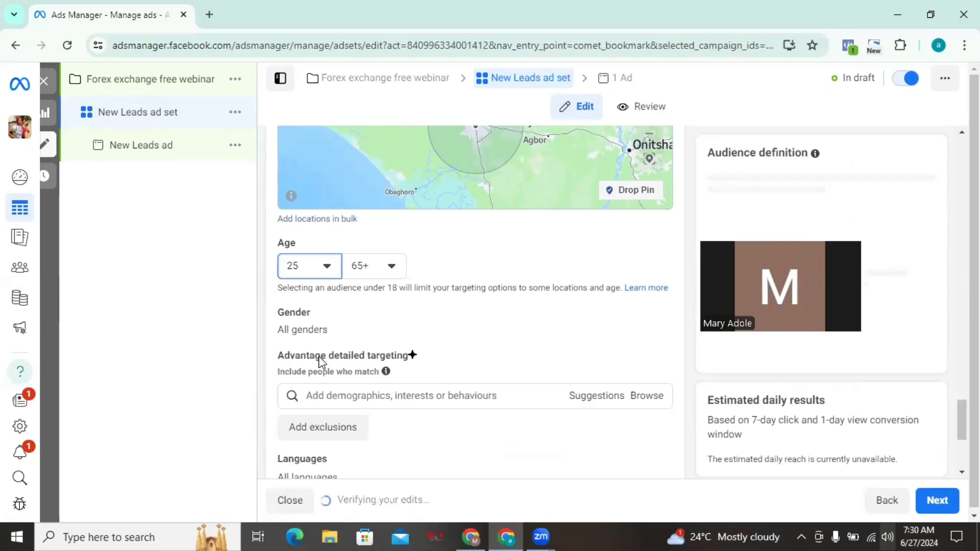
Set the audience's maximum age to 50
click(385, 269)
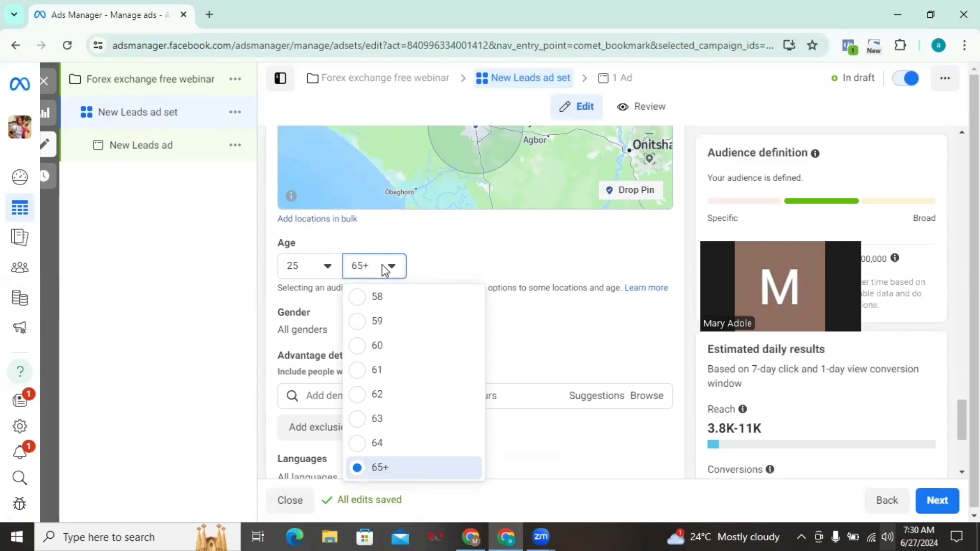
key(Up)
key(Up)
key(Up)
key(Up)
key(Up)
key(Up)
key(Up)
key(Up)
key(Up)
key(Up)
key(Up)
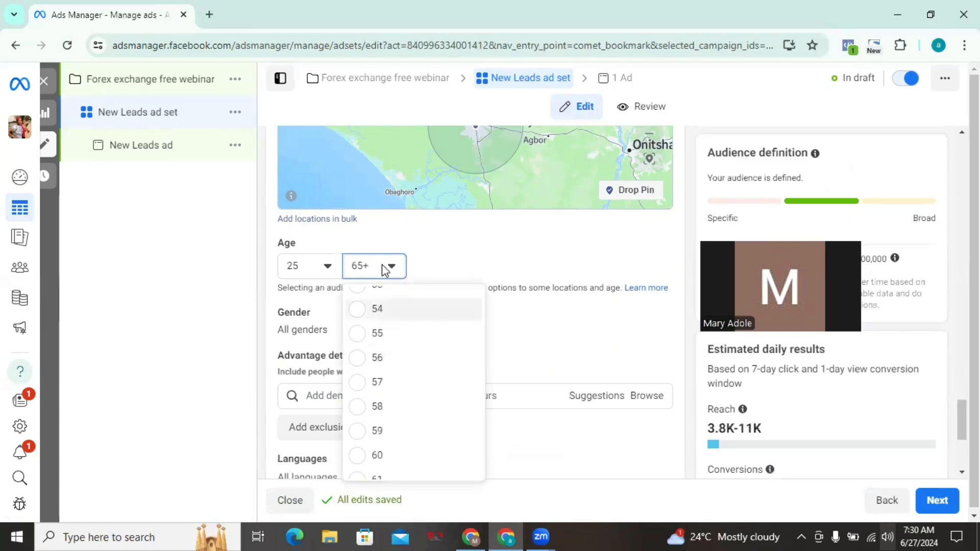
key(Up)
key(Up)
key(Up)
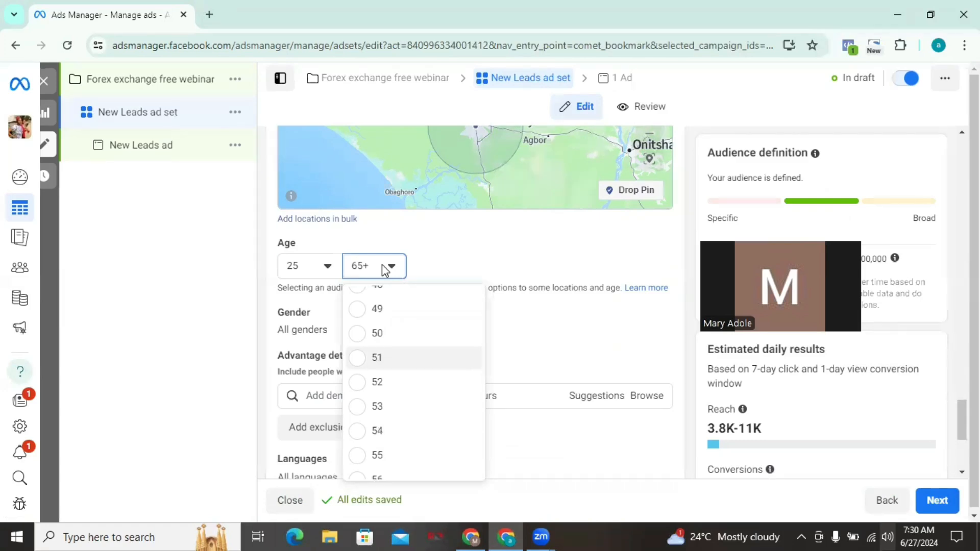
click(361, 336)
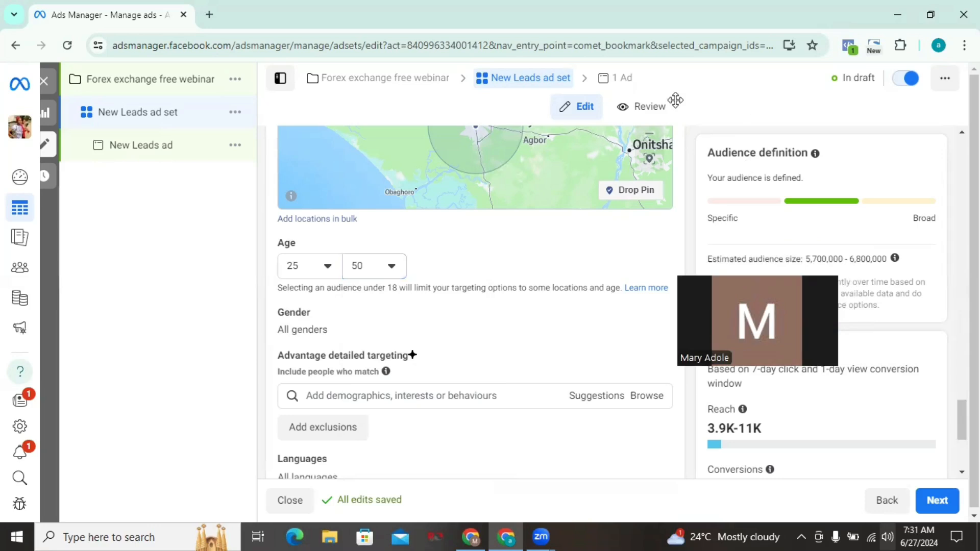
drag(721, 306, 675, 100)
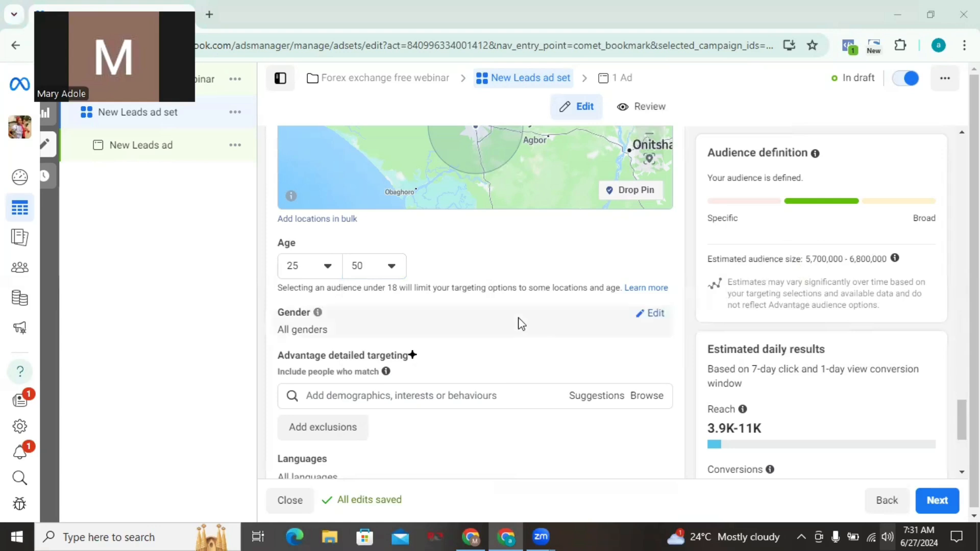
Add the interests Passive income (business and finance) and Foreign exchange market (currency) to the audience's detailed targeting
click(347, 396)
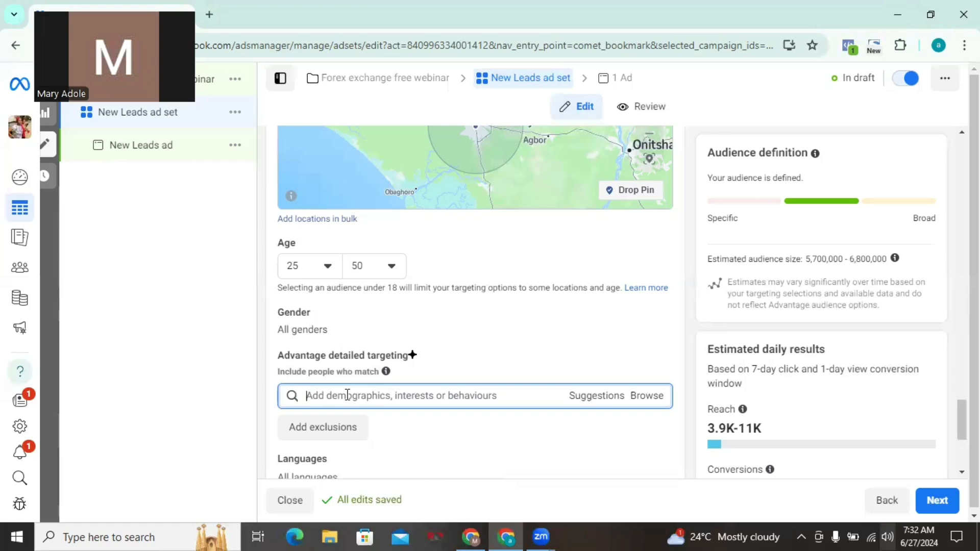
text(Passive)
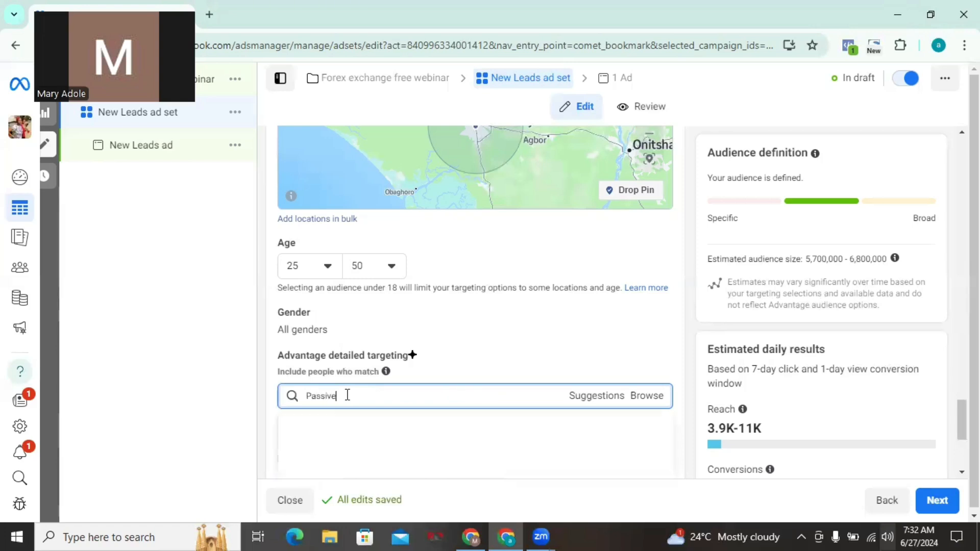
text( income)
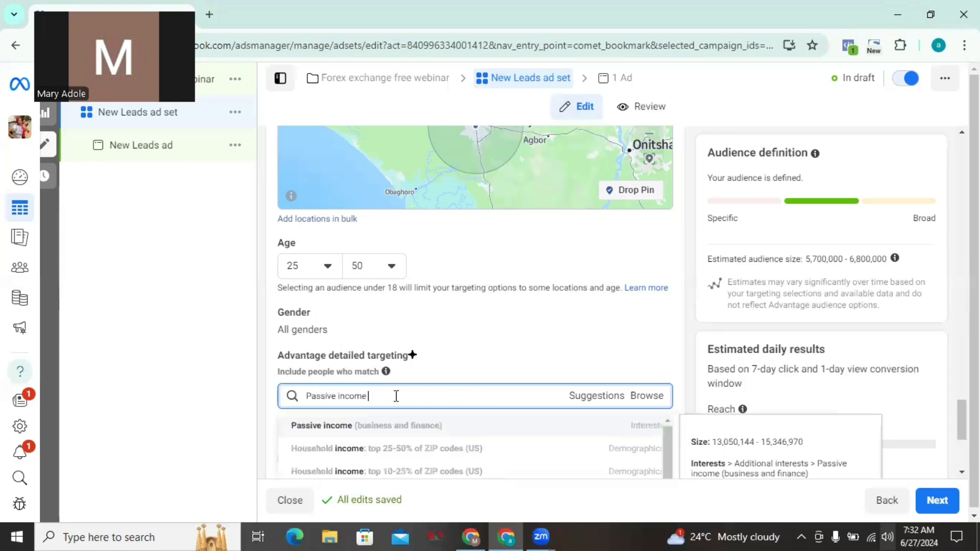
click(365, 433)
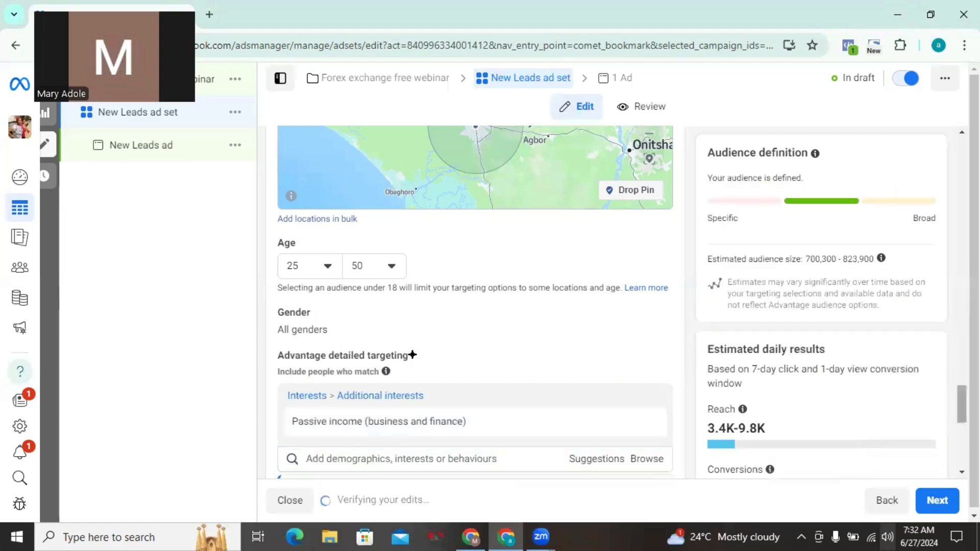
scroll(945, 439, down, 3)
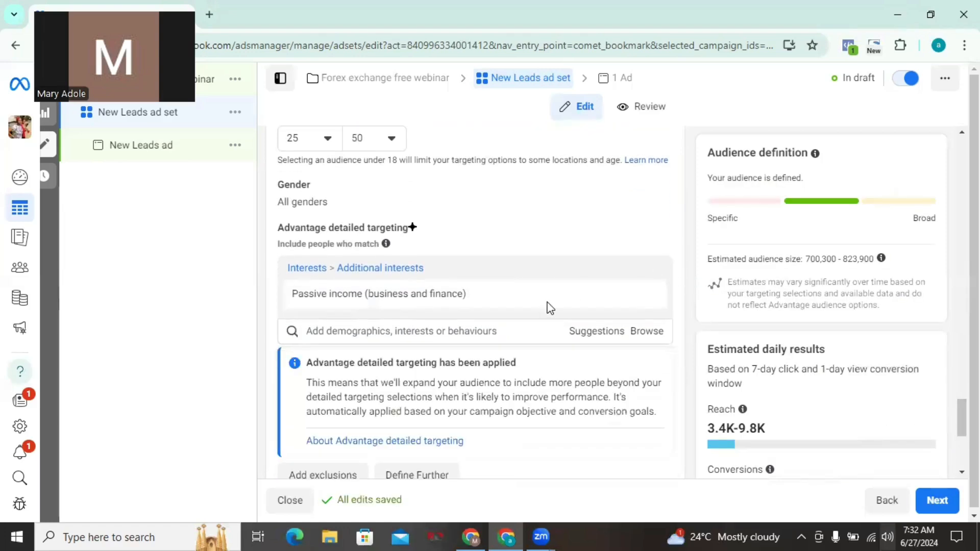
click(472, 330)
text(Forex)
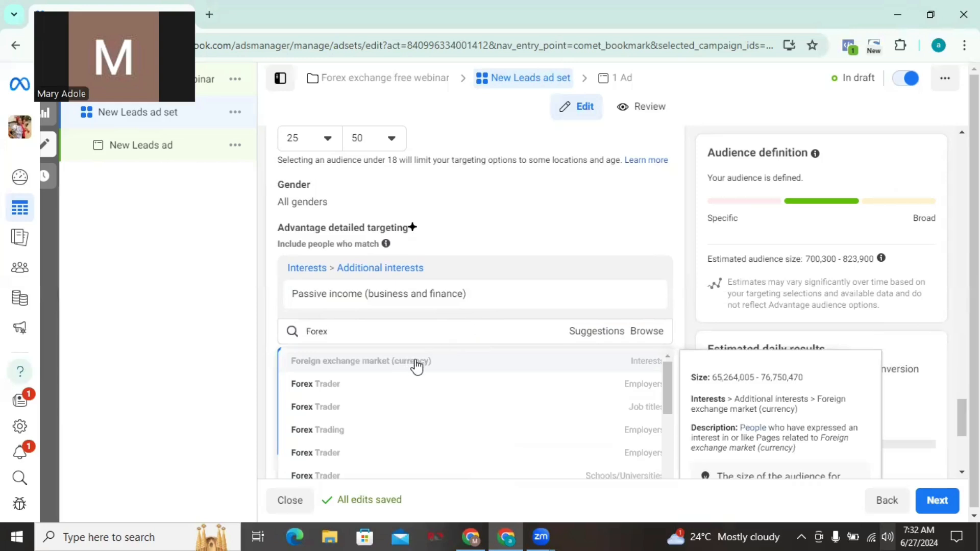
click(413, 365)
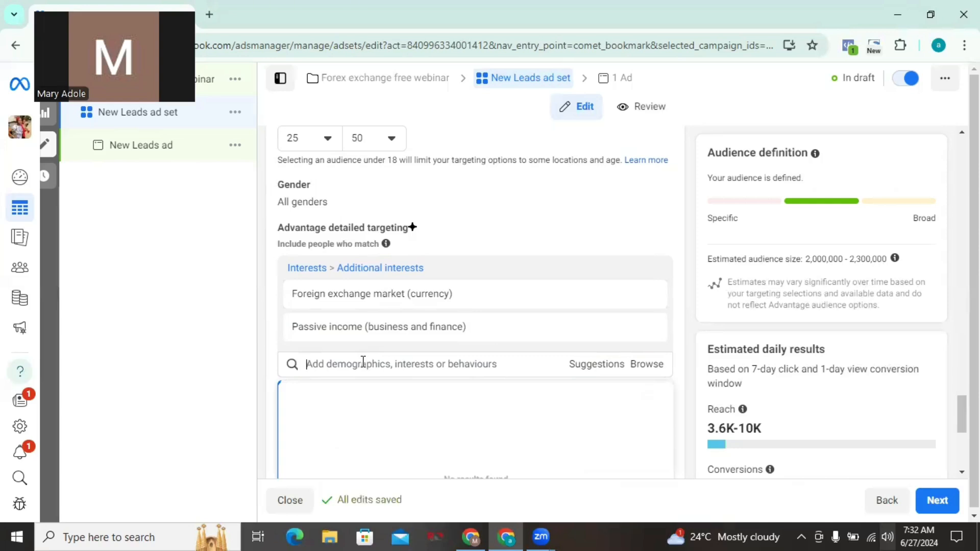
Add the suggested interests Income (business and finance), Forex signal (currency) and MetaTrader 4 to the detailed targeting
text(Finanace)
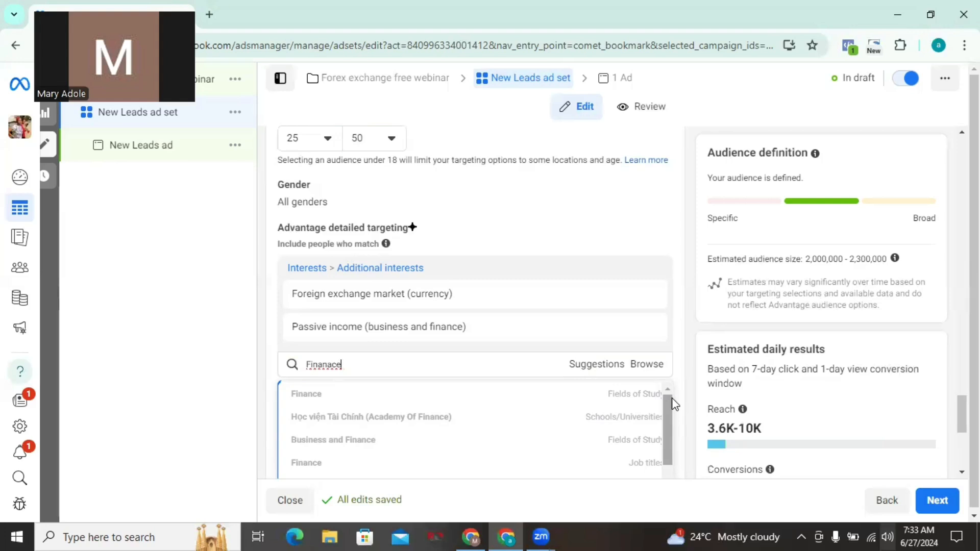
drag(666, 399, 666, 478)
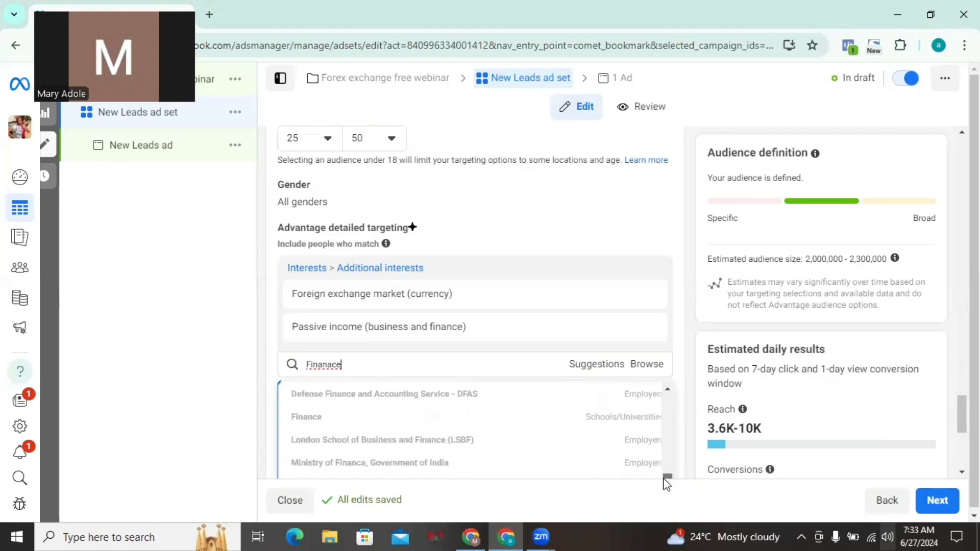
click(591, 366)
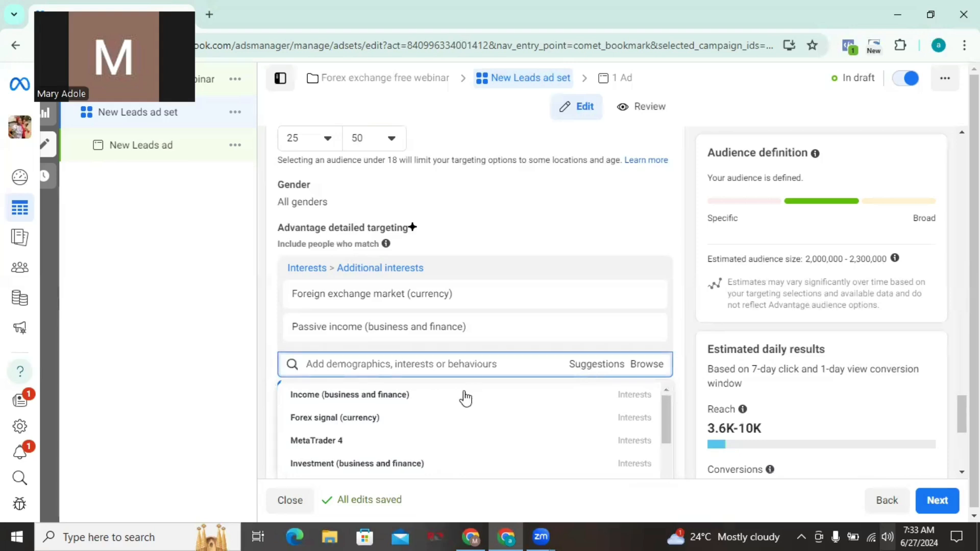
mouse_move(415, 419)
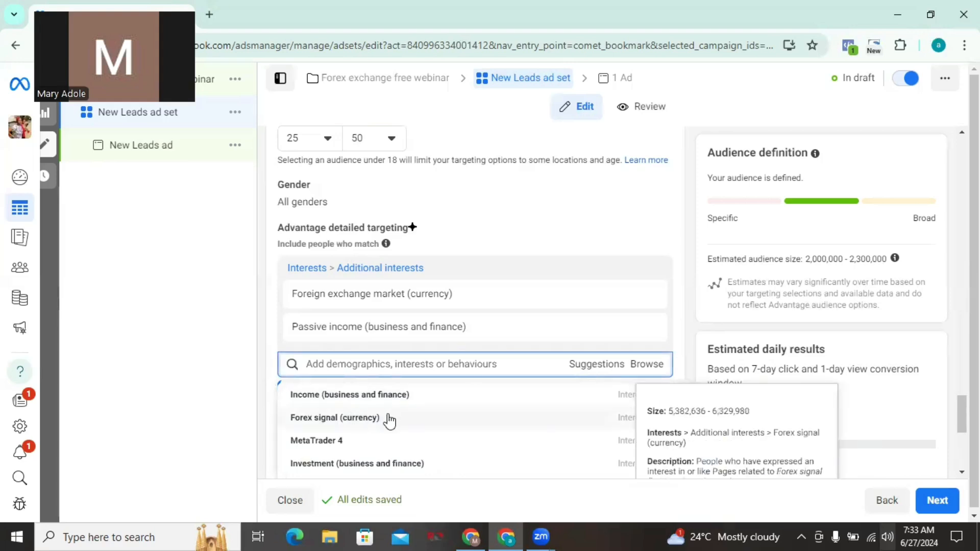
mouse_move(367, 471)
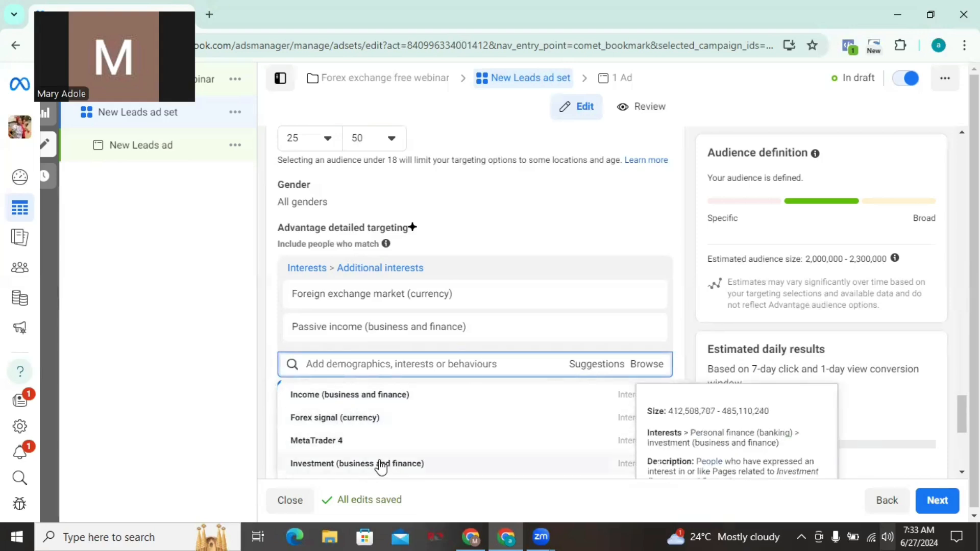
mouse_move(374, 403)
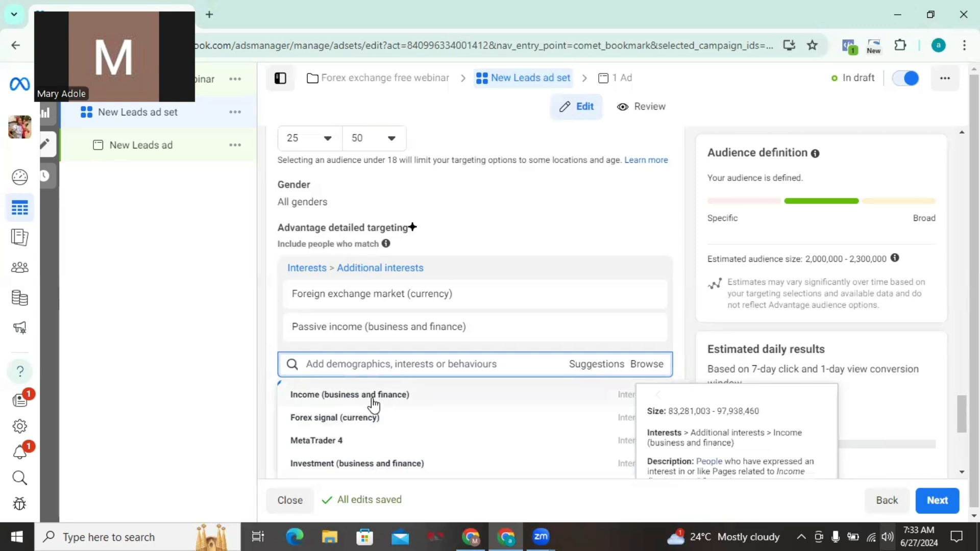
click(373, 396)
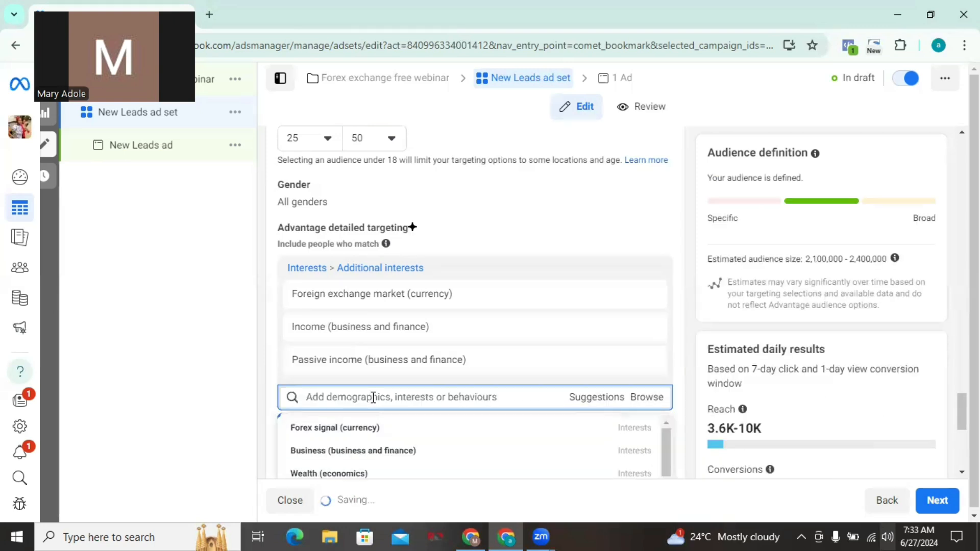
mouse_move(417, 435)
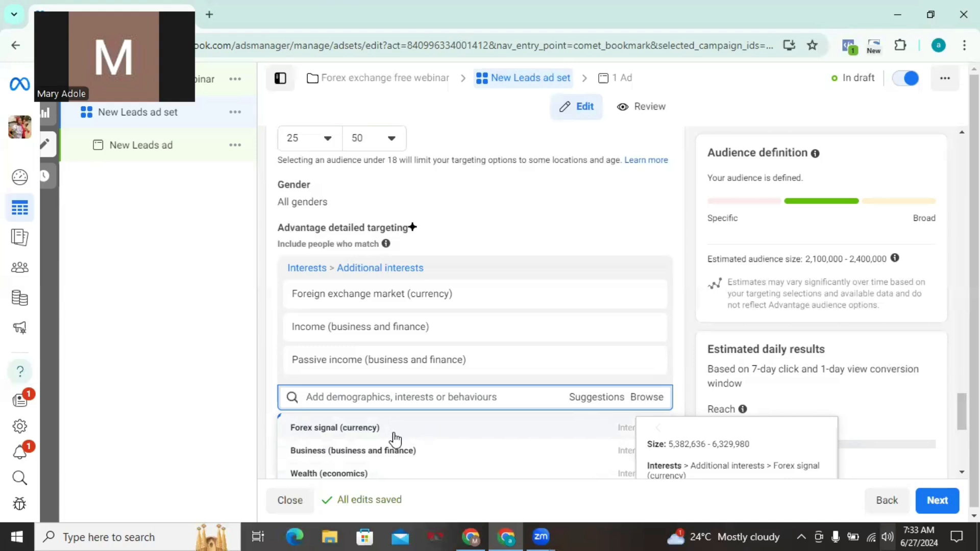
click(375, 432)
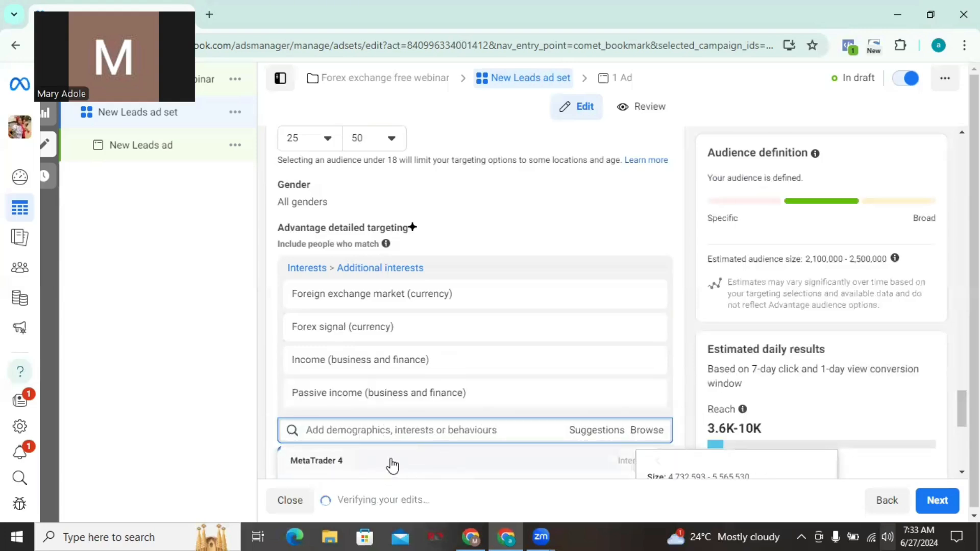
click(392, 464)
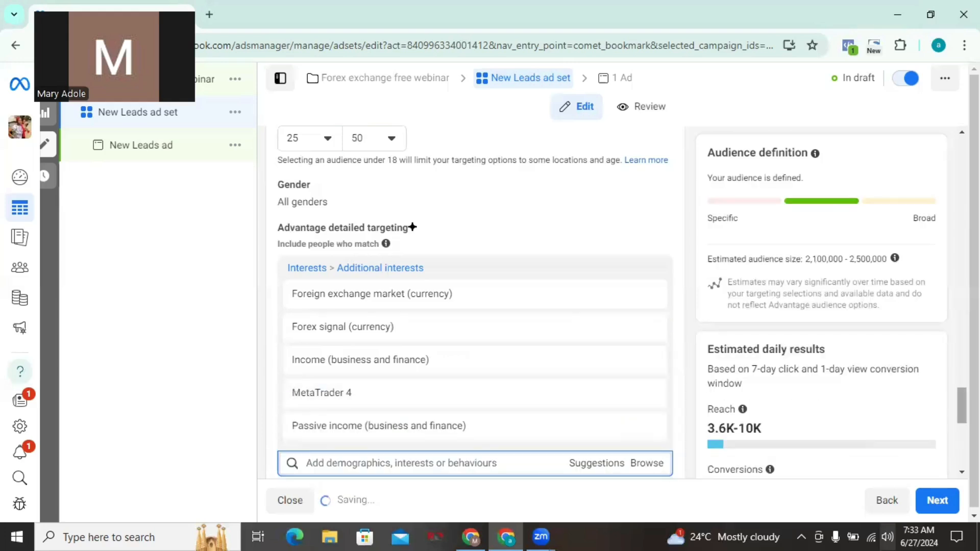
Add an exclusion to the detailed targeting for people with the interest Affiliate marketing (marketing)
drag(962, 414, 962, 426)
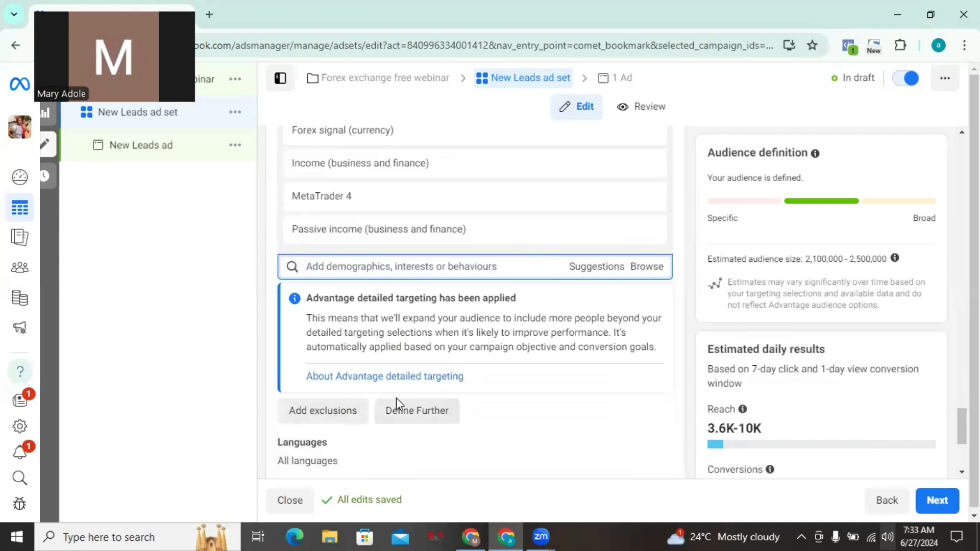
scroll(689, 372, down, 2)
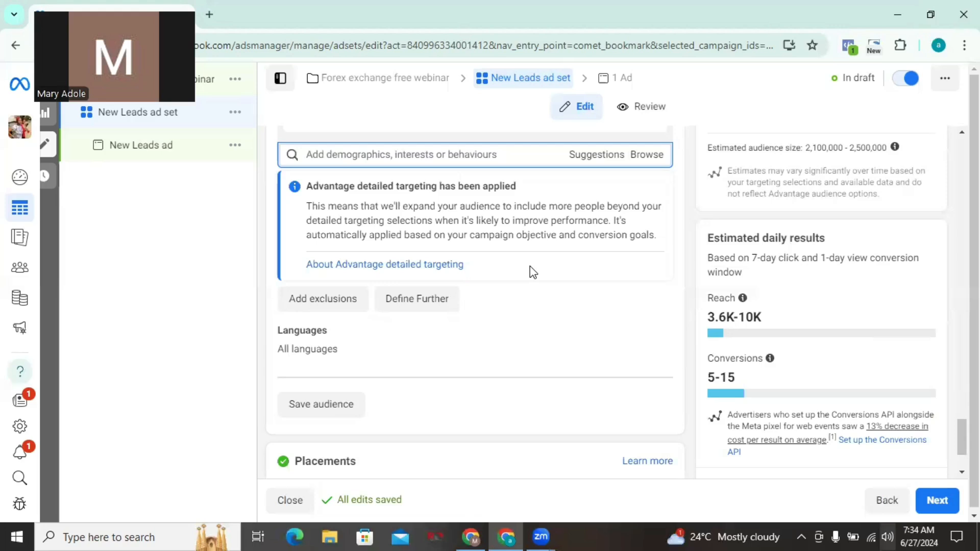
click(343, 301)
mouse_move(390, 350)
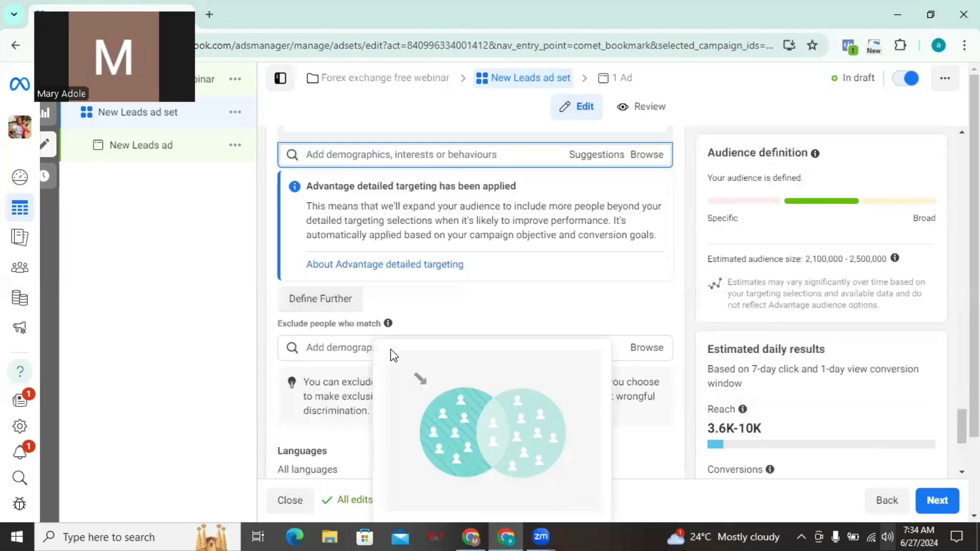
click(341, 352)
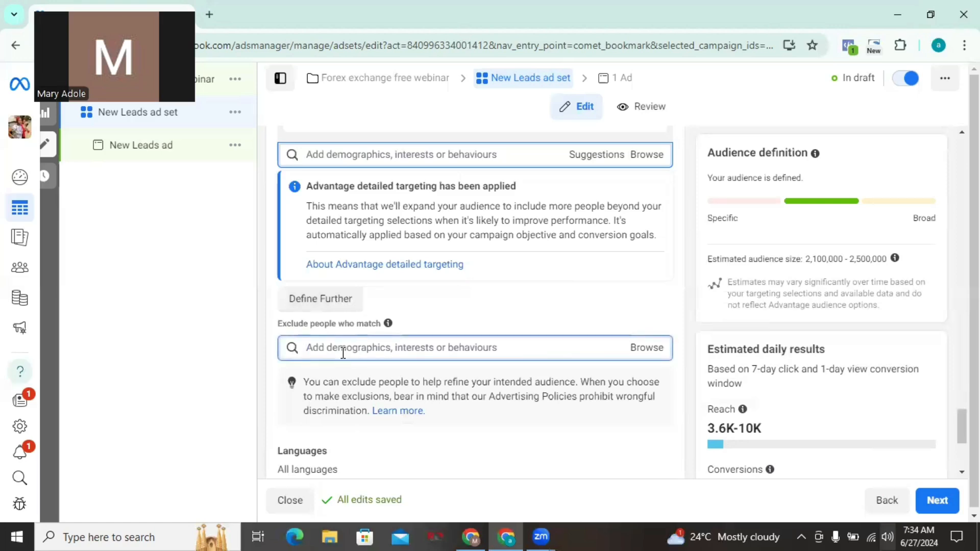
text(affil)
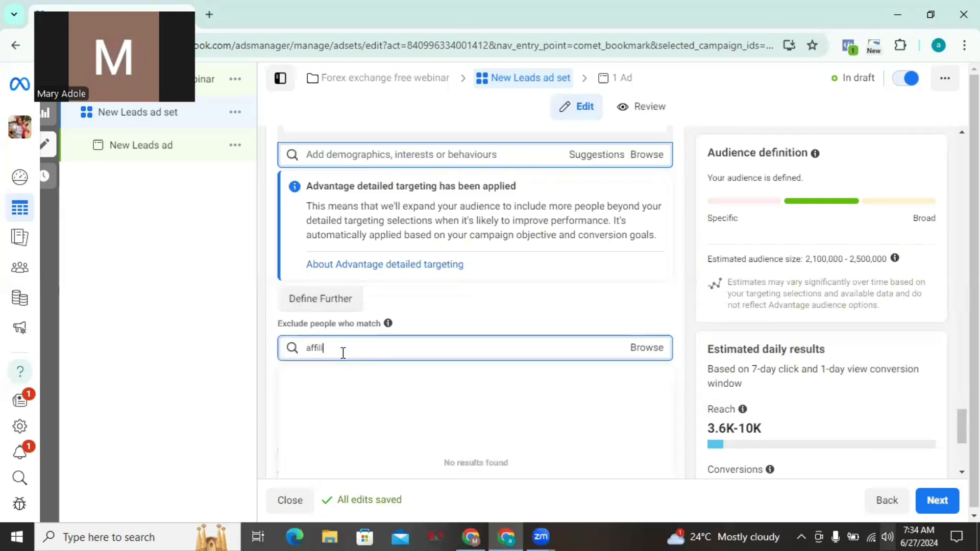
text(iate)
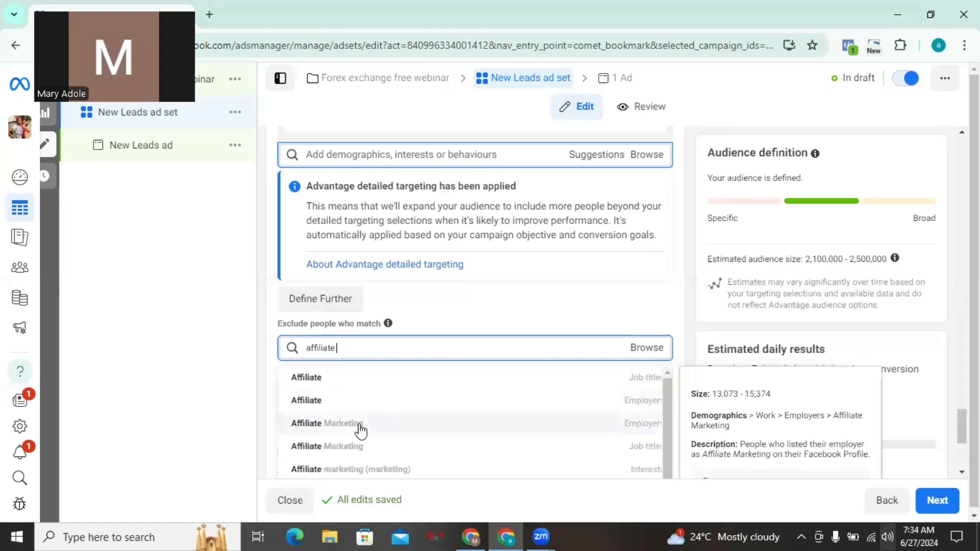
click(330, 469)
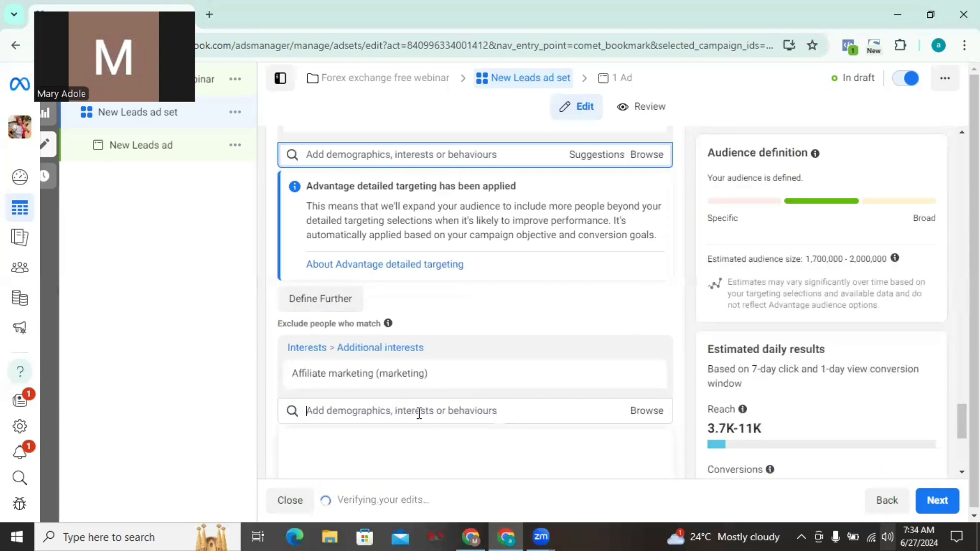
Exclude people matching the behaviour Facebook access (mobile): feature phones from the audience
text(feature)
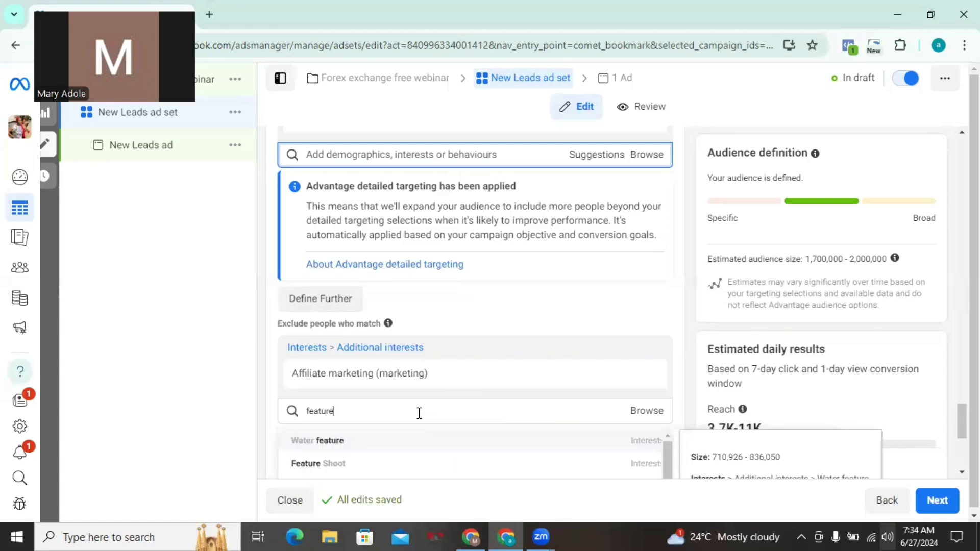
text(phones)
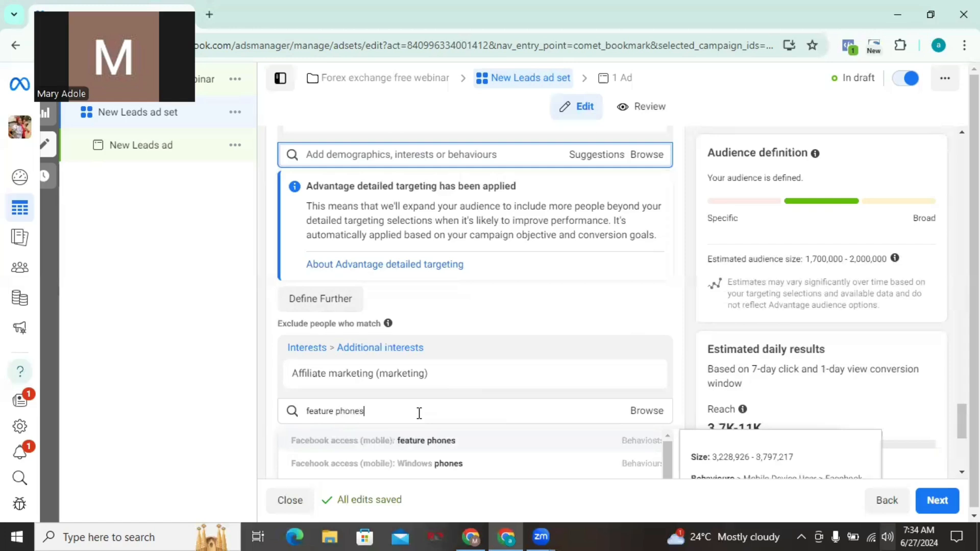
click(388, 442)
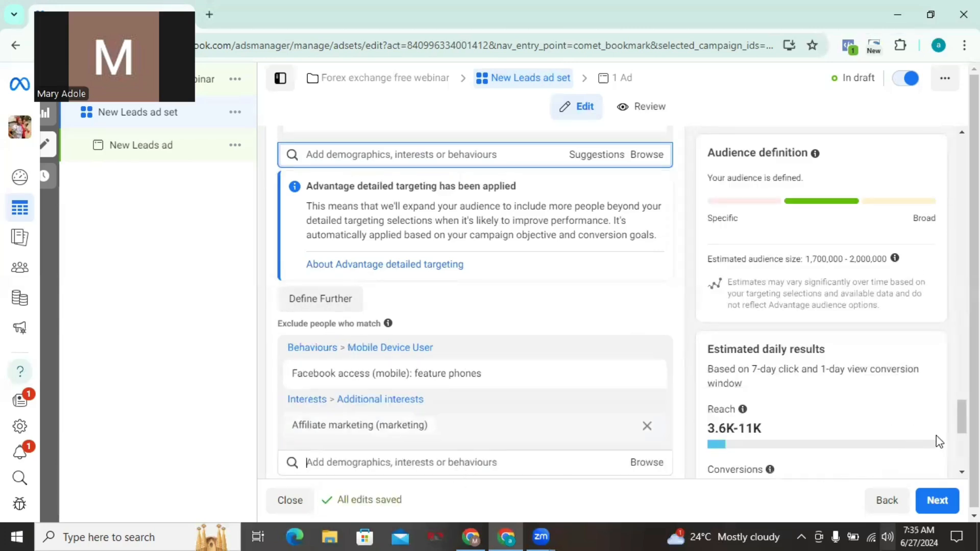
Switch the ad set's placements from Advantage+ to manual placements
scroll(641, 361, down, 3)
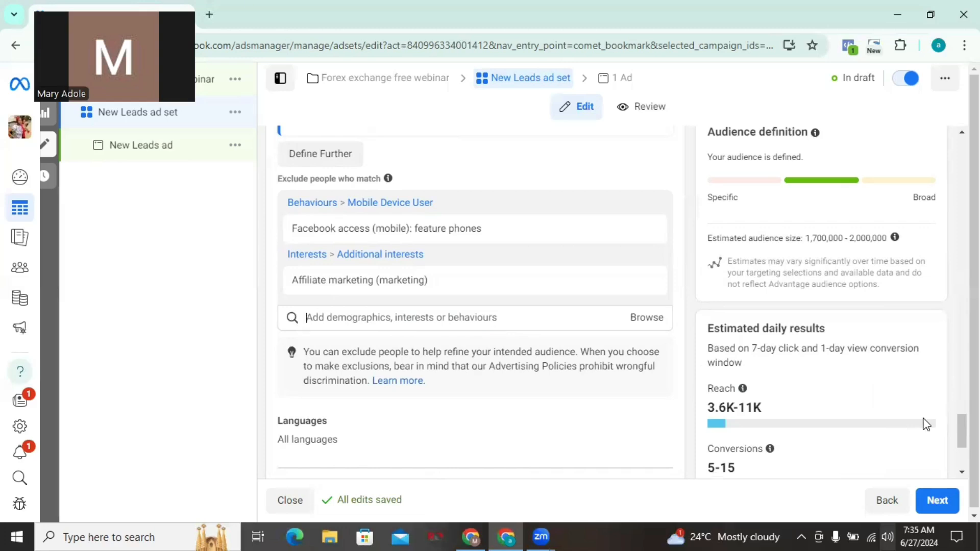
scroll(963, 429, down, 1)
drag(962, 438, 962, 439)
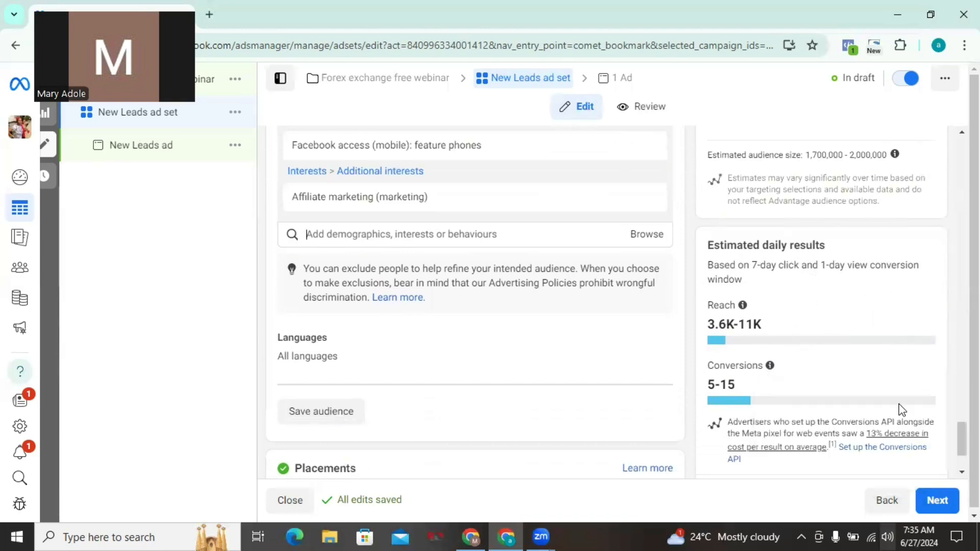
scroll(868, 398, down, 2)
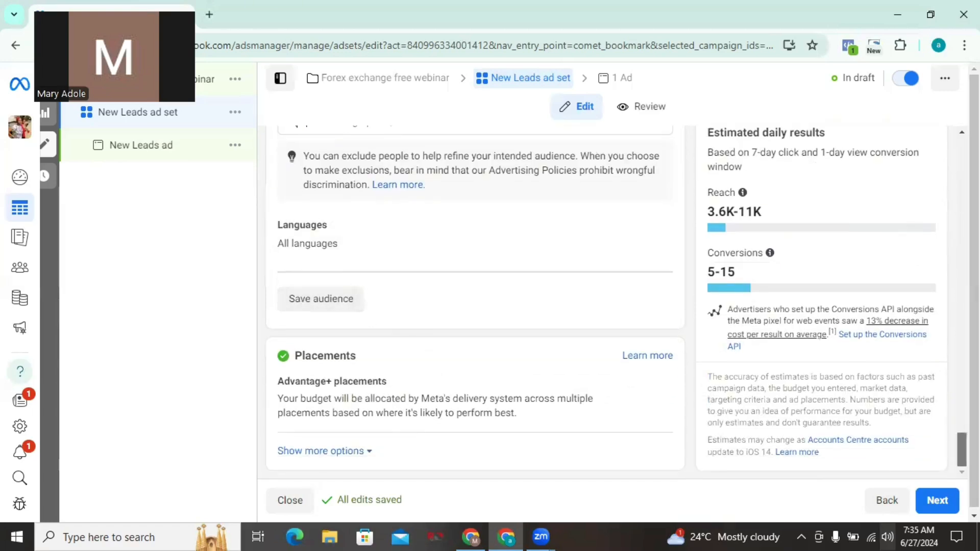
scroll(475, 301, up, 5)
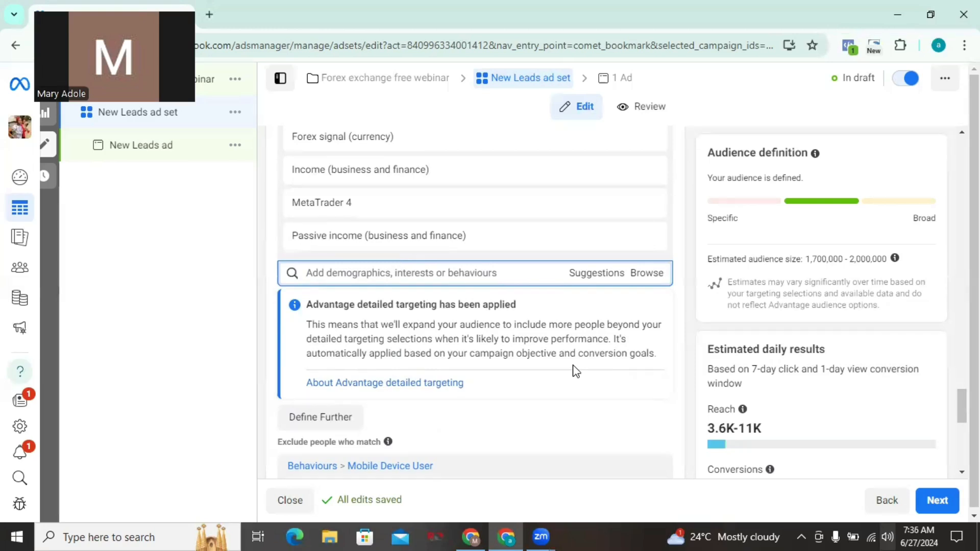
scroll(962, 414, down, 2)
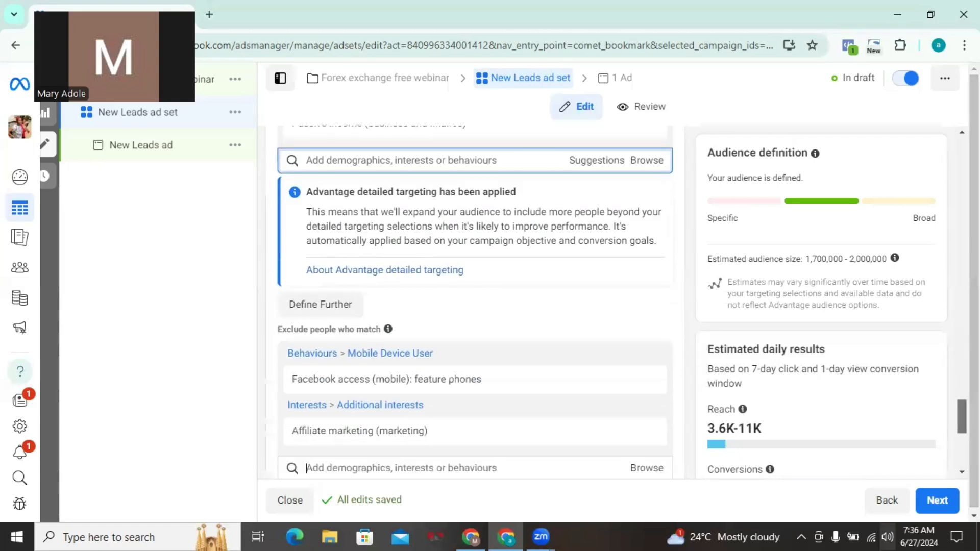
scroll(475, 301, down, 5)
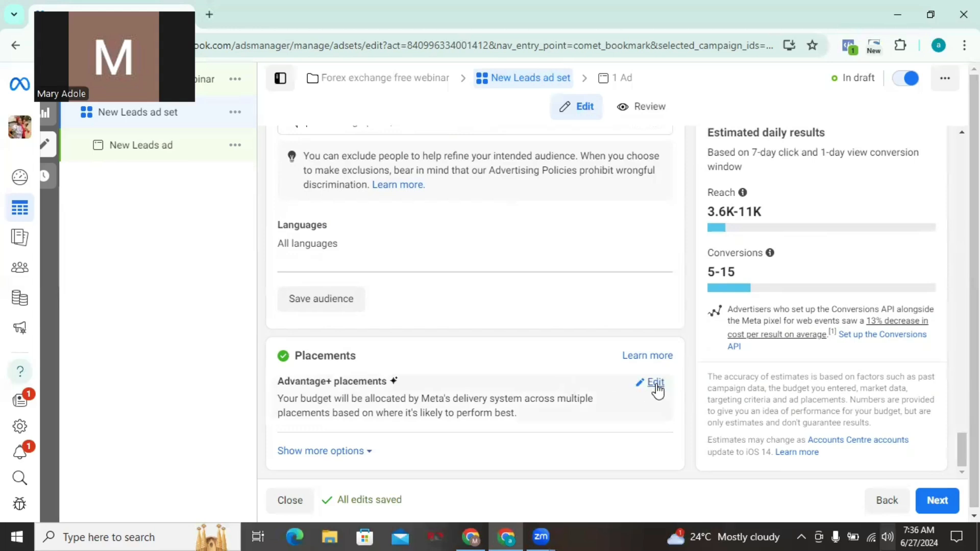
click(655, 383)
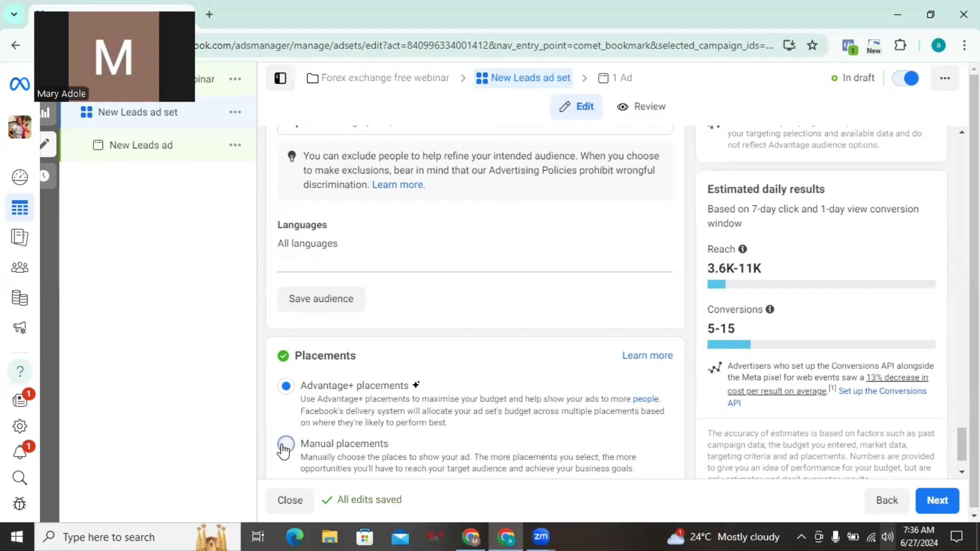
click(285, 446)
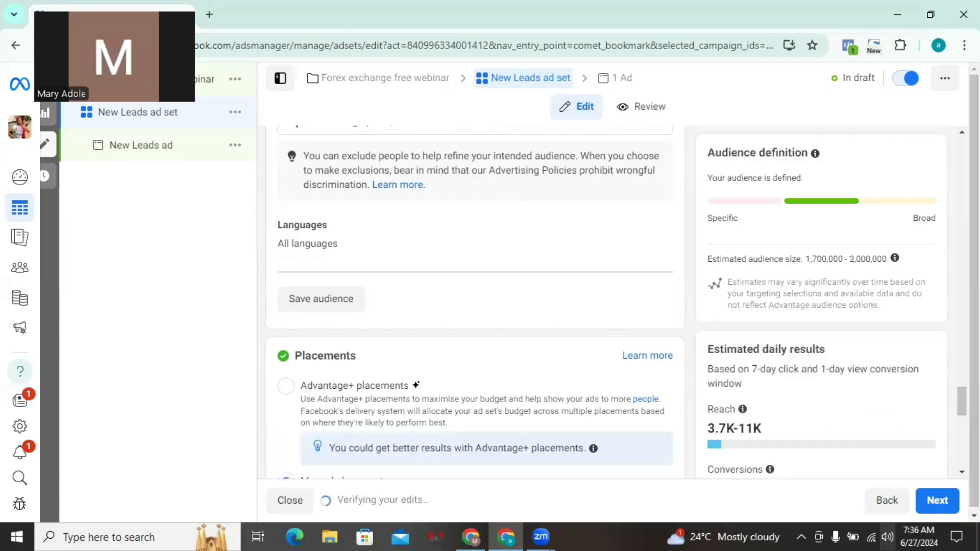
Remove Audience Network and Messenger from the ad set's placement platforms
scroll(475, 307, down, 7)
drag(962, 433, 961, 436)
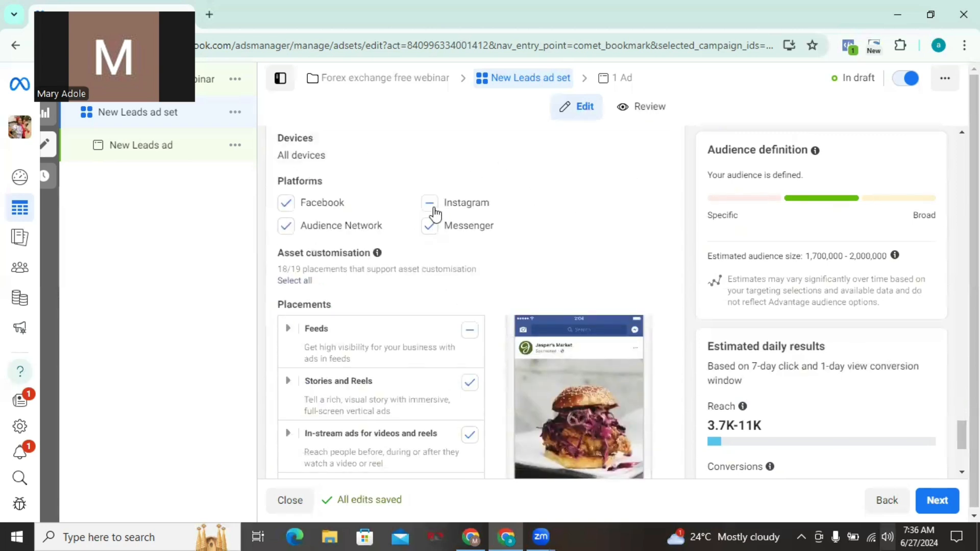
click(283, 228)
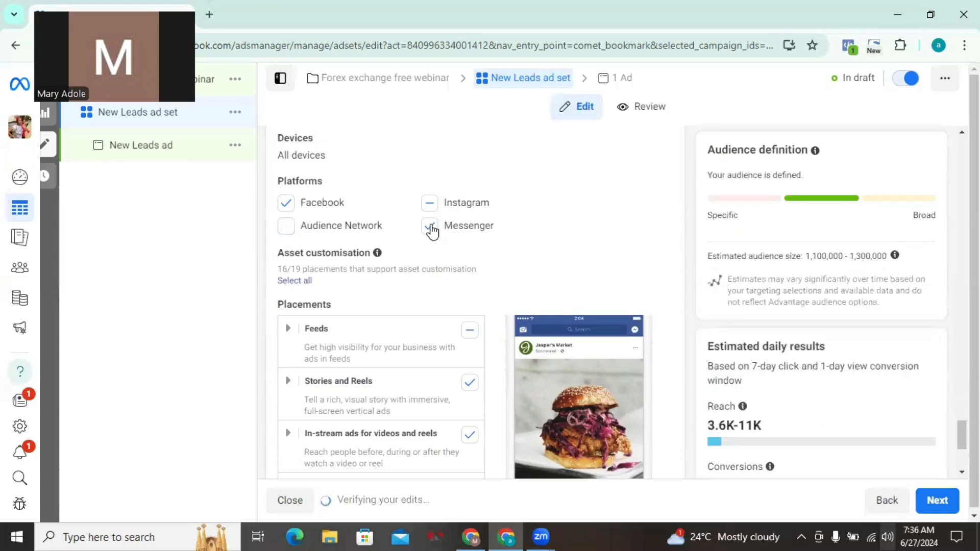
click(431, 226)
Exclude Facebook Marketplace, Facebook video feeds, Facebook right column and Instagram Explore from the Feeds placements
scroll(409, 286, down, 2)
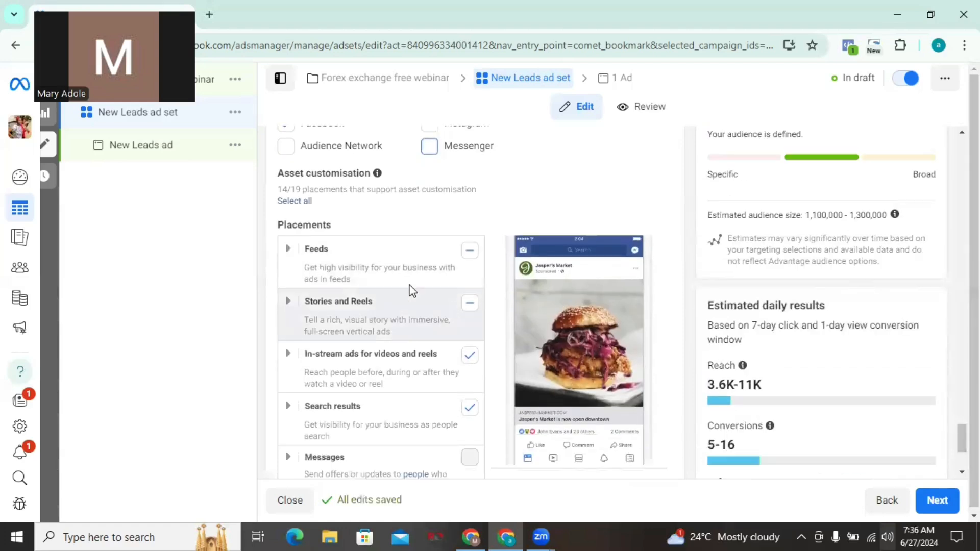
click(287, 250)
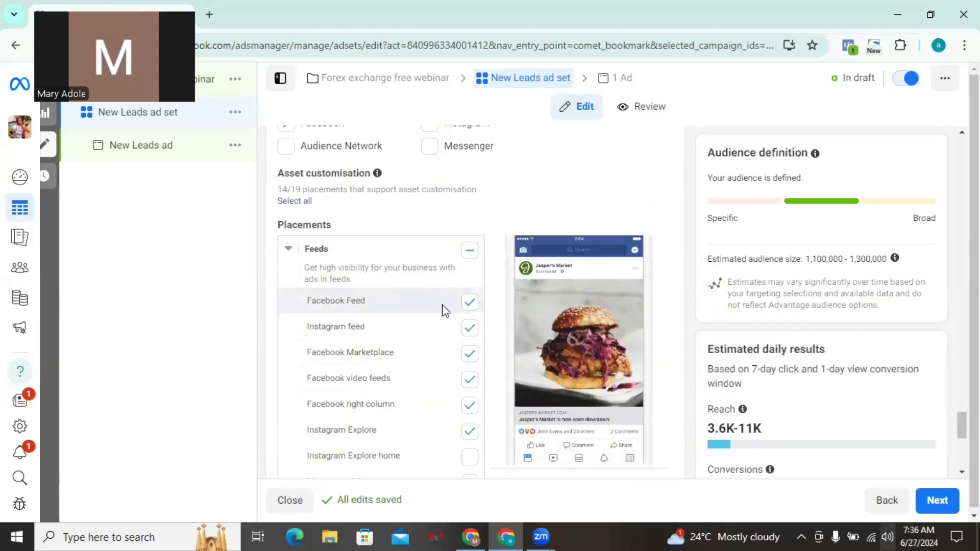
click(470, 354)
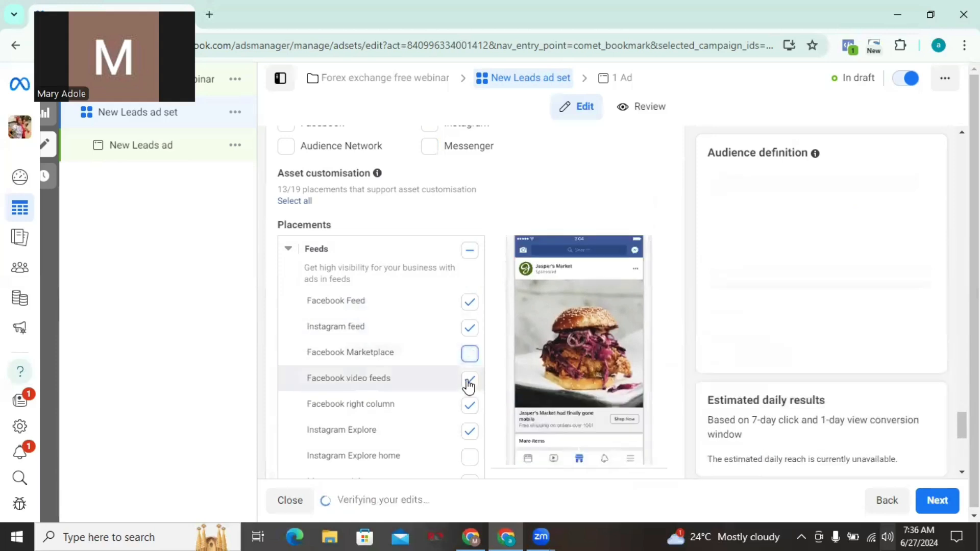
click(469, 408)
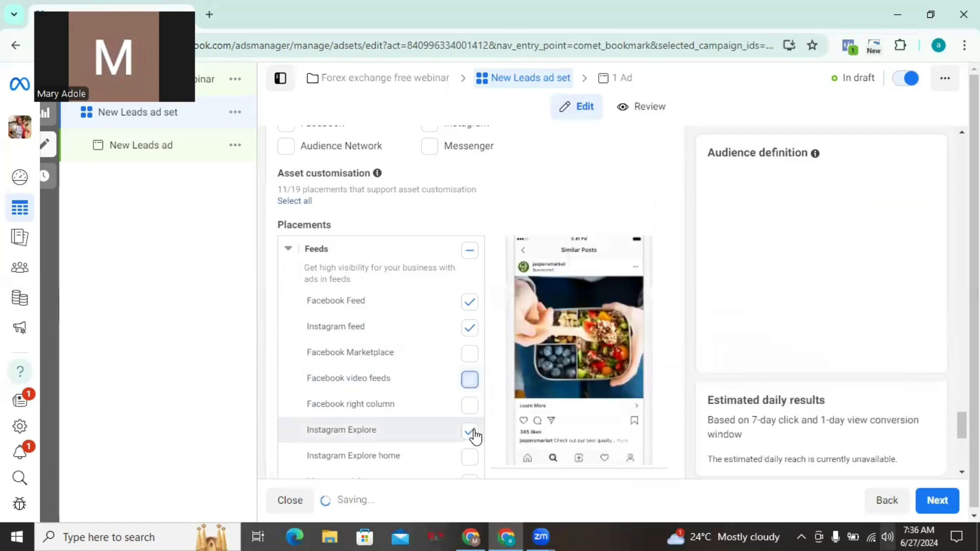
click(474, 434)
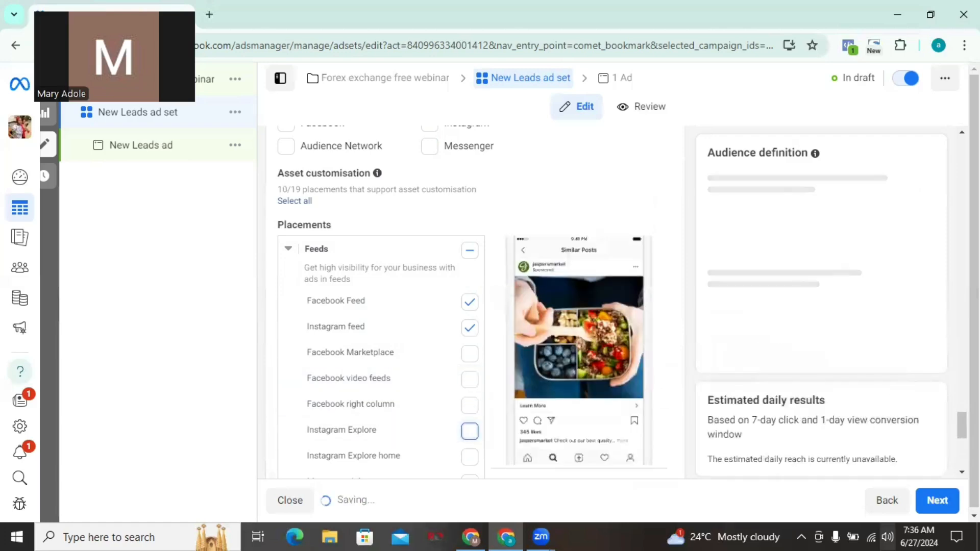
Exclude Instagram Reels and Facebook Reels from the Stories and Reels placements
scroll(281, 303, down, 5)
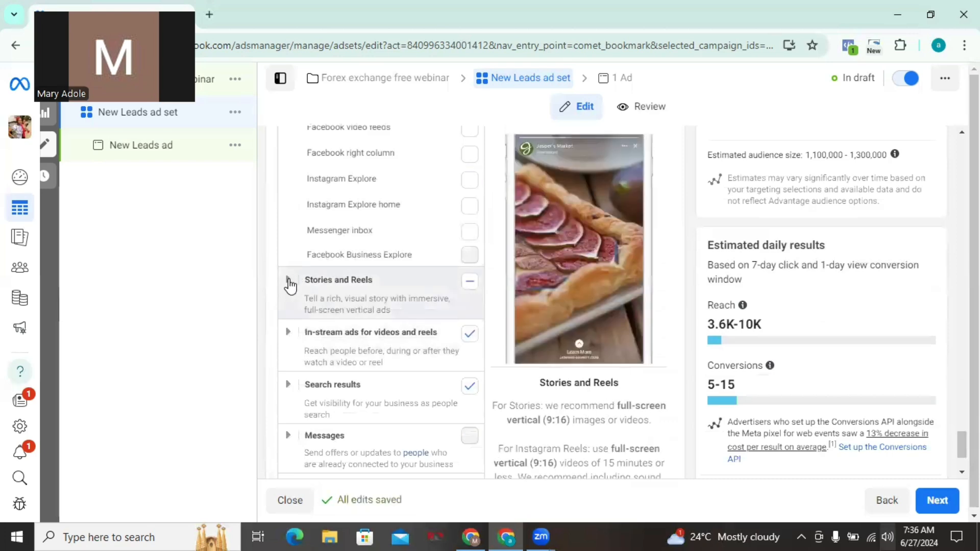
click(289, 281)
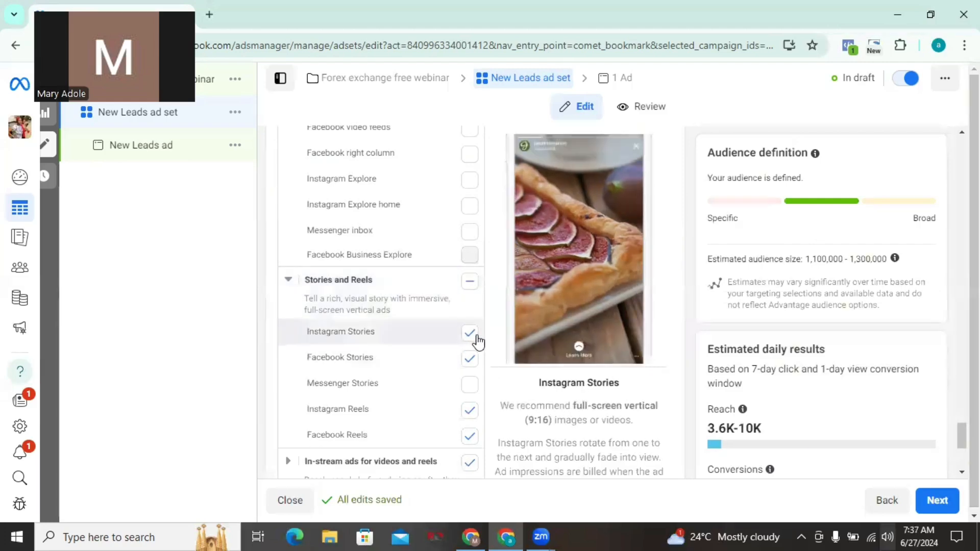
click(470, 411)
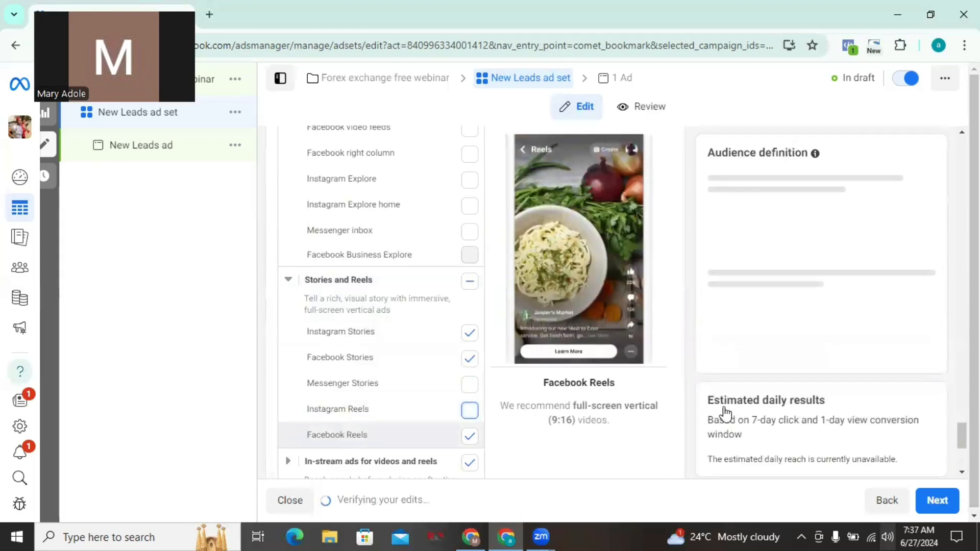
click(469, 436)
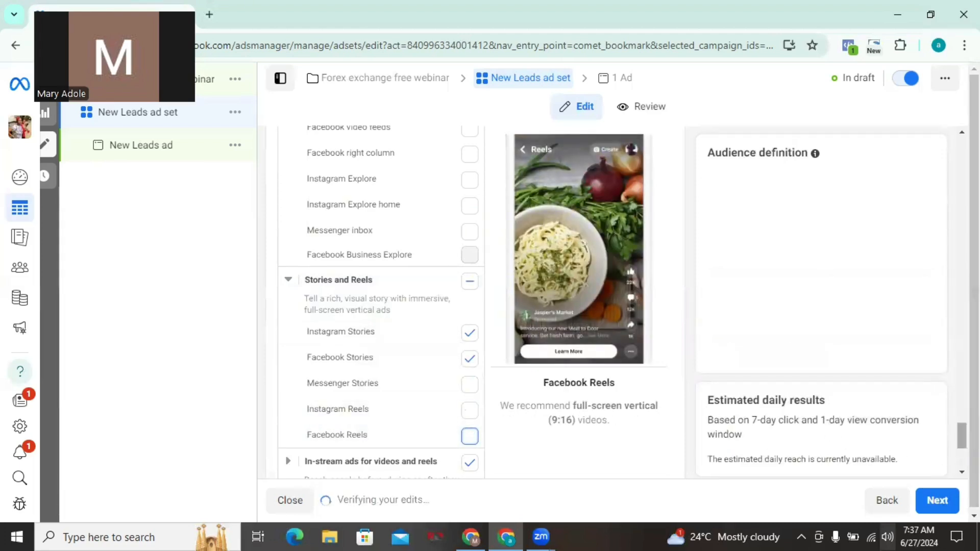
Turn off the placements In-stream ads for videos and reels and Search results
scroll(765, 360, down, 5)
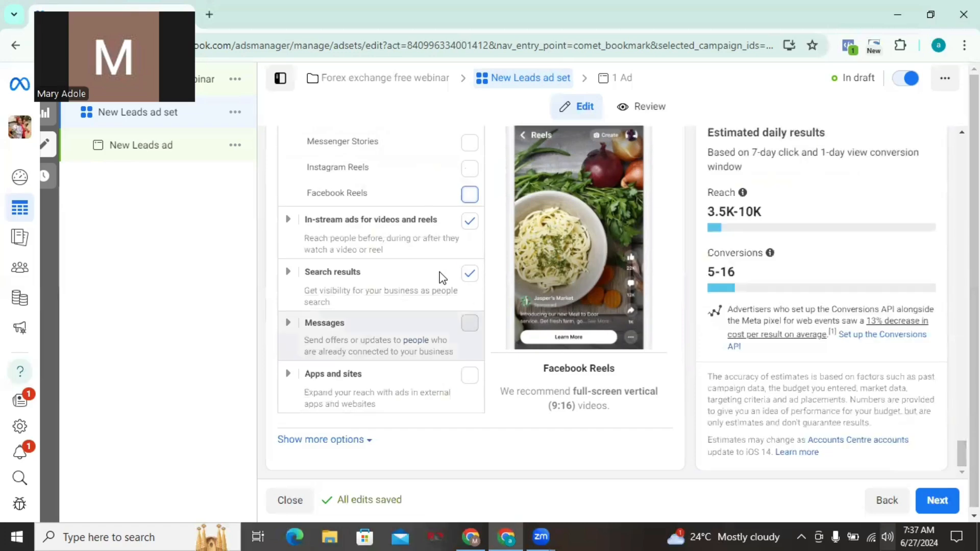
click(470, 222)
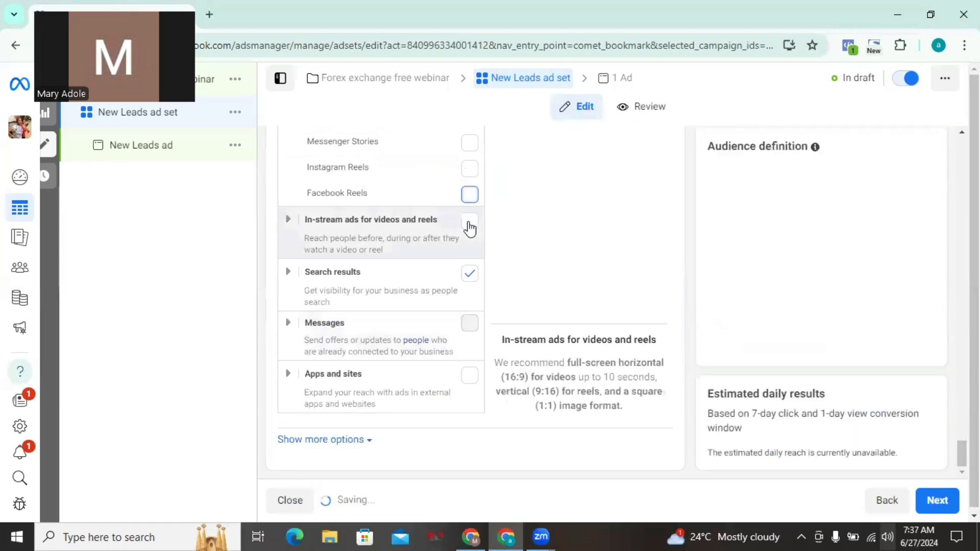
click(470, 276)
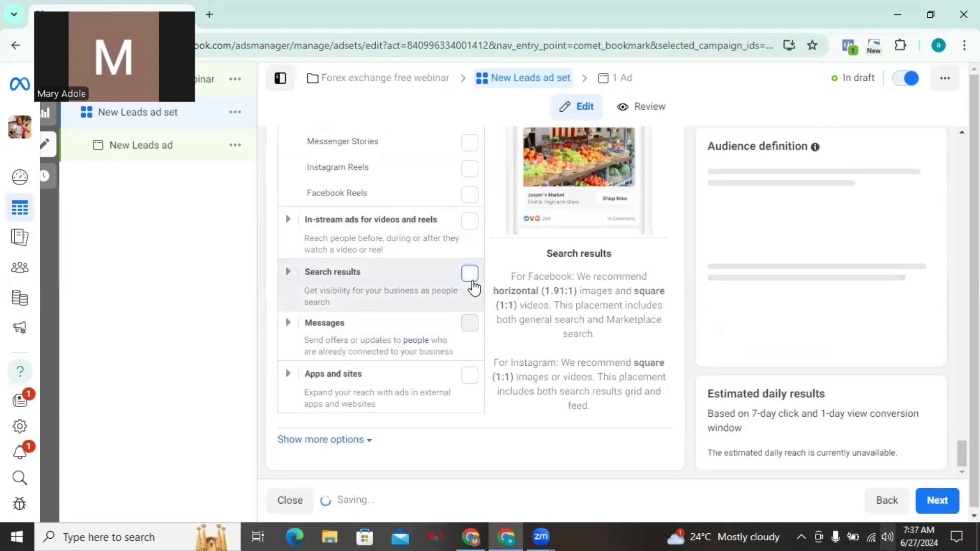
Limit the ad set's manual placements to mobile devices by excluding Desktop from the device selection
drag(962, 455, 962, 405)
mouse_move(323, 257)
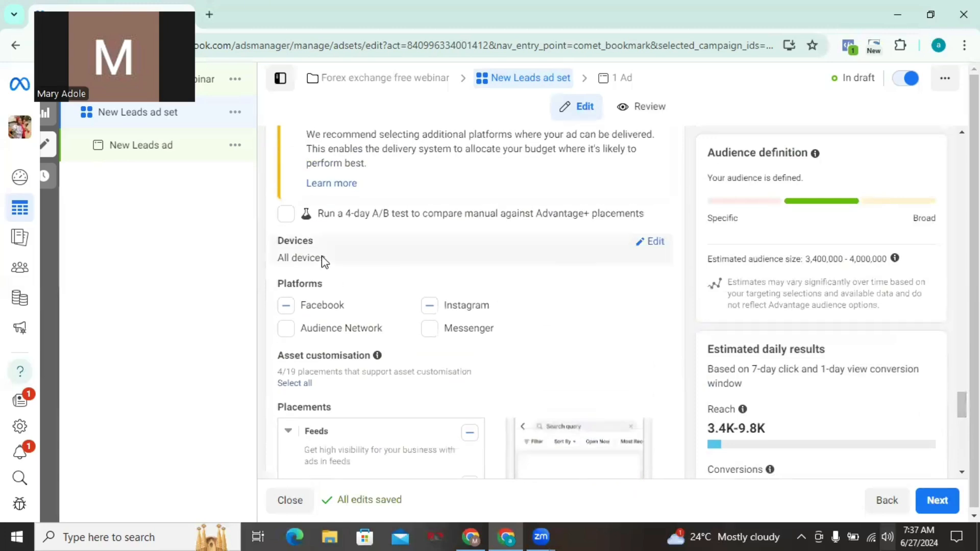
click(649, 243)
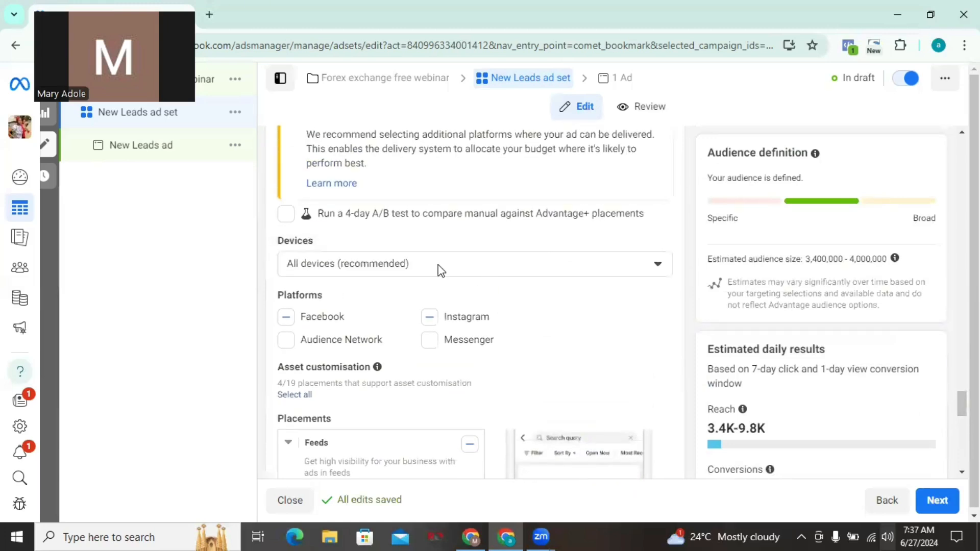
click(479, 269)
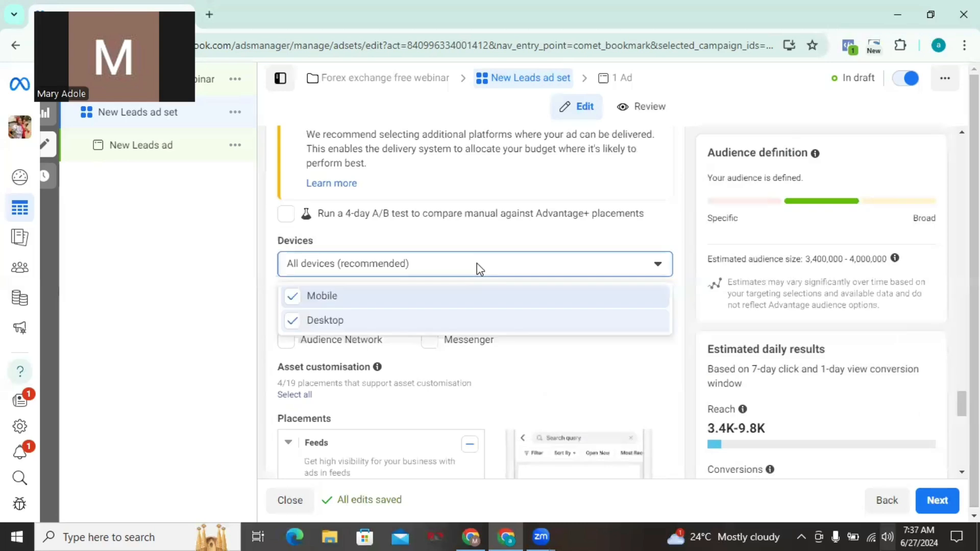
click(292, 321)
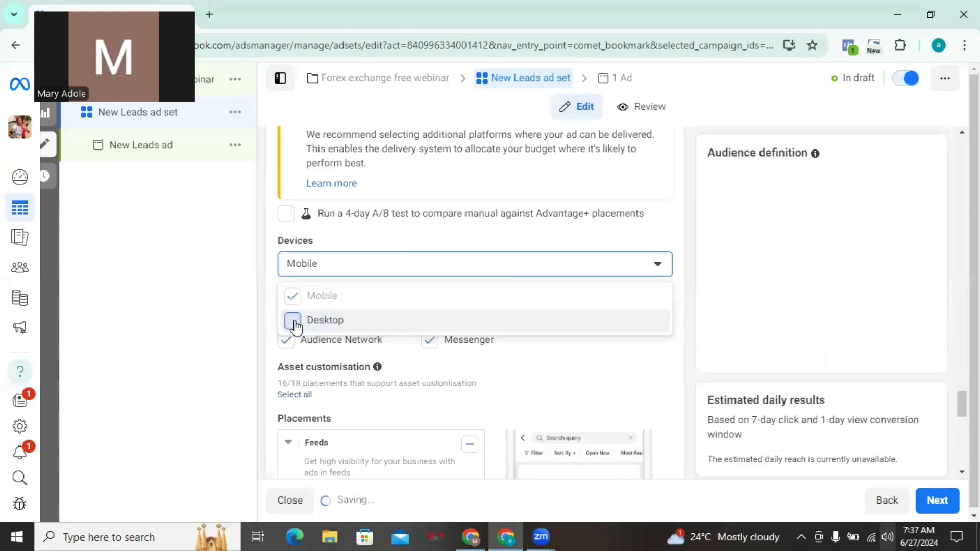
click(679, 315)
drag(679, 316, 906, 391)
click(681, 323)
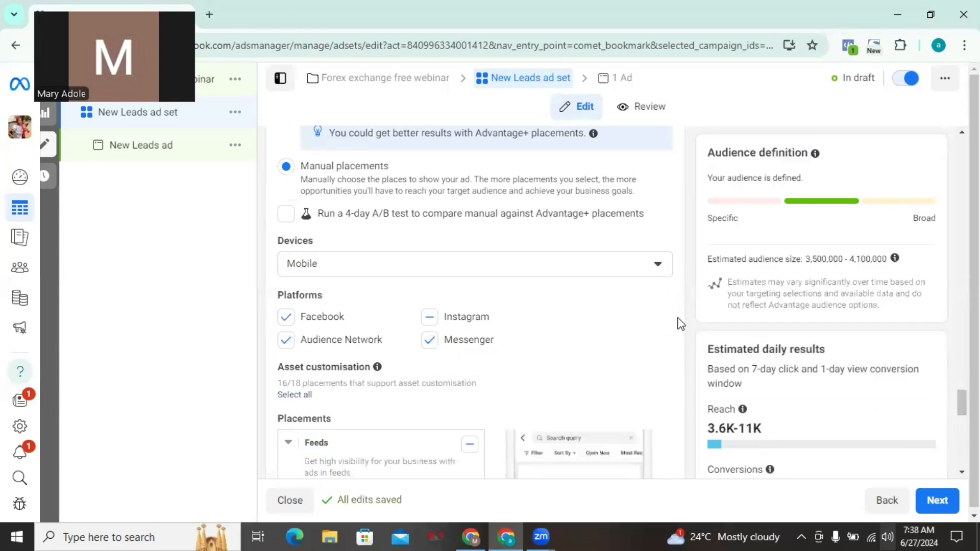
Continue to the ad level and set the ad's Facebook Page to SilverSpoon Universe
click(936, 501)
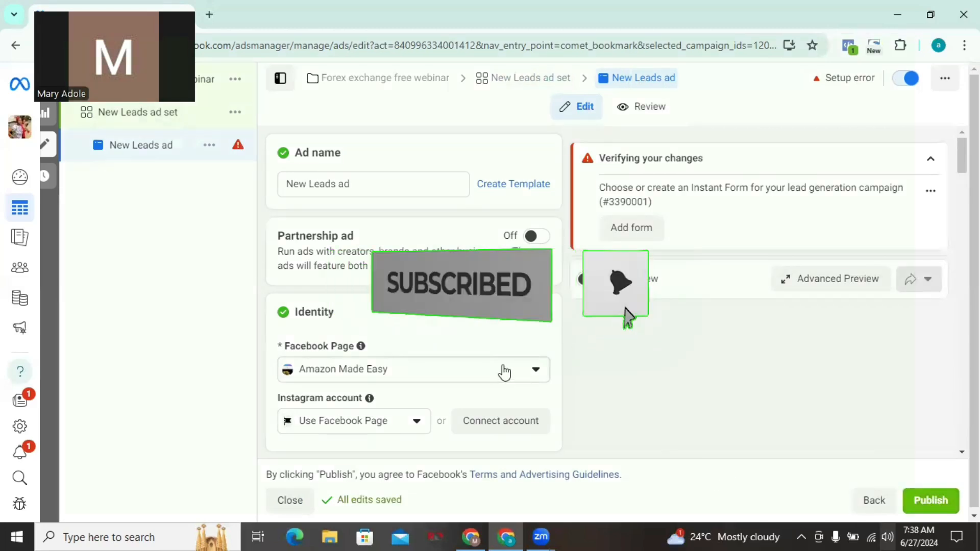
click(504, 373)
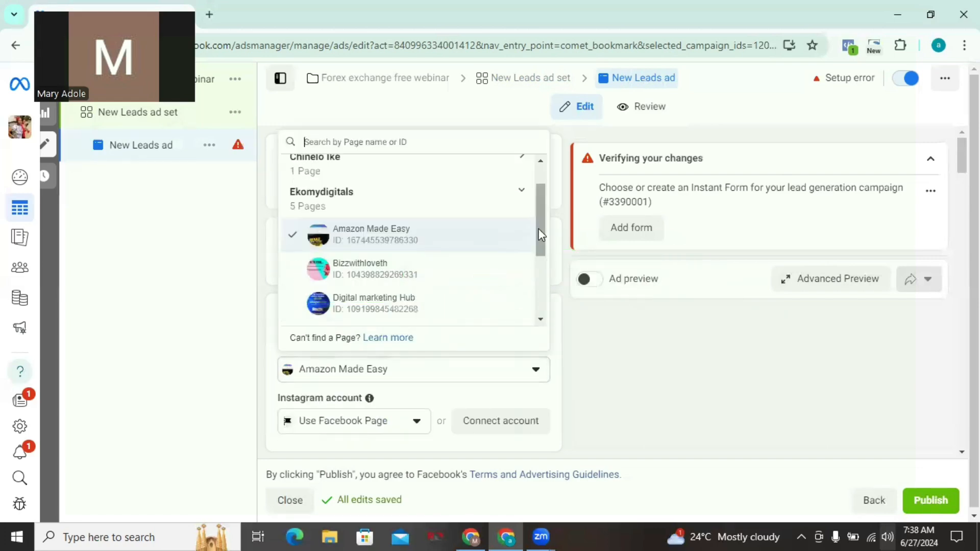
scroll(544, 200, up, 2)
click(316, 181)
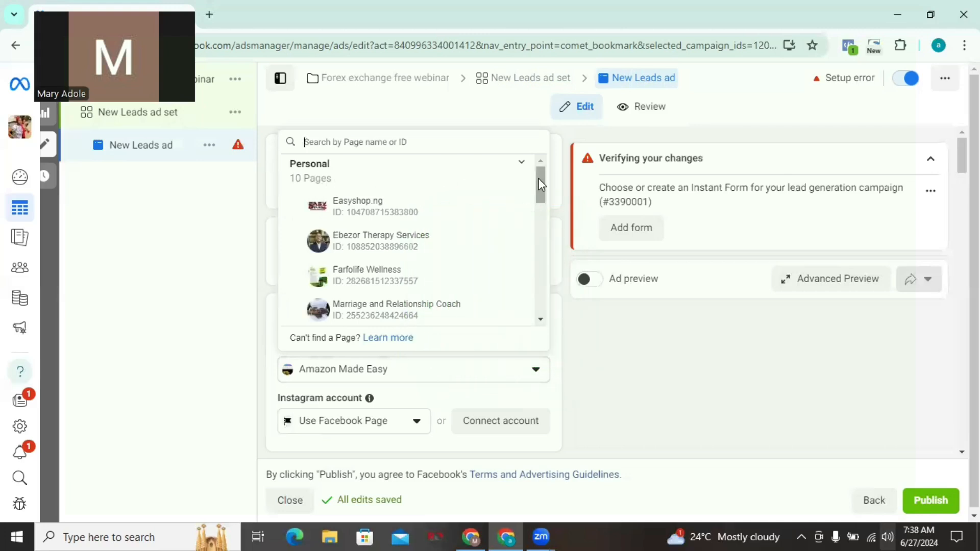
drag(538, 177, 530, 215)
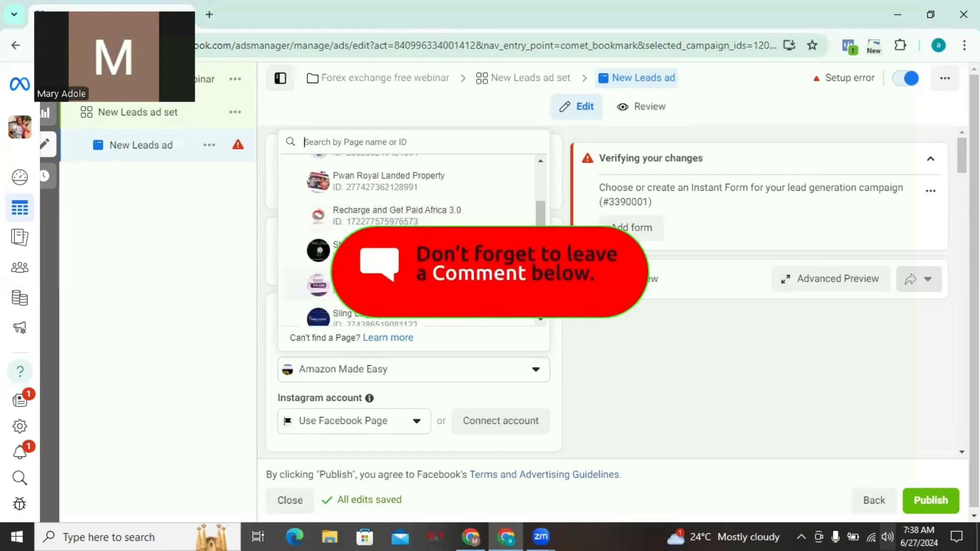
click(388, 285)
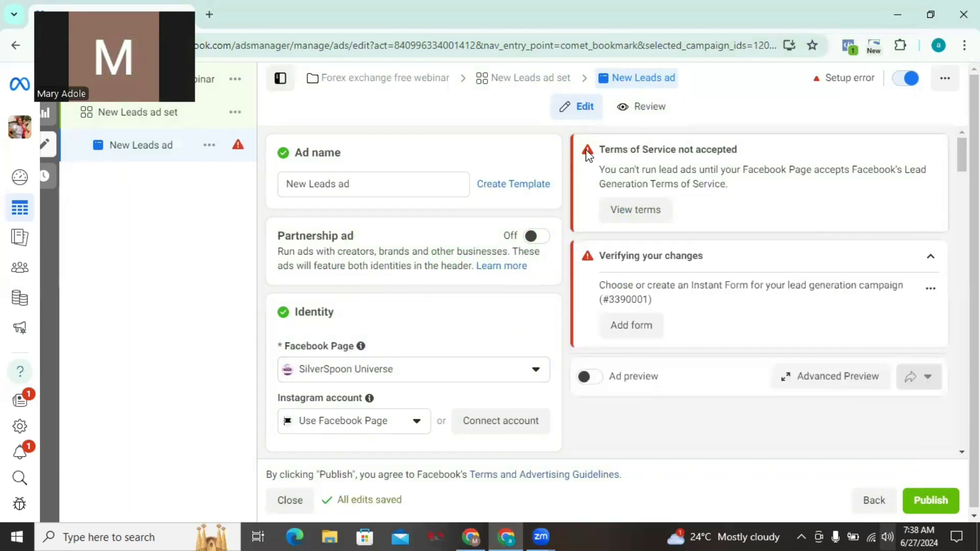
In the ad's website destination settings, set the additional contact method to None in place of the instant form
scroll(414, 291, down, 12)
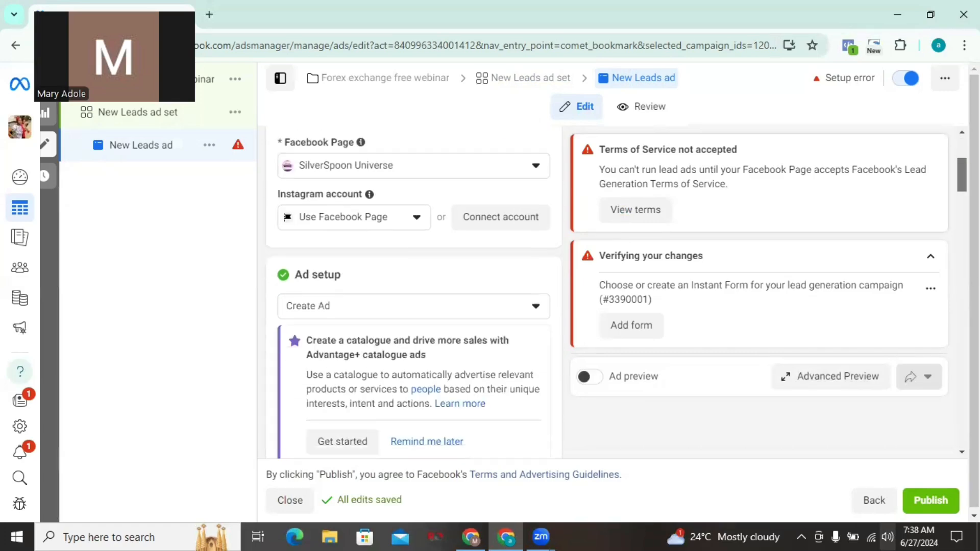
scroll(948, 364, down, 10)
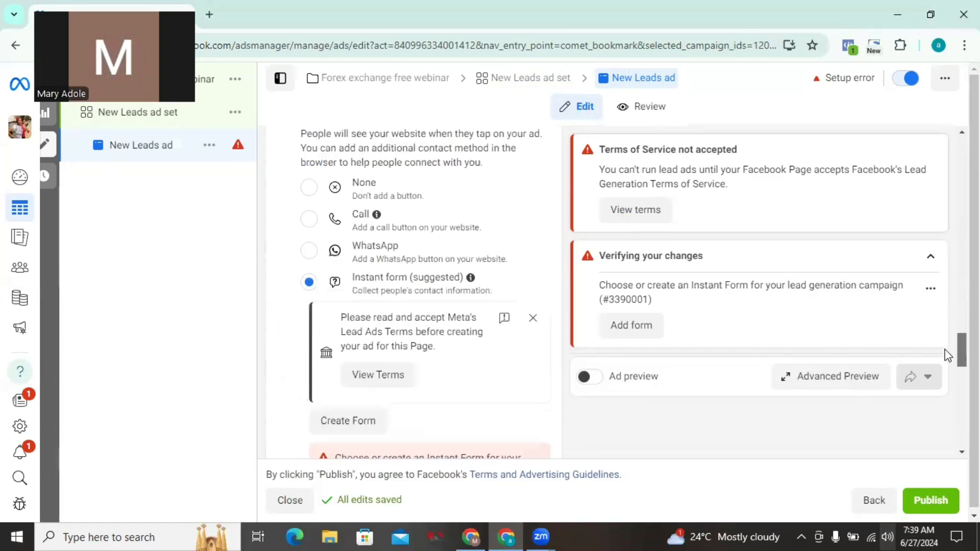
scroll(948, 364, down, 3)
scroll(949, 360, up, 3)
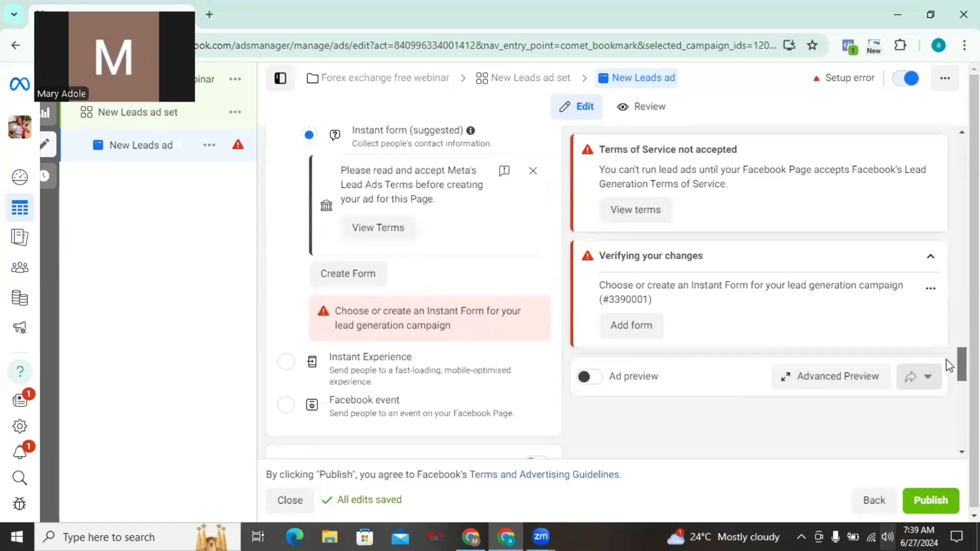
scroll(949, 357, up, 1)
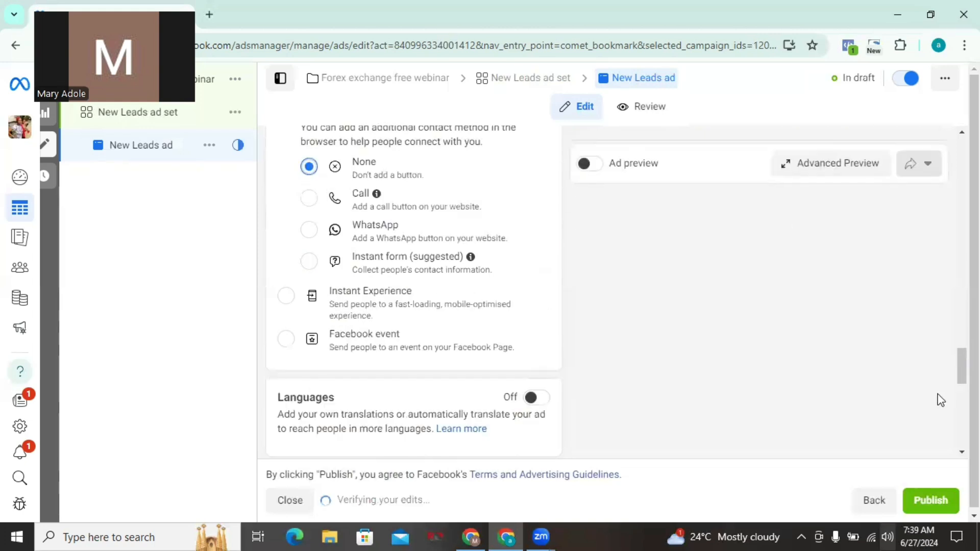
Copy the landing page link from The test group chat in WhatsApp and enter it as the ad source's website URL in Ads Manager
drag(961, 367, 950, 260)
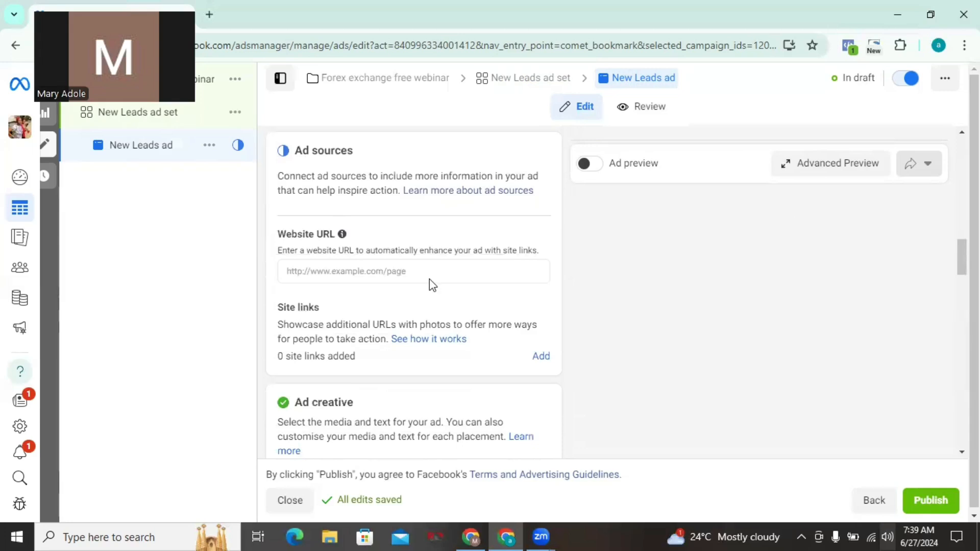
click(471, 536)
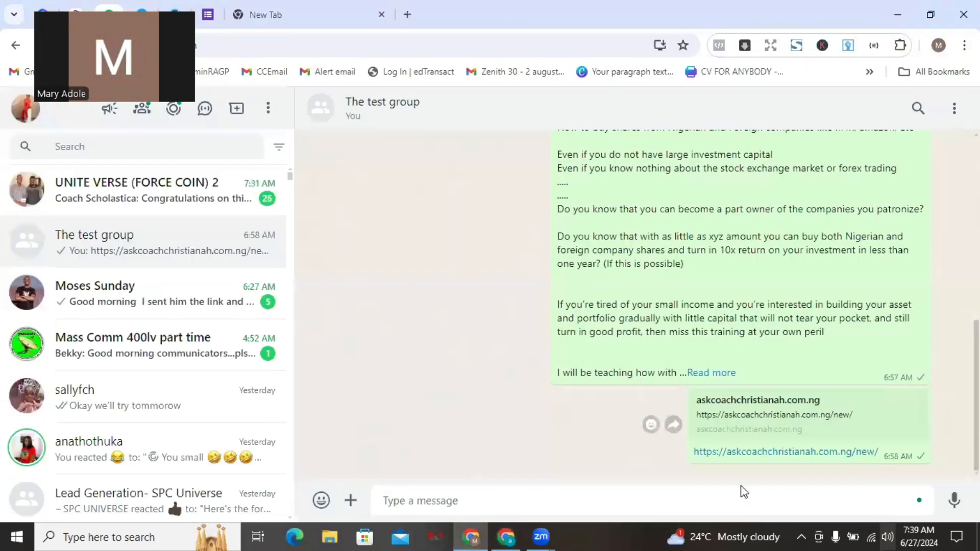
drag(682, 454, 881, 452)
key(ctrl+c)
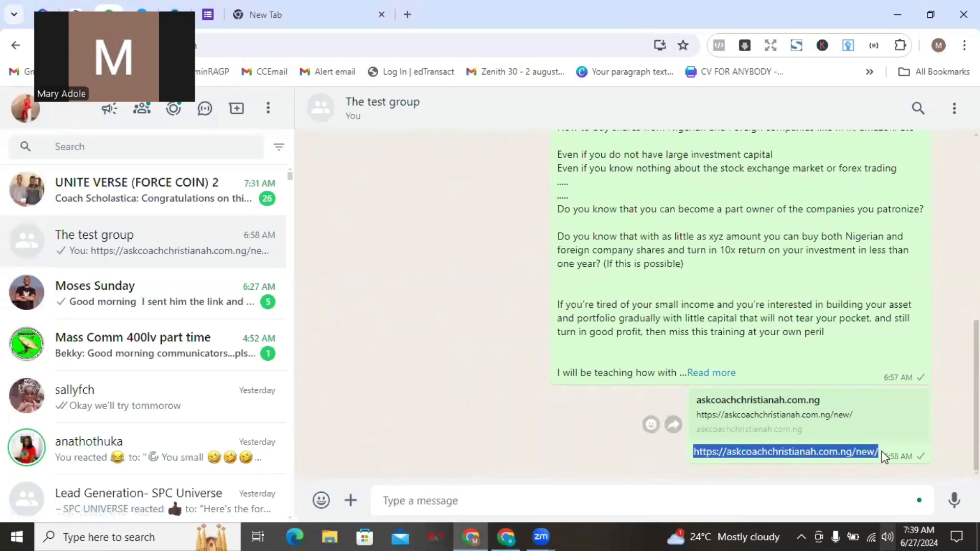
click(506, 536)
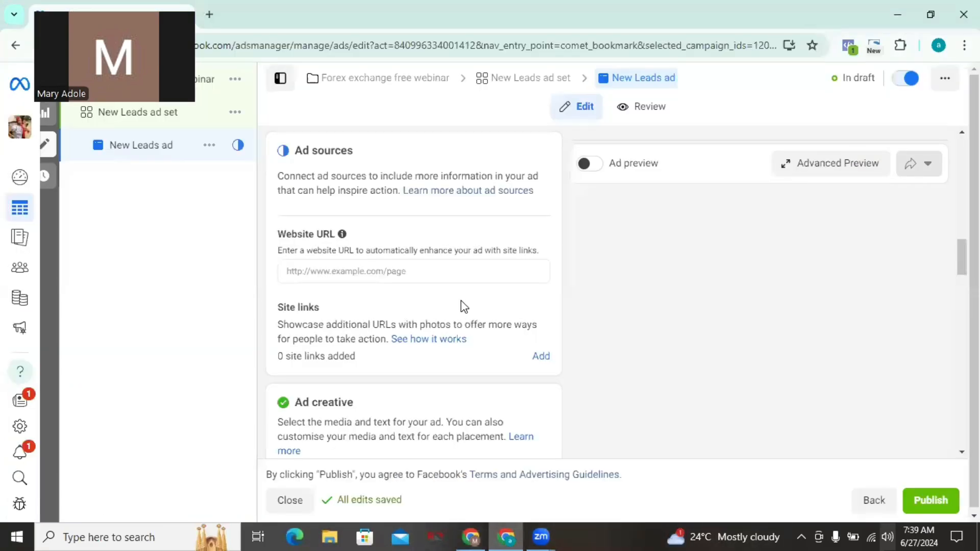
click(398, 272)
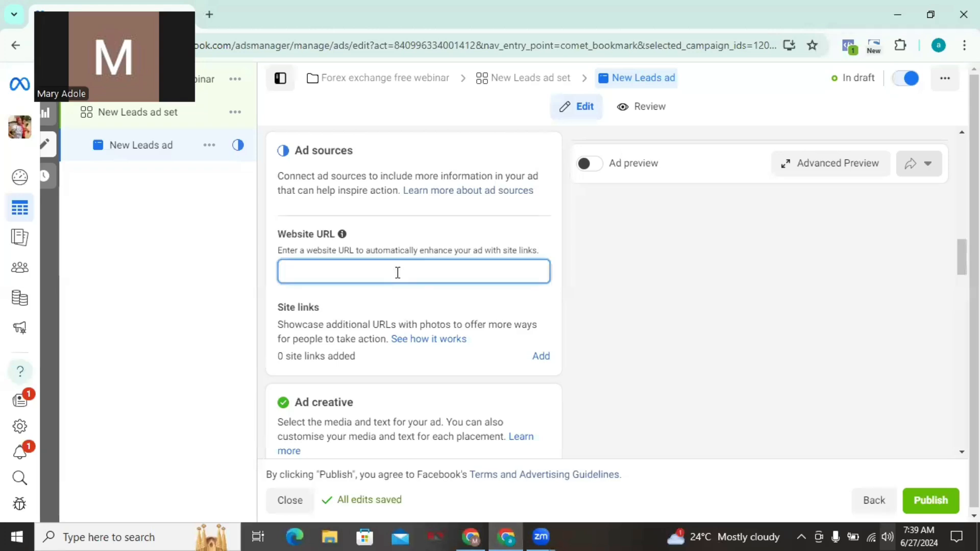
key(ctrl+v)
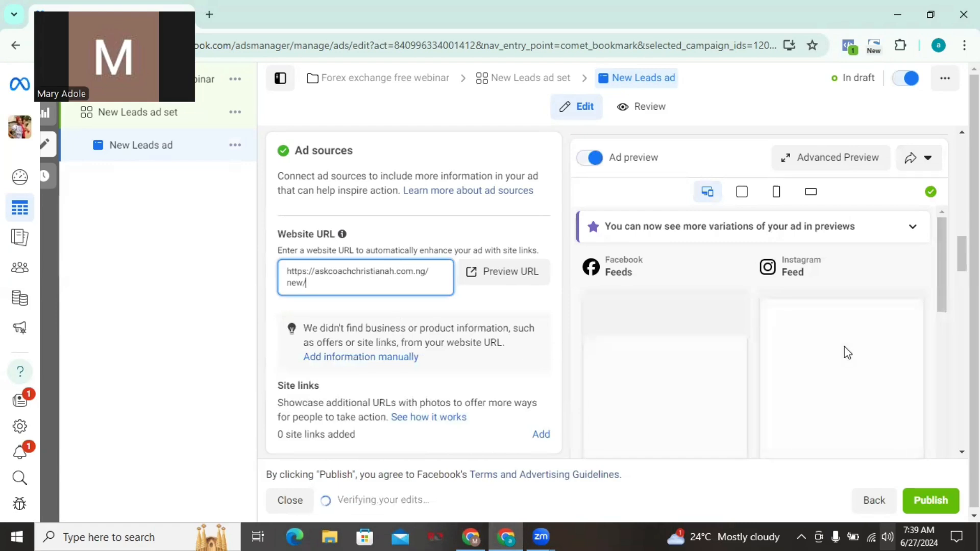
Add the first 1080 × 1350 LEBB Ad video from the account videos to the ad creative, untrimmed and with the original crop for every placement
drag(961, 253, 962, 291)
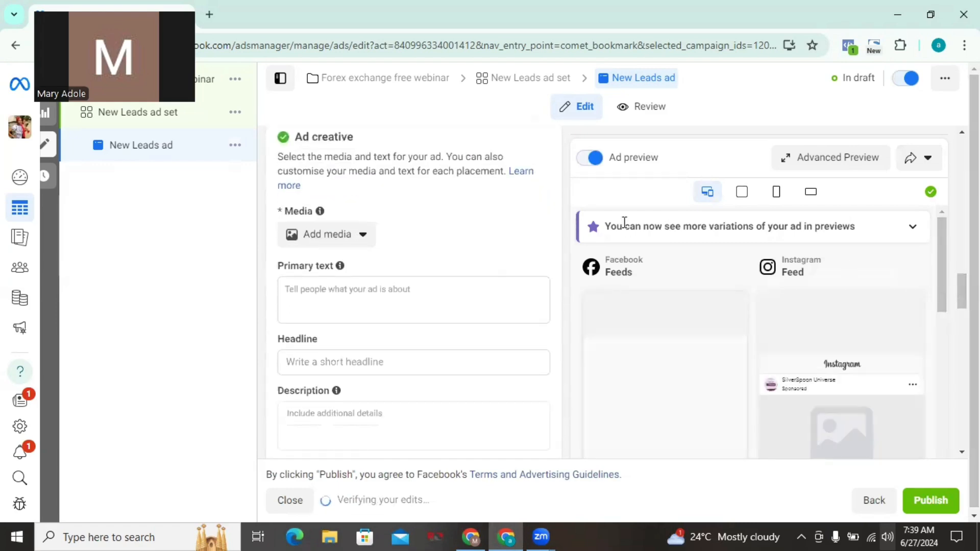
click(326, 239)
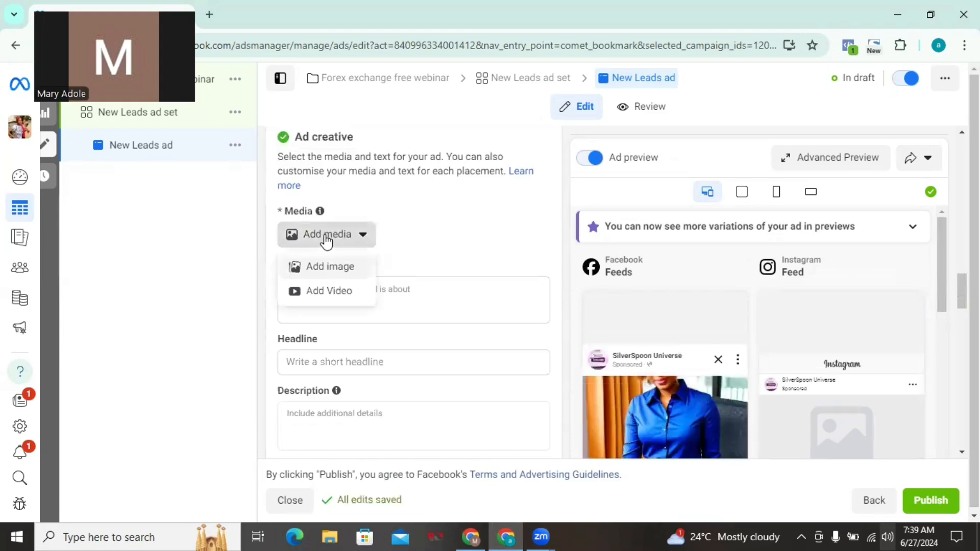
click(330, 291)
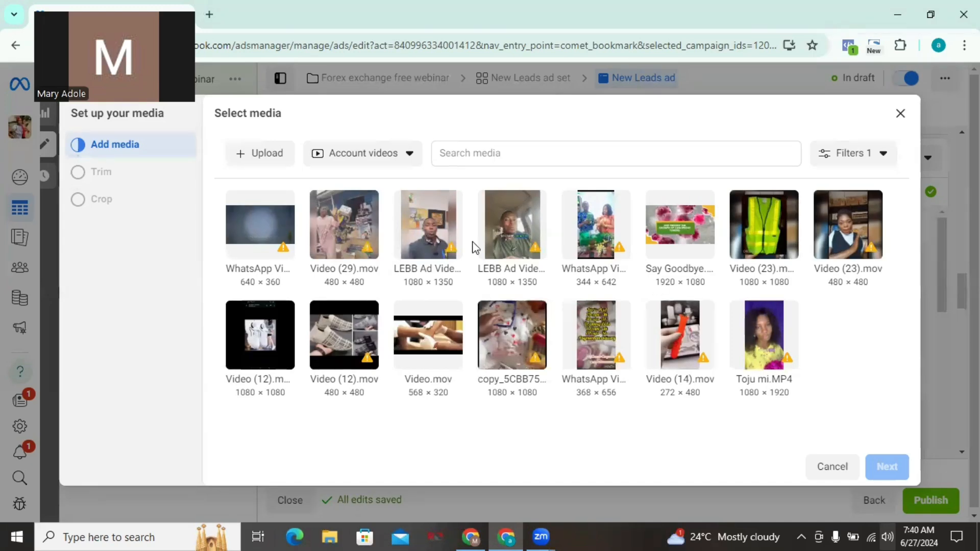
click(405, 238)
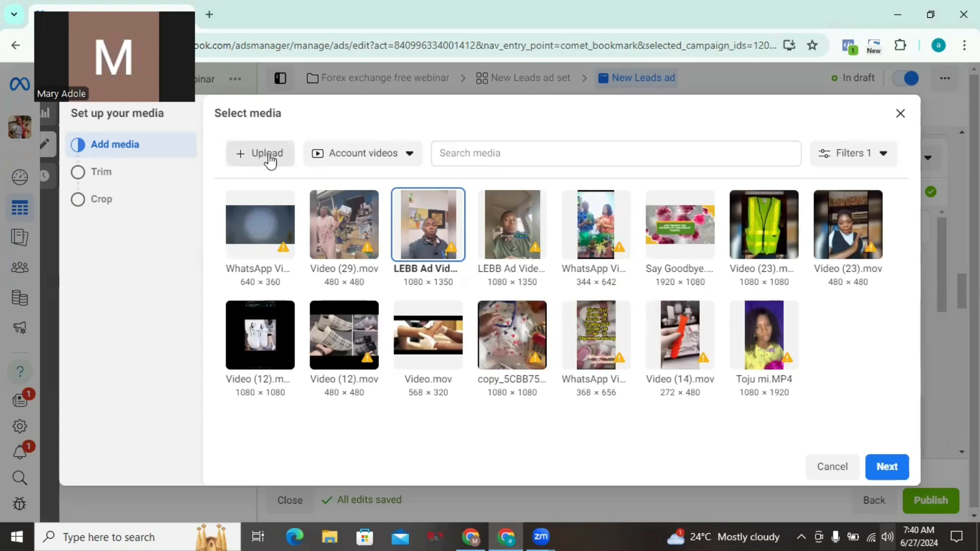
click(888, 469)
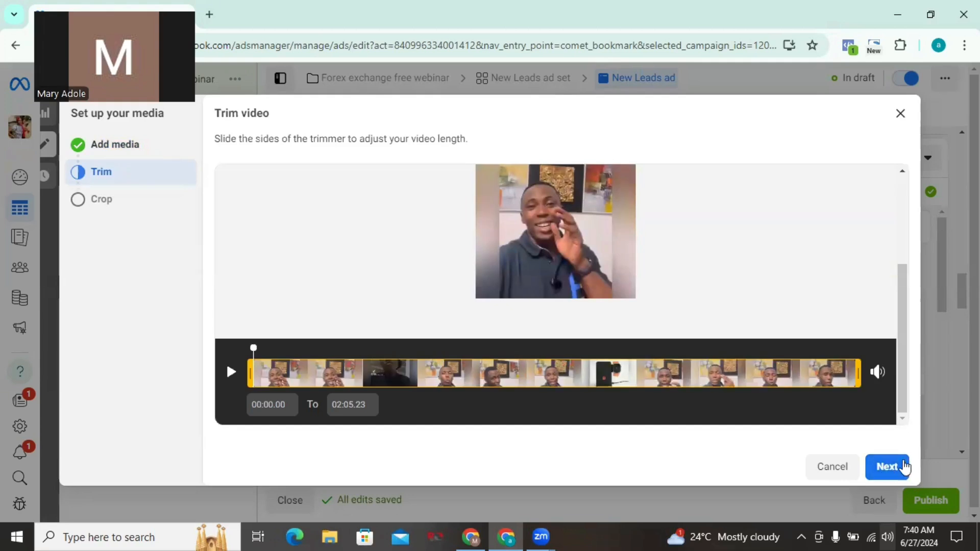
click(888, 466)
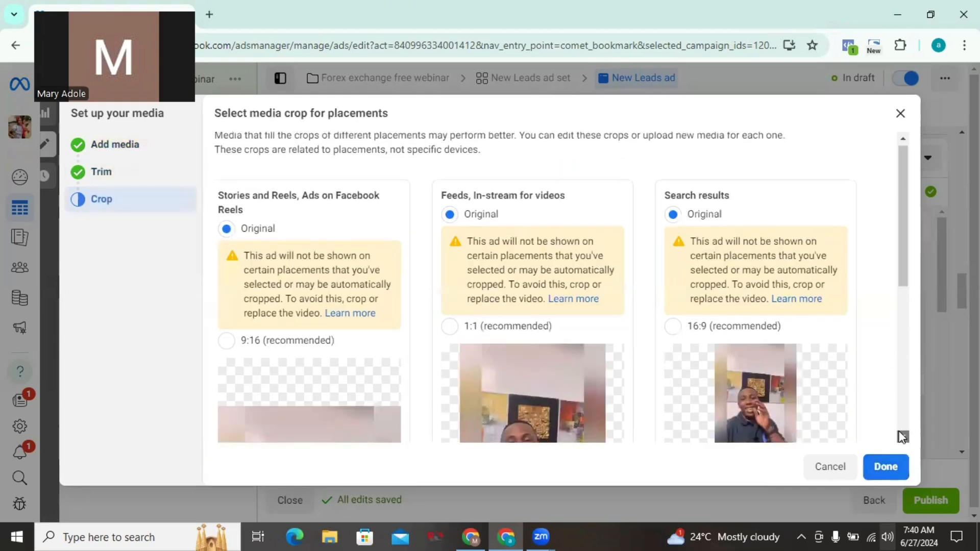
scroll(901, 435, down, 5)
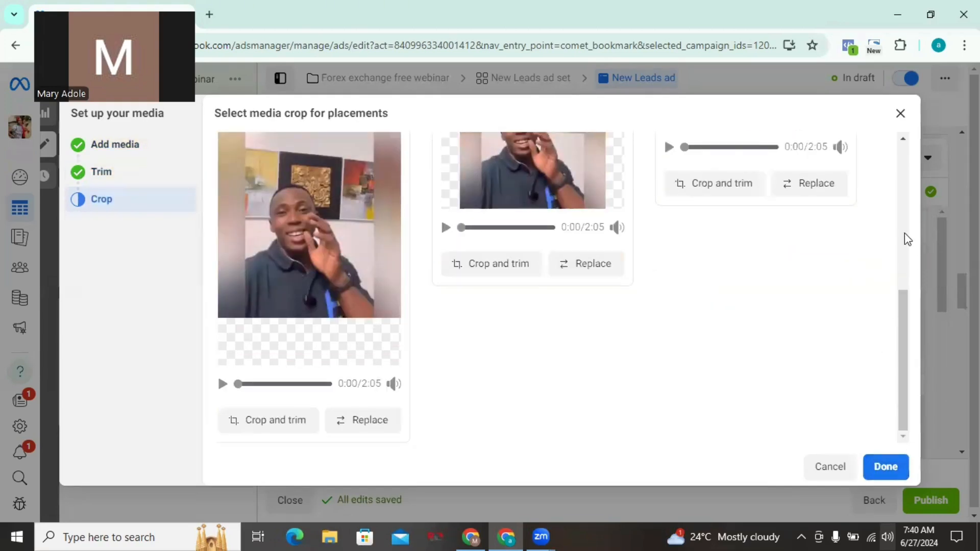
scroll(908, 240, up, 5)
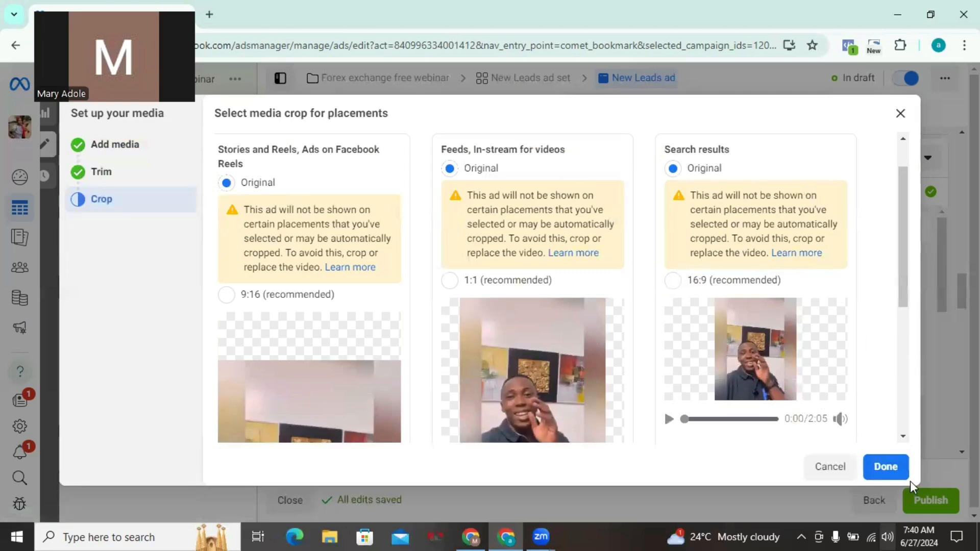
click(882, 464)
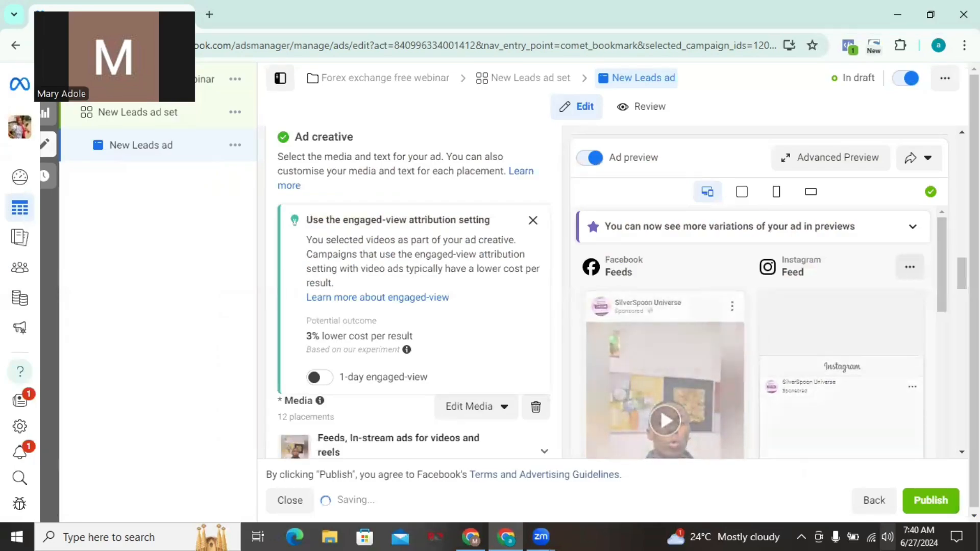
Copy the masterclass text from "Free Masterclass Reveals;" to "at your own peril" in WhatsApp's The test group and paste it as the ad's primary text in Ads Manager
scroll(408, 291, down, 2)
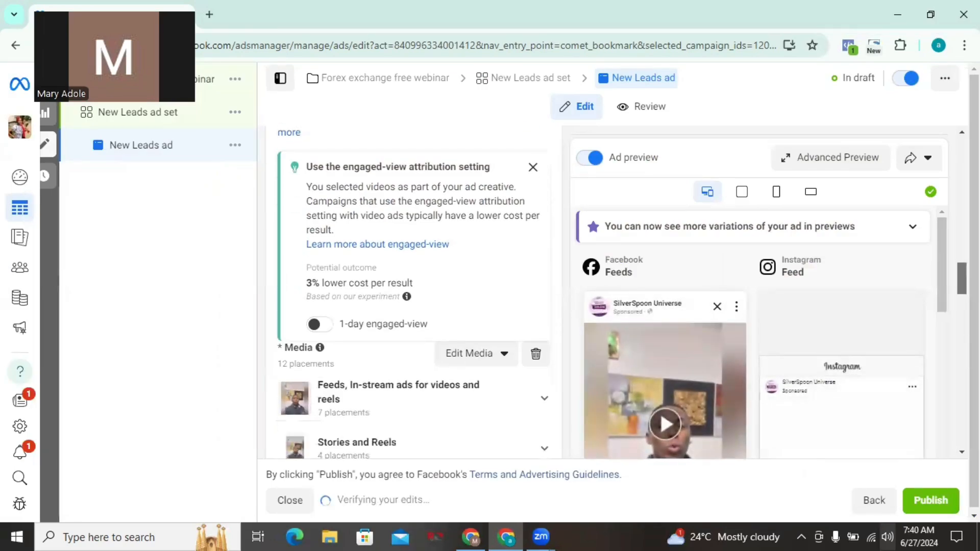
scroll(409, 291, down, 2)
scroll(408, 291, down, 2)
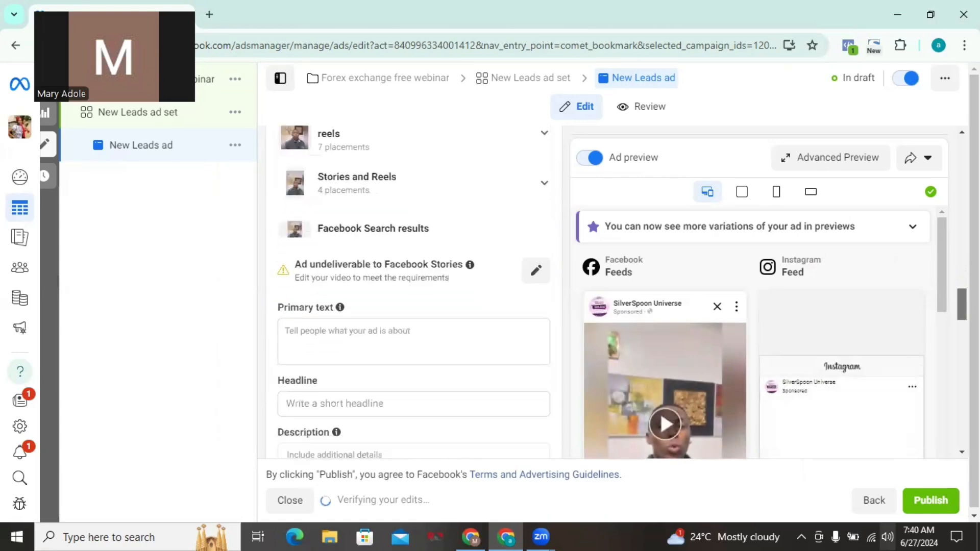
scroll(409, 291, up, 2)
scroll(408, 291, down, 2)
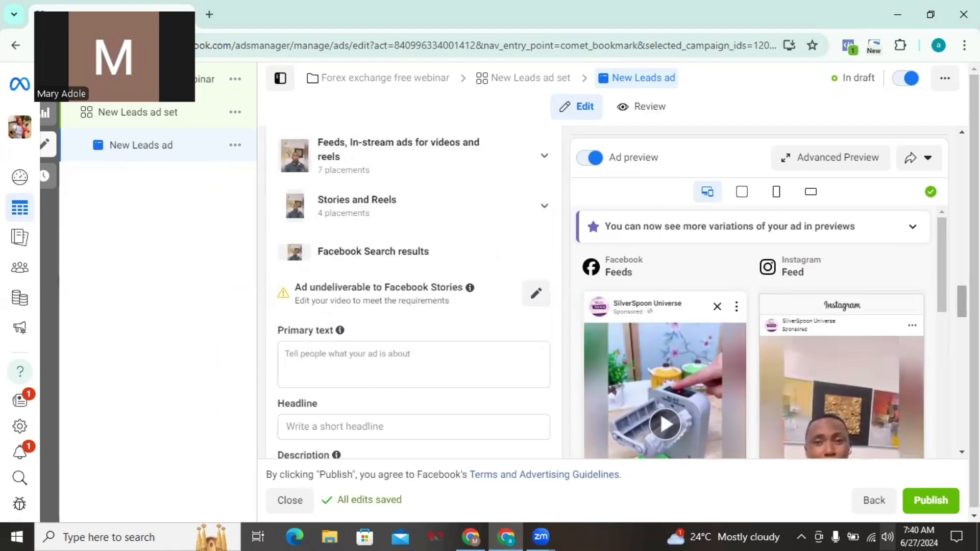
scroll(566, 214, down, 4)
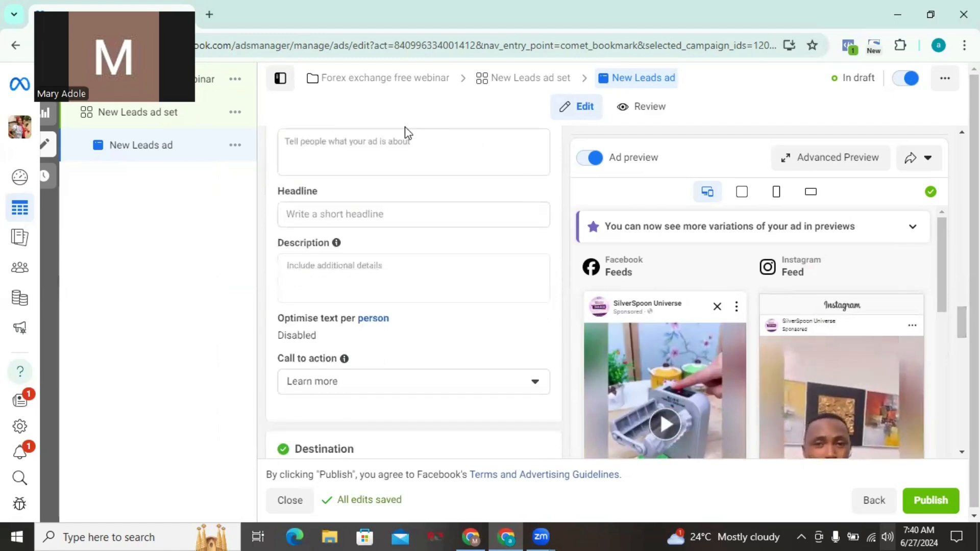
click(379, 142)
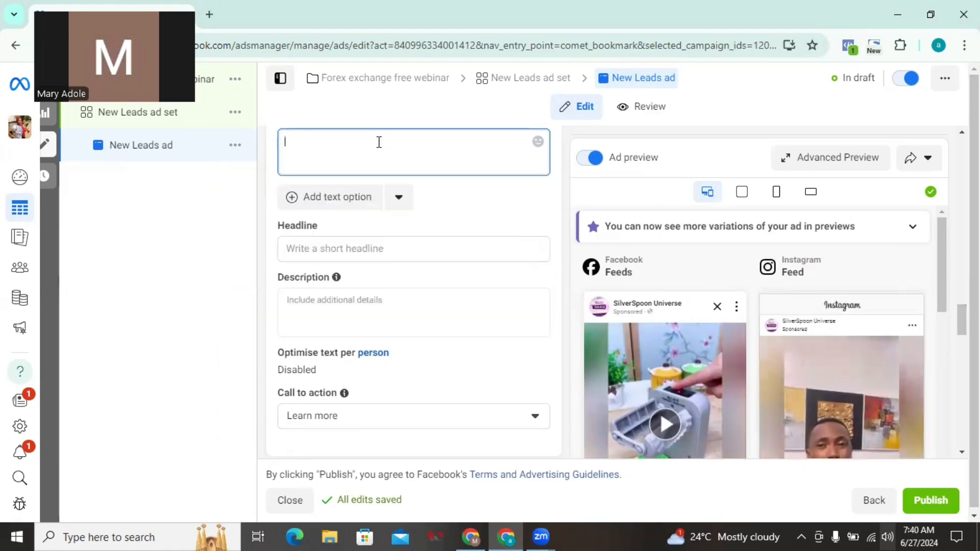
click(473, 536)
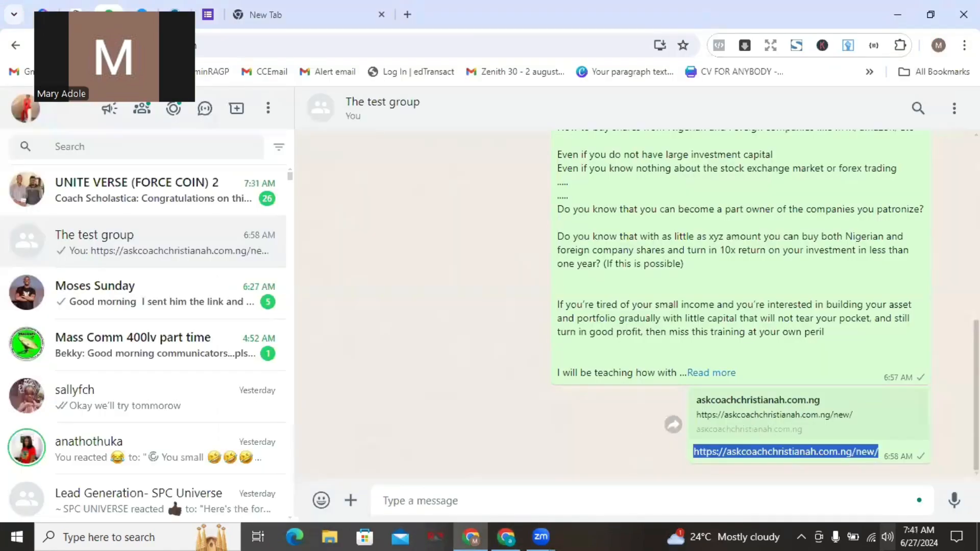
scroll(764, 315, up, 2)
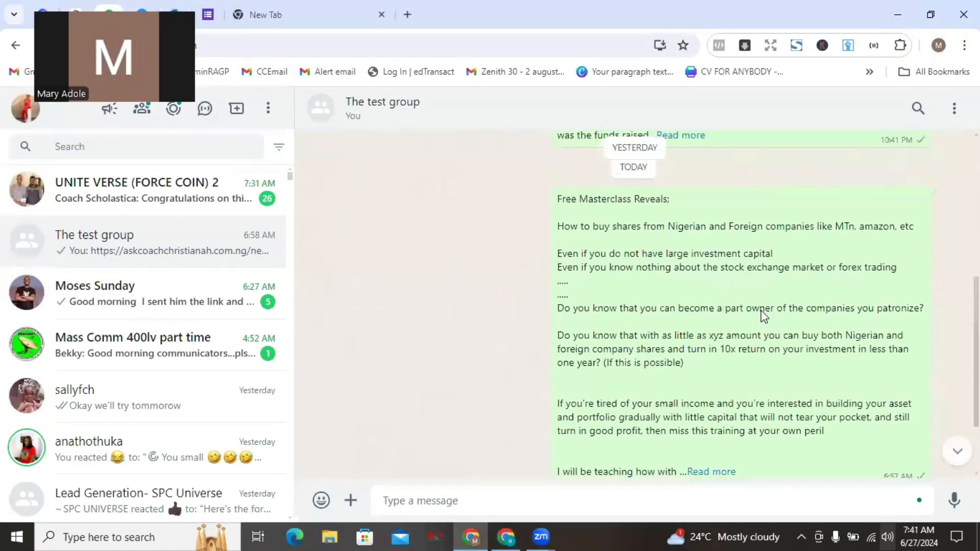
drag(560, 199, 850, 433)
key(ctrl+c)
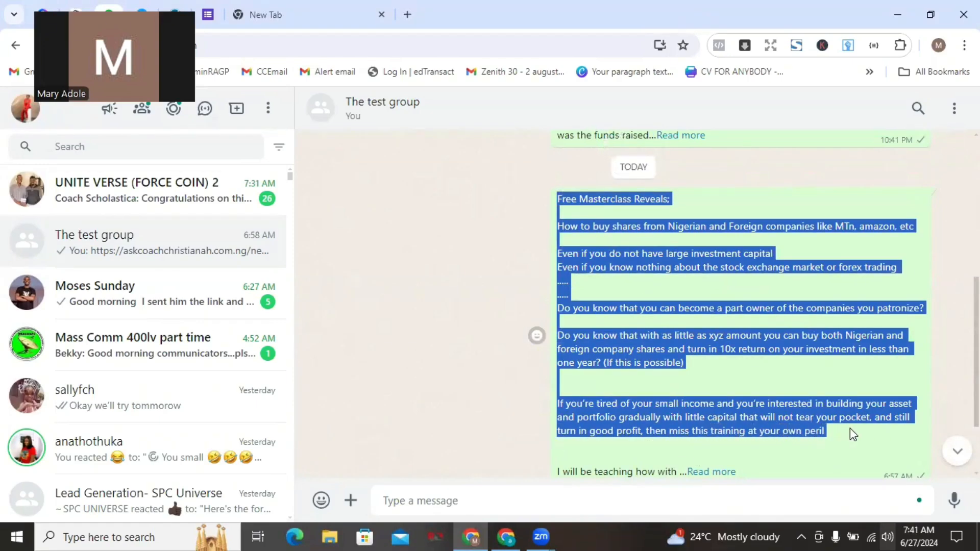
click(506, 536)
click(377, 155)
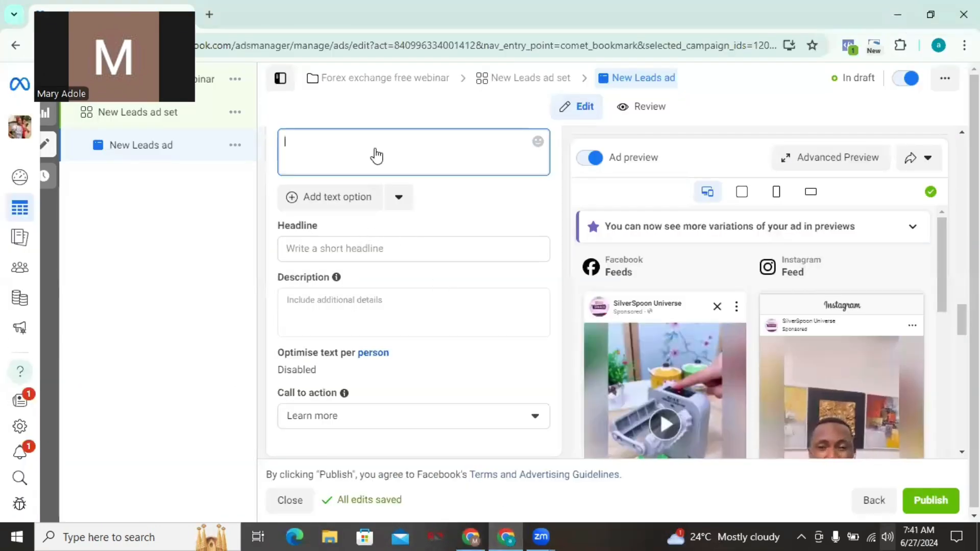
key(ctrl+v)
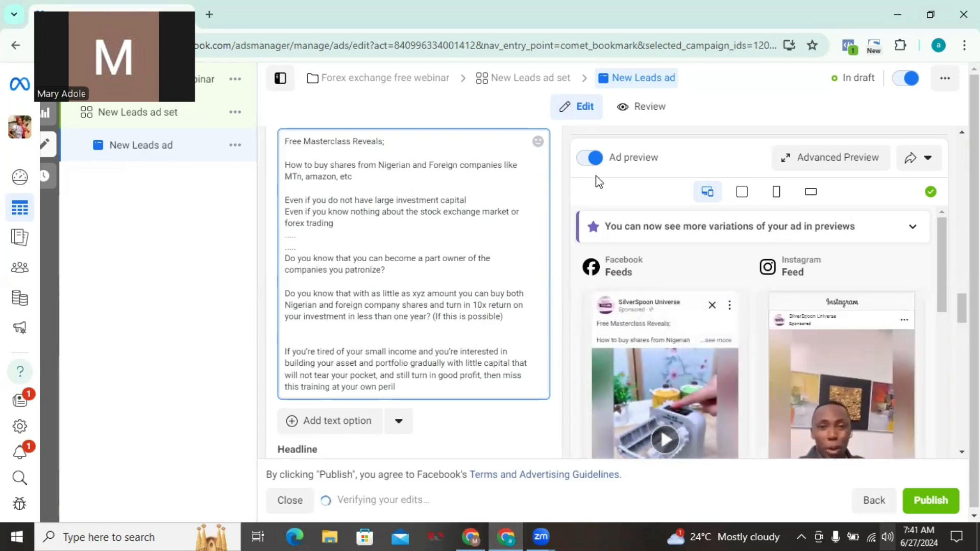
Enter "Make money with forex in 2024" as the ad's headline
drag(962, 309, 962, 335)
click(439, 199)
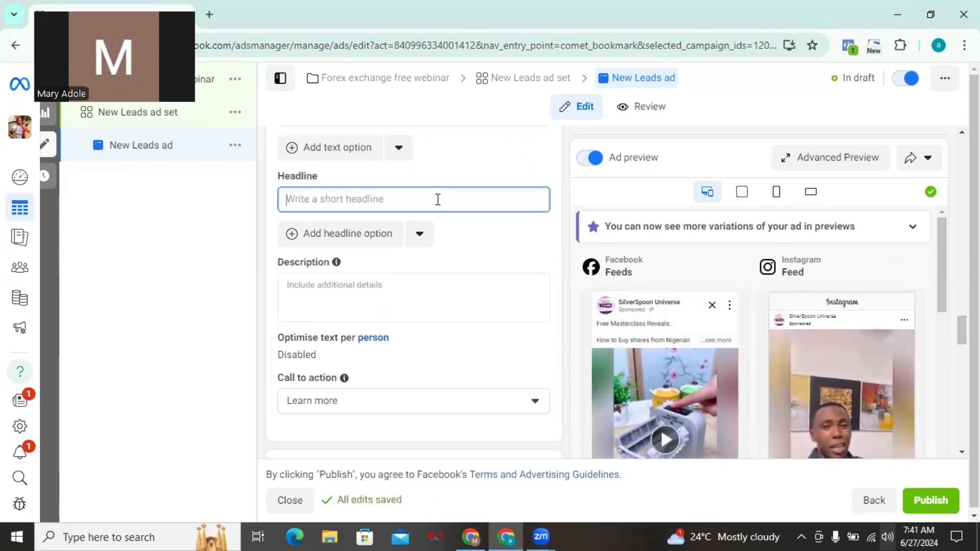
text(Ma)
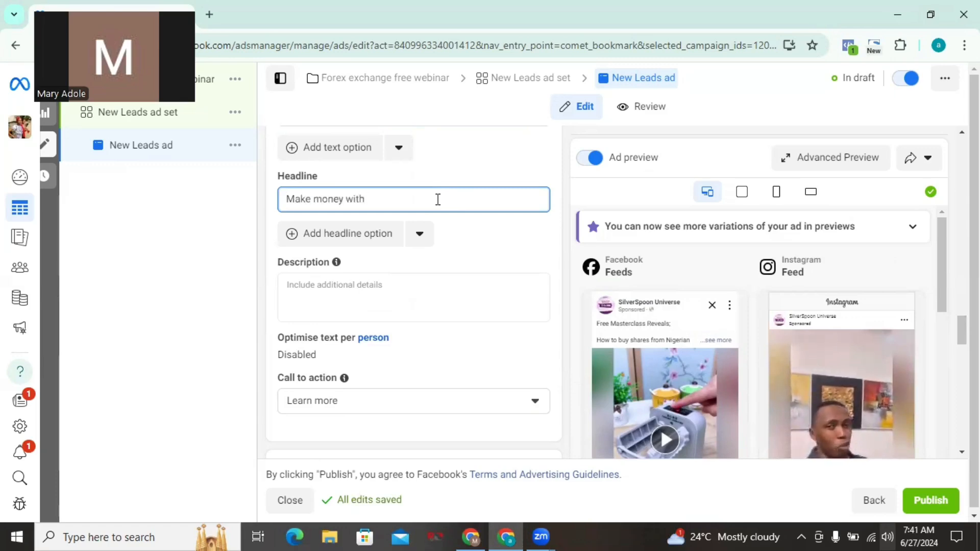
text(ke money with forwx in)
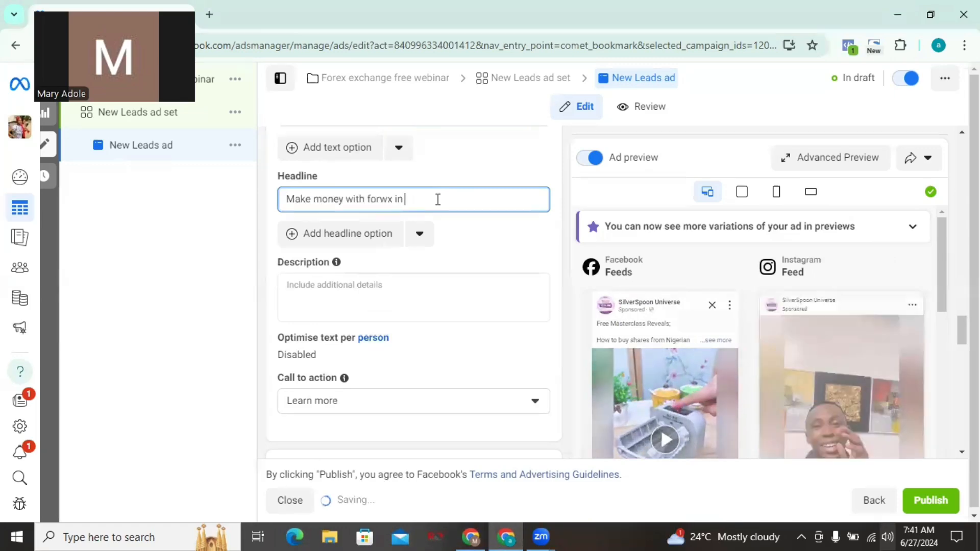
key(BackSpace)
key(BackSpace)
key(BackSpace)
key(BackSpace)
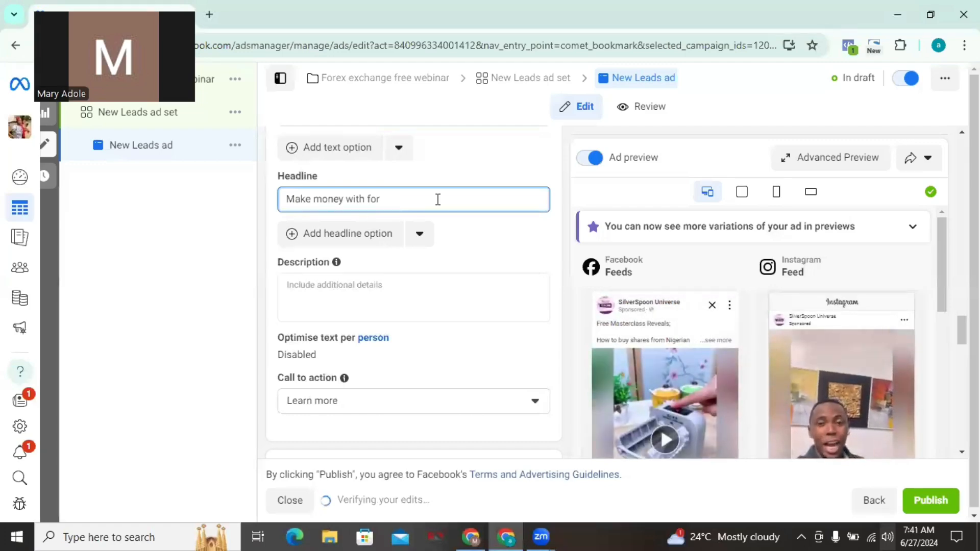
text(x)
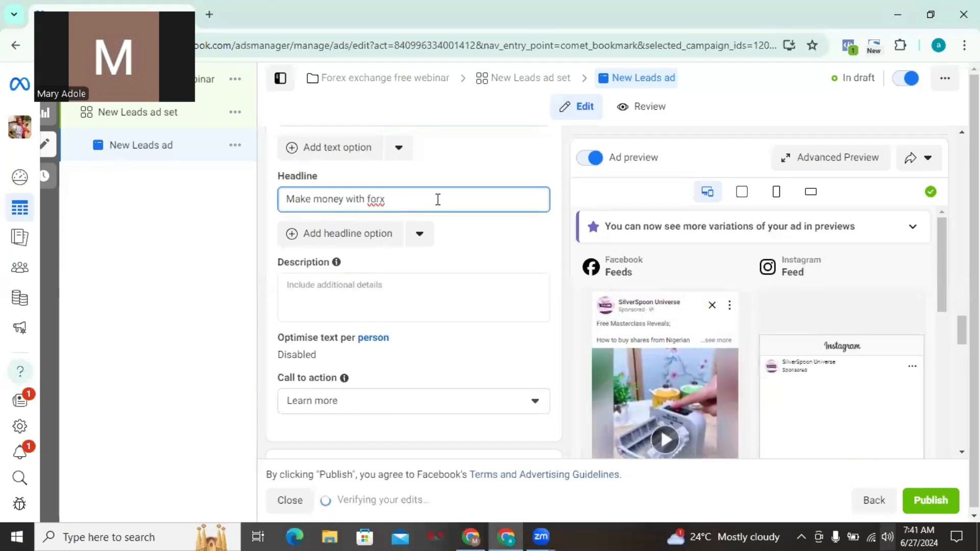
text(n 2024)
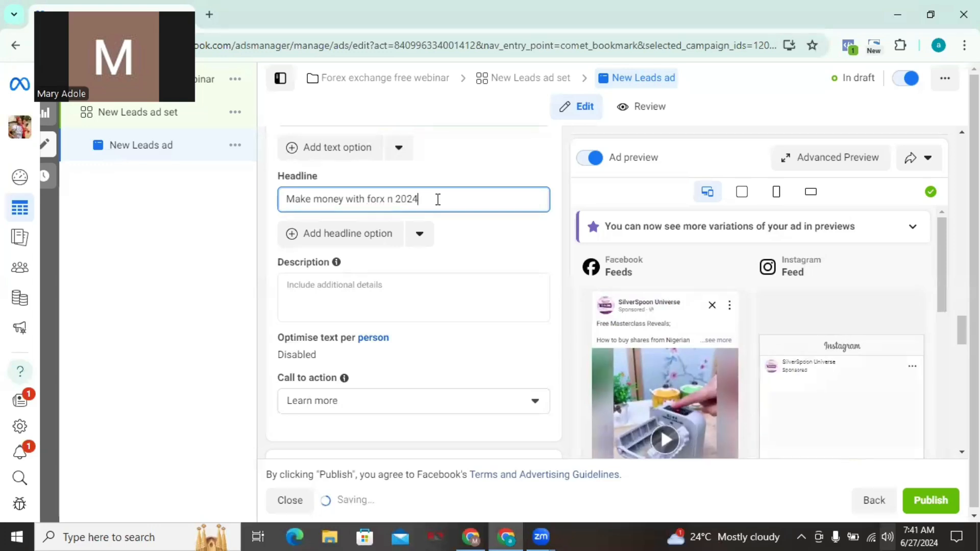
click(393, 199)
key(BackSpace)
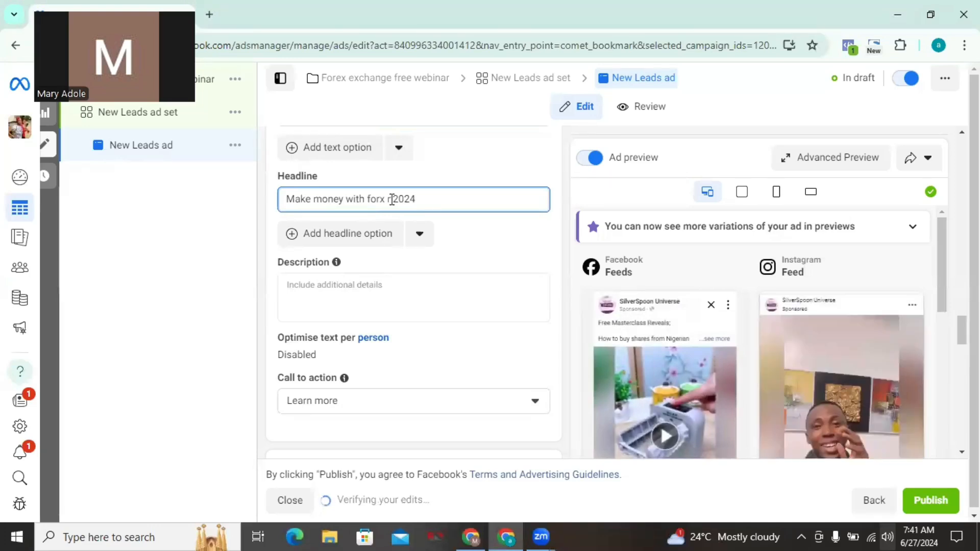
click(386, 199)
text(in)
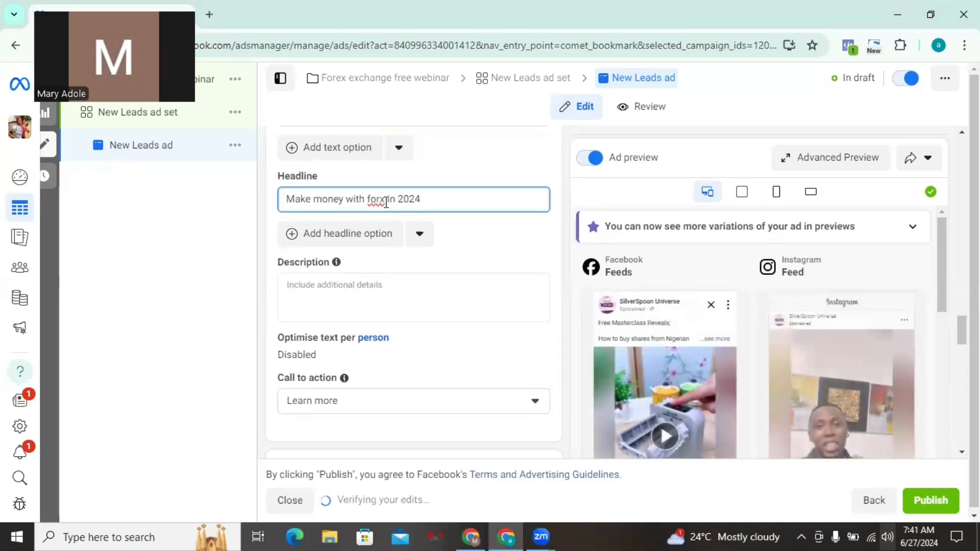
click(384, 200)
key(BackSpace)
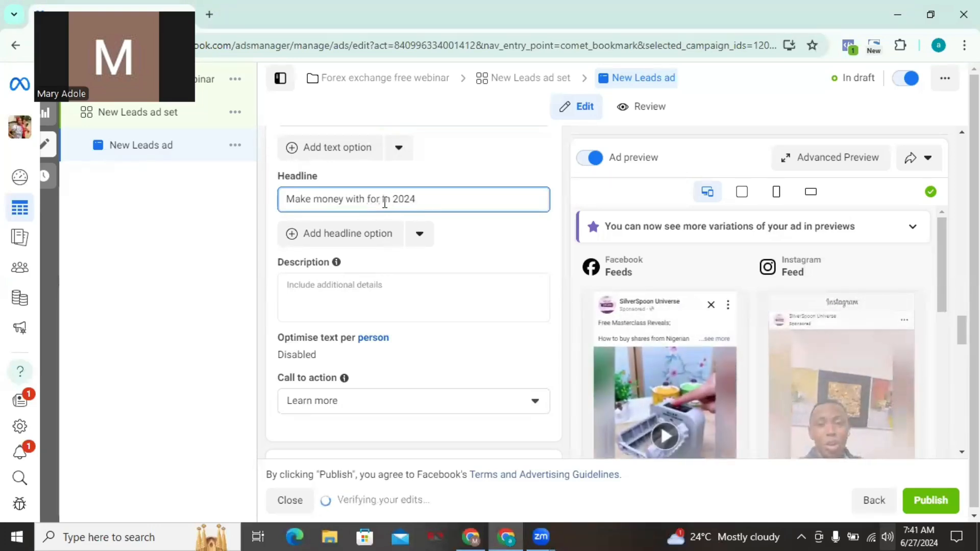
text(ex)
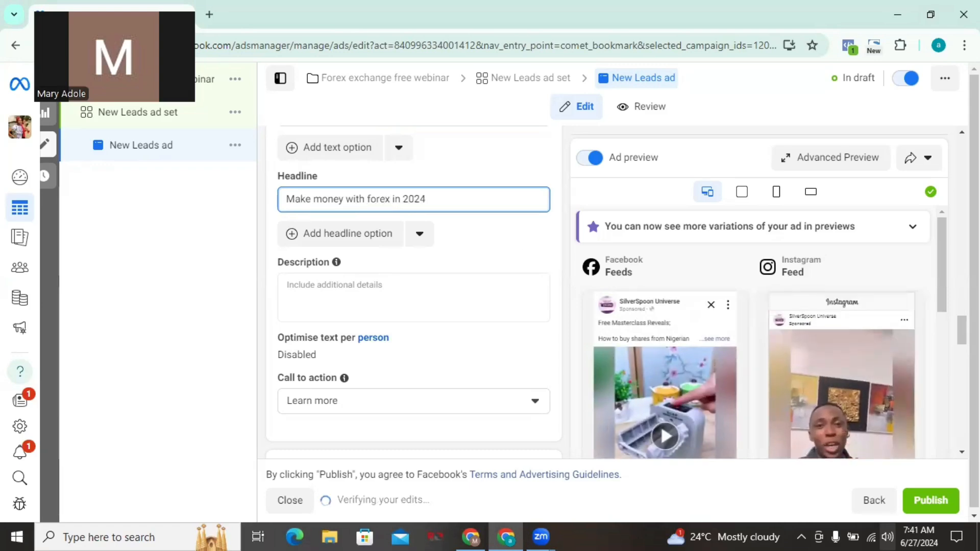
Review the ad's remaining settings below the headline, including destination, browser add-ons, tracking and URL parameters
scroll(413, 291, down, 10)
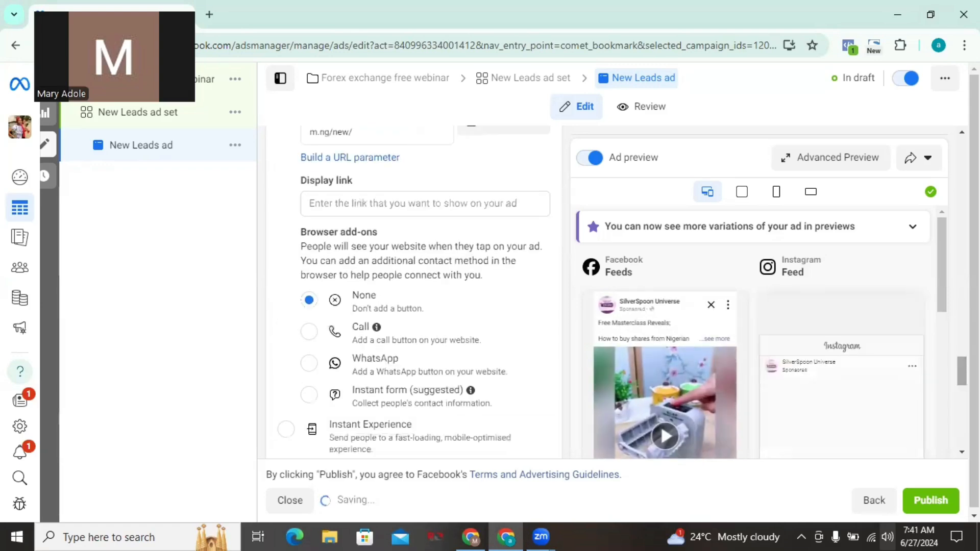
scroll(413, 291, down, 5)
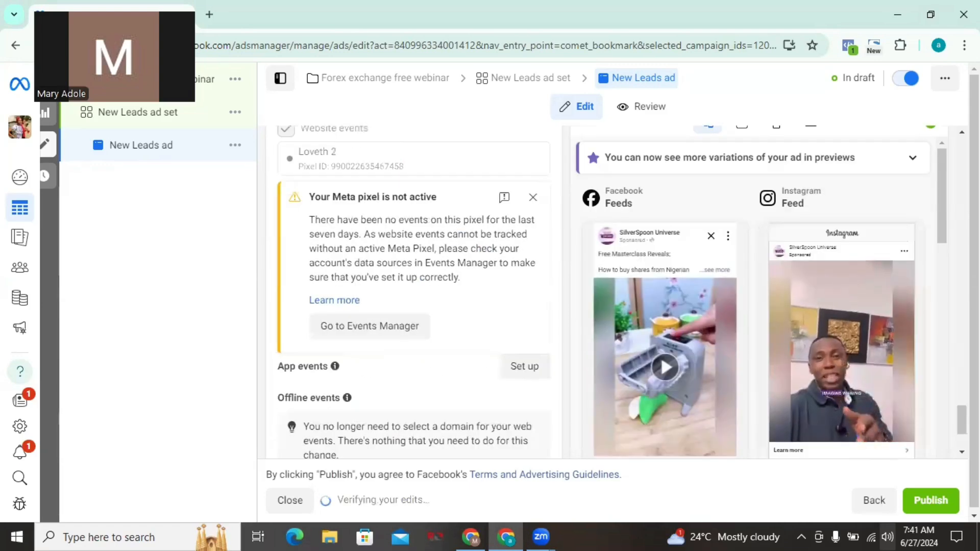
scroll(414, 291, down, 3)
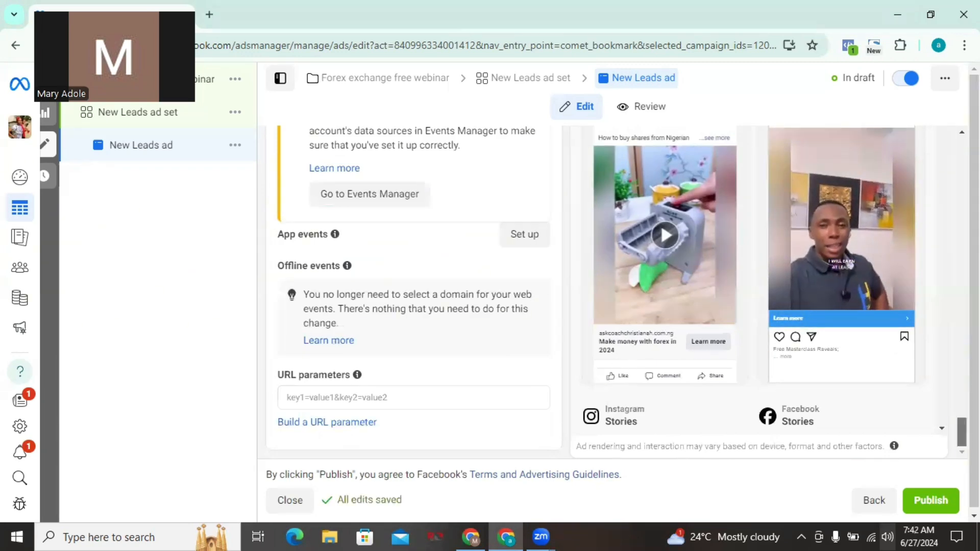
scroll(613, 291, up, 3)
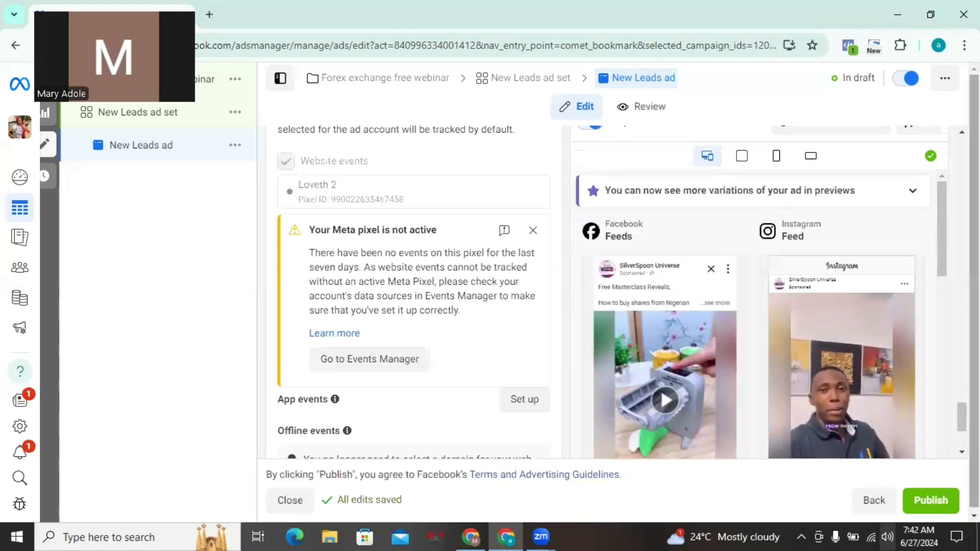
scroll(682, 298, up, 1)
scroll(413, 291, up, 12)
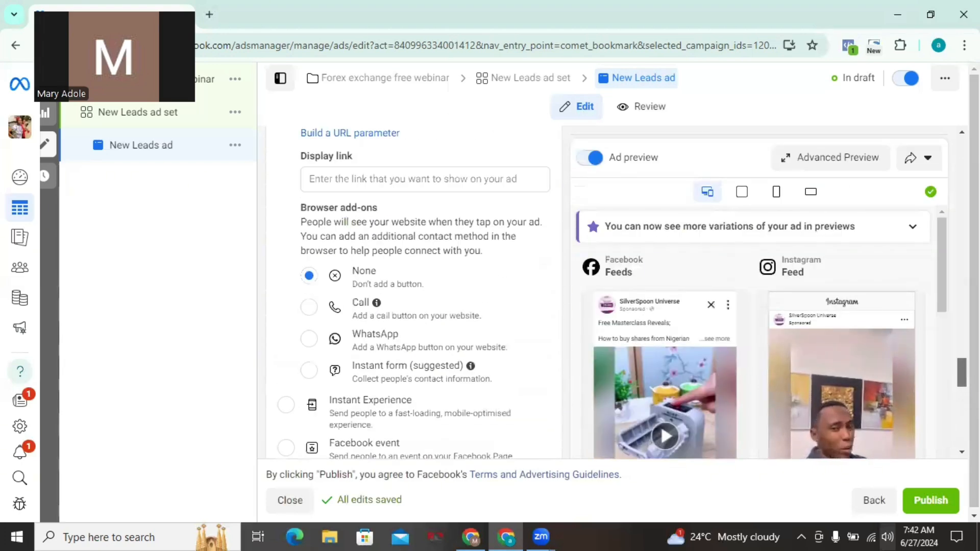
scroll(413, 291, up, 6)
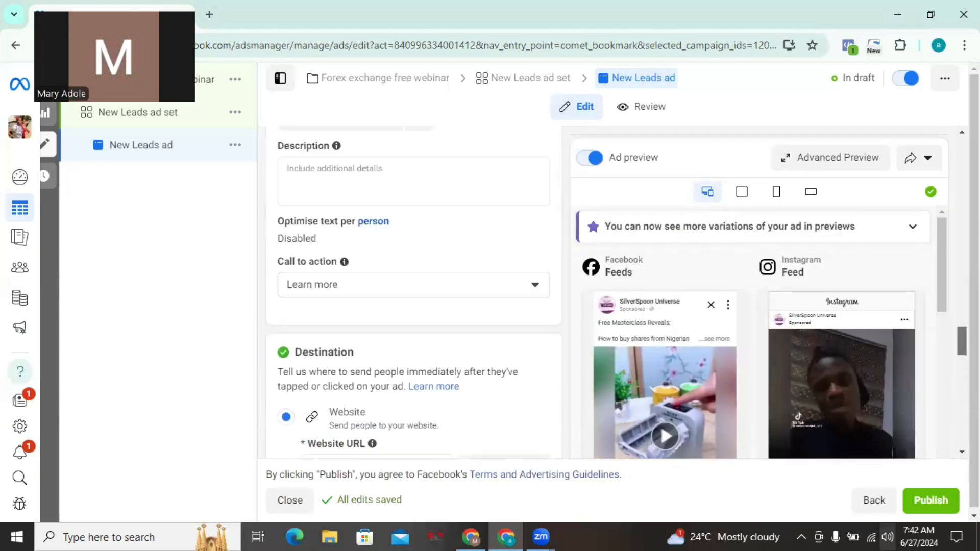
scroll(413, 291, down, 6)
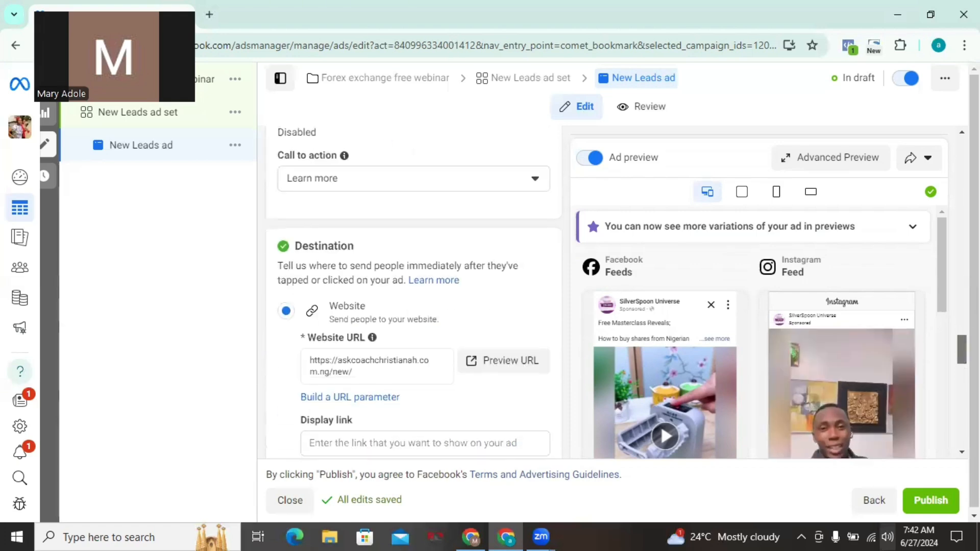
Look through the ad's call-to-action options and keep Learn more selected
scroll(413, 291, up, 4)
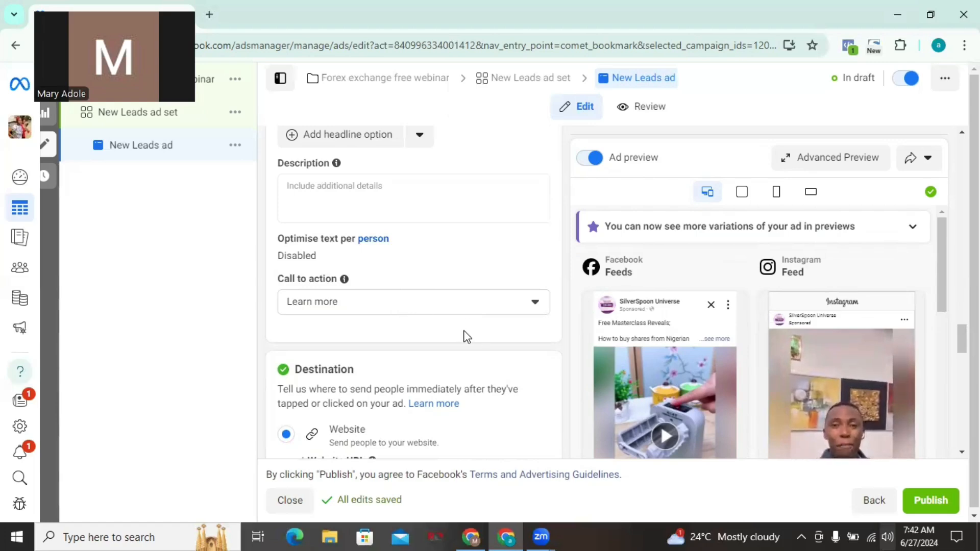
click(465, 306)
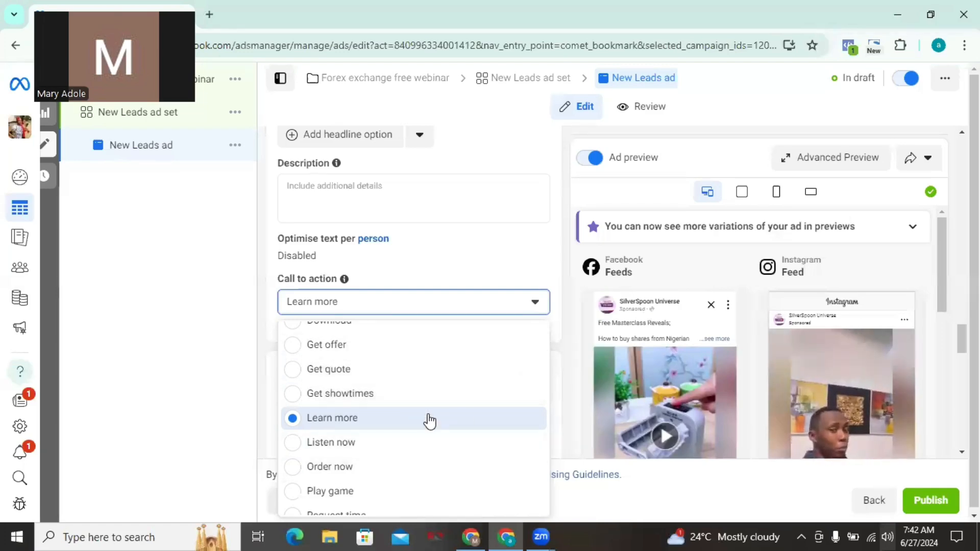
click(422, 258)
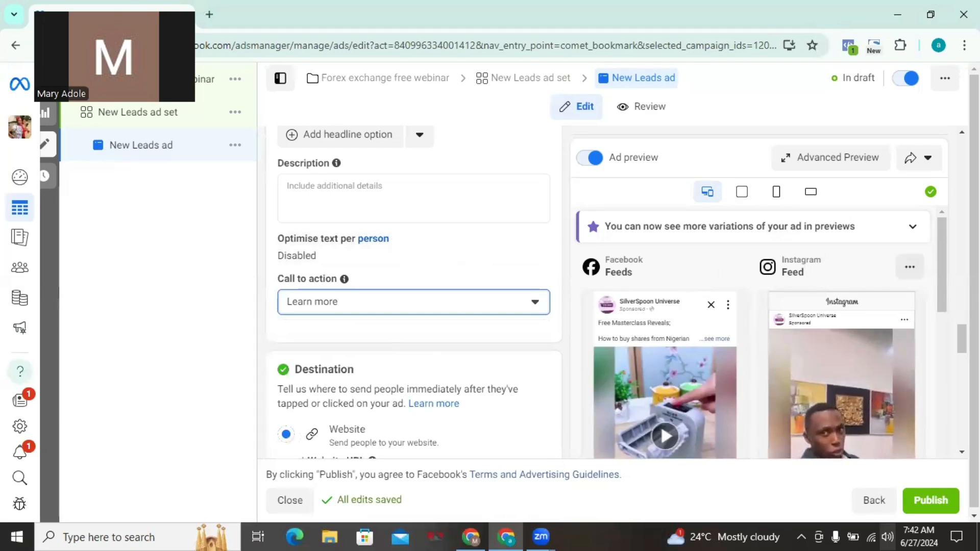
Copy the ad's website URL into its display link in the destination settings
scroll(414, 291, down, 4)
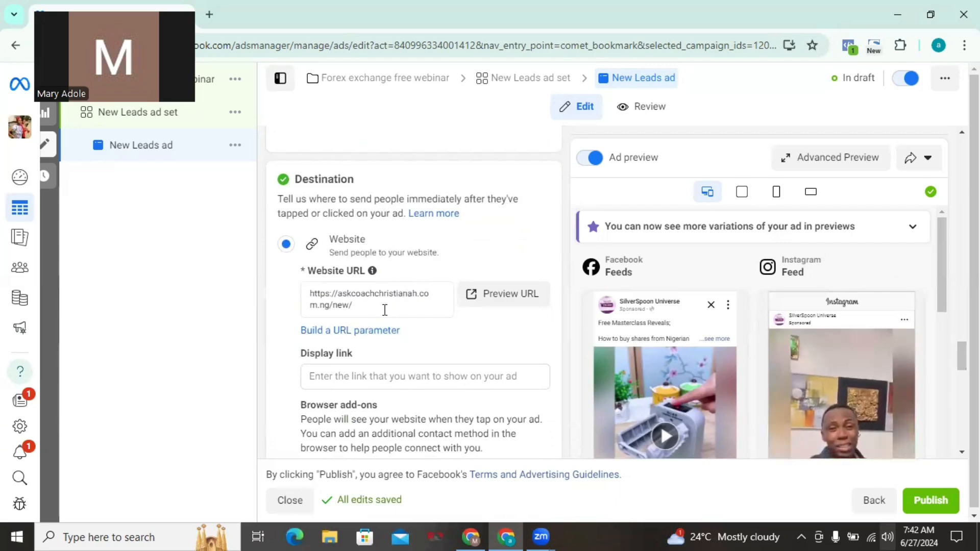
click(369, 377)
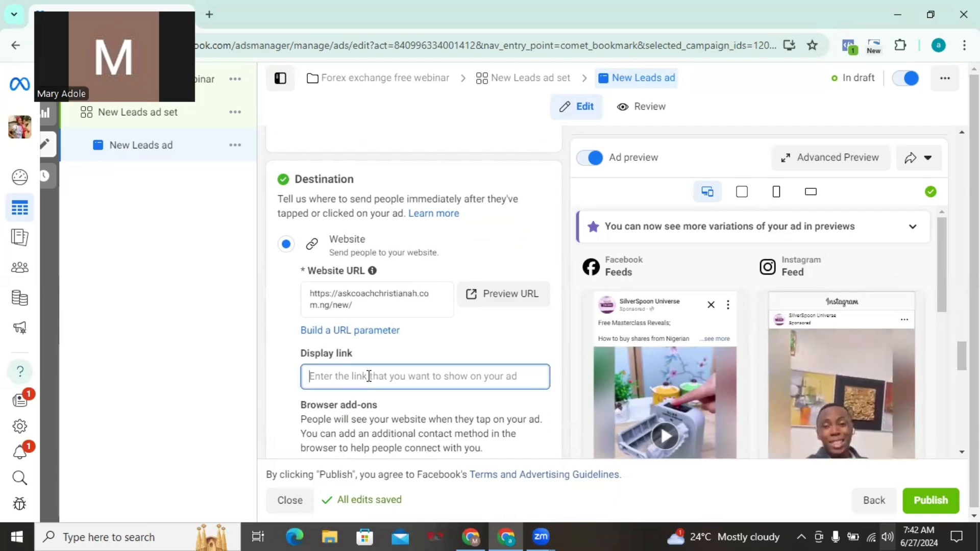
triple_click(333, 304)
key(ctrl+c)
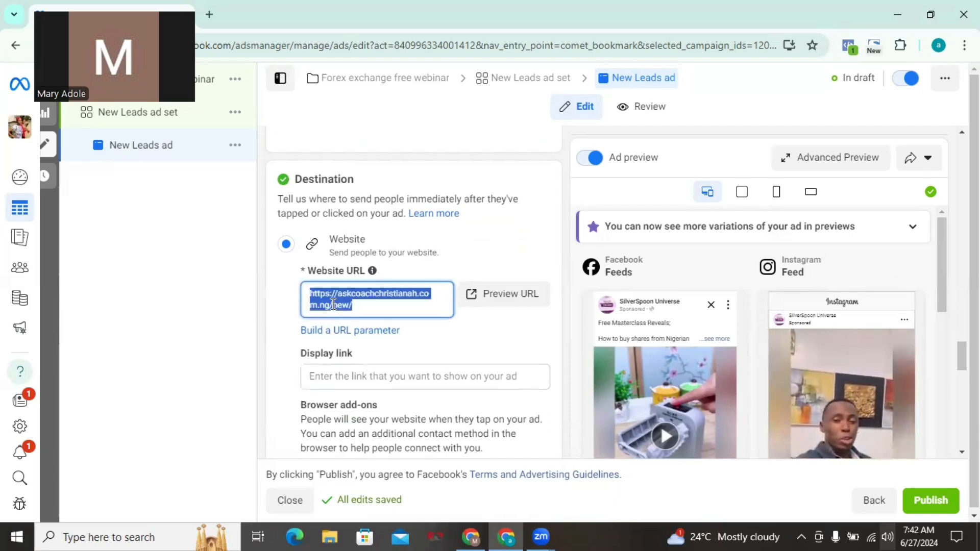
click(390, 372)
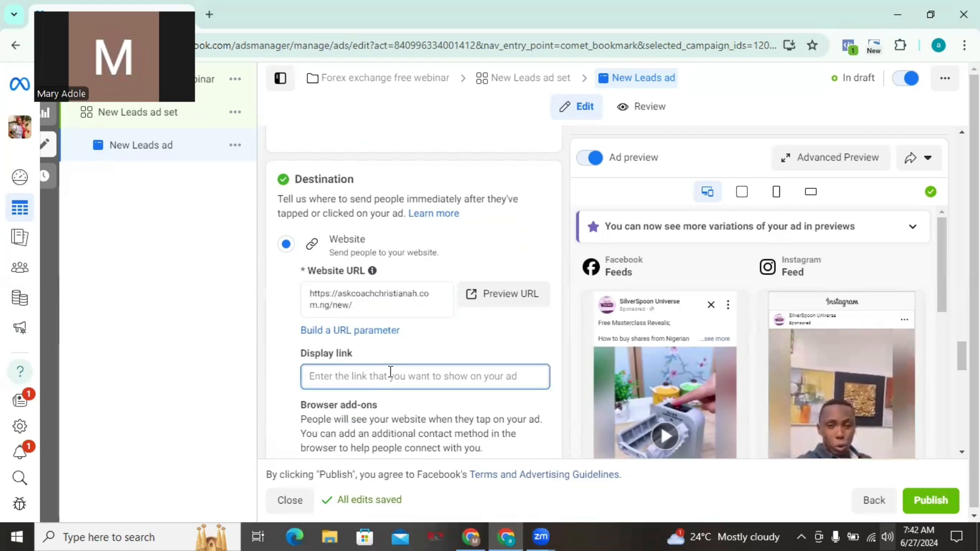
key(ctrl+v)
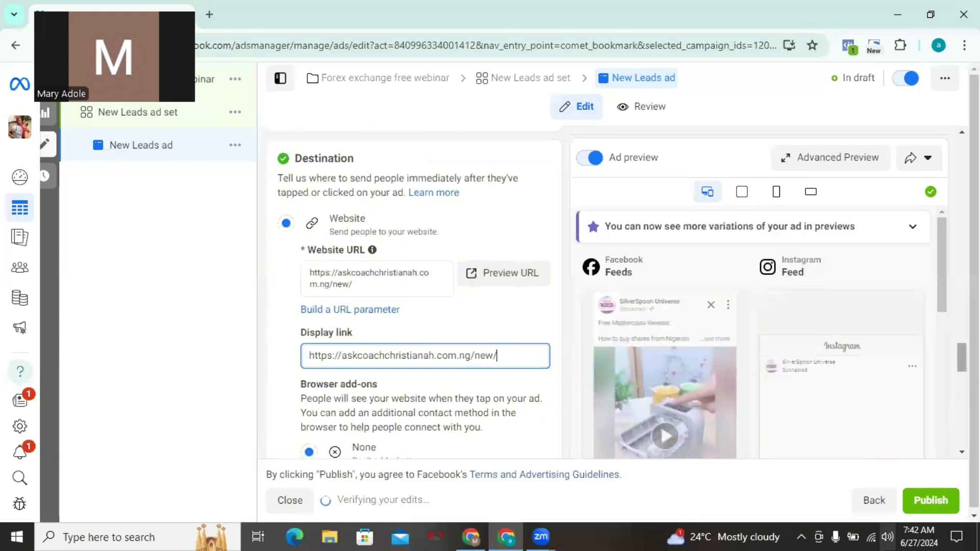
scroll(413, 291, down, 6)
scroll(955, 433, down, 5)
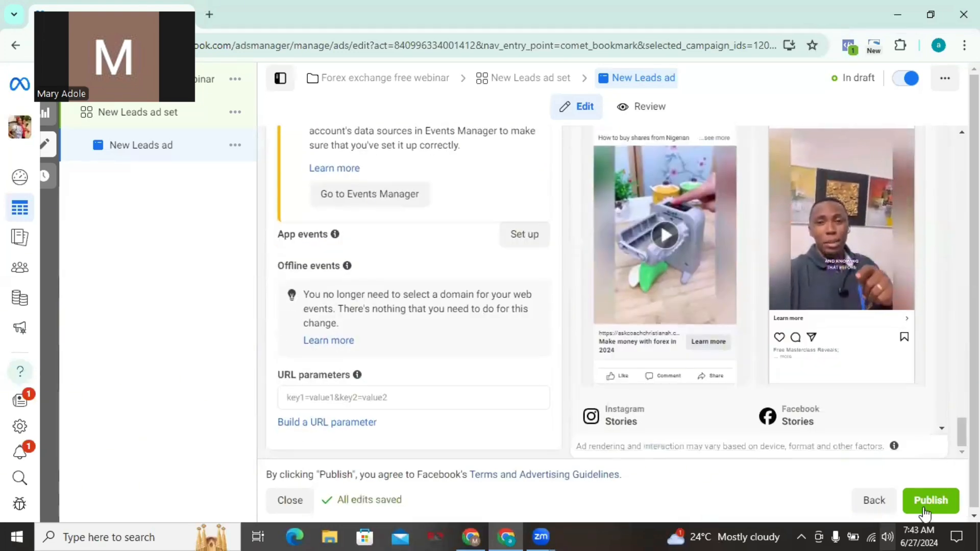
scroll(941, 427, up, 5)
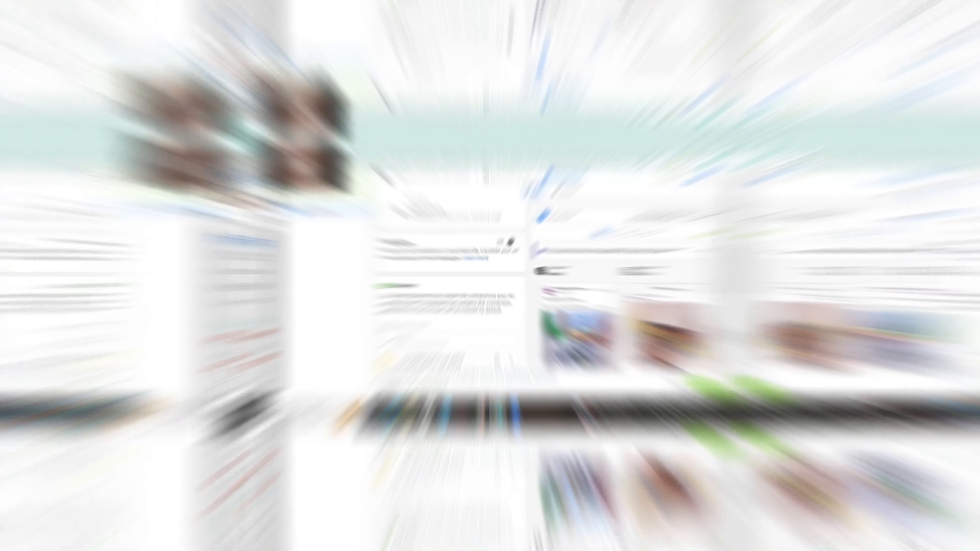